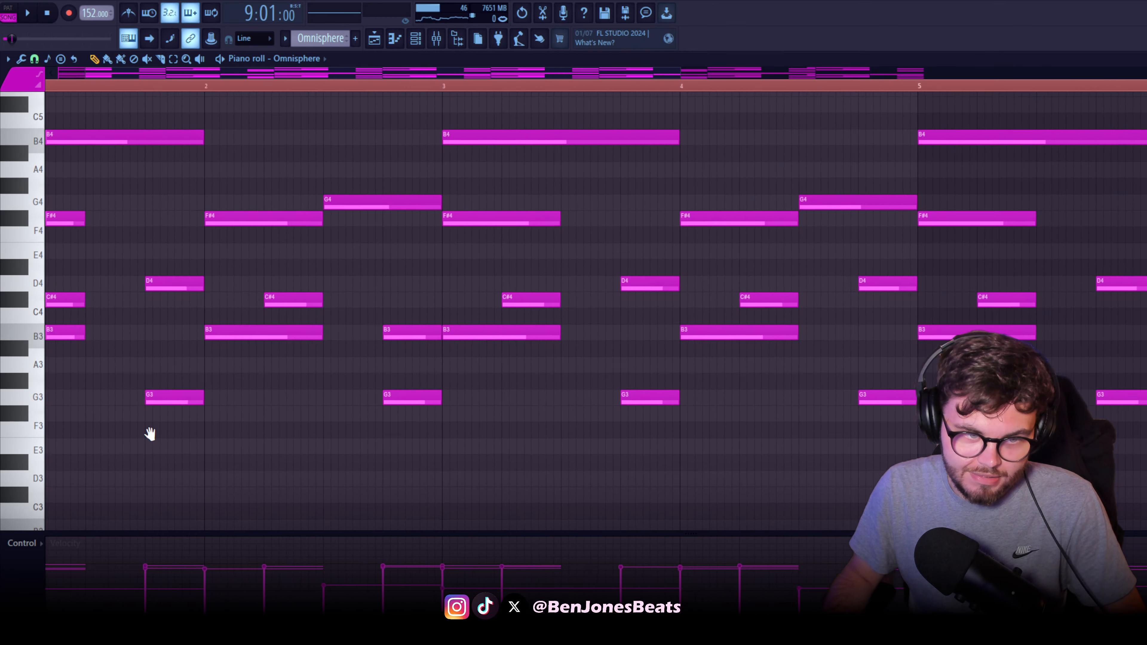
# Delete bar 1's C#4, F#4 and B4 notes and redraw B4 lasting three quarters of the bar
pyautogui.rightClick(112, 386)
pyautogui.rightClick(104, 303)
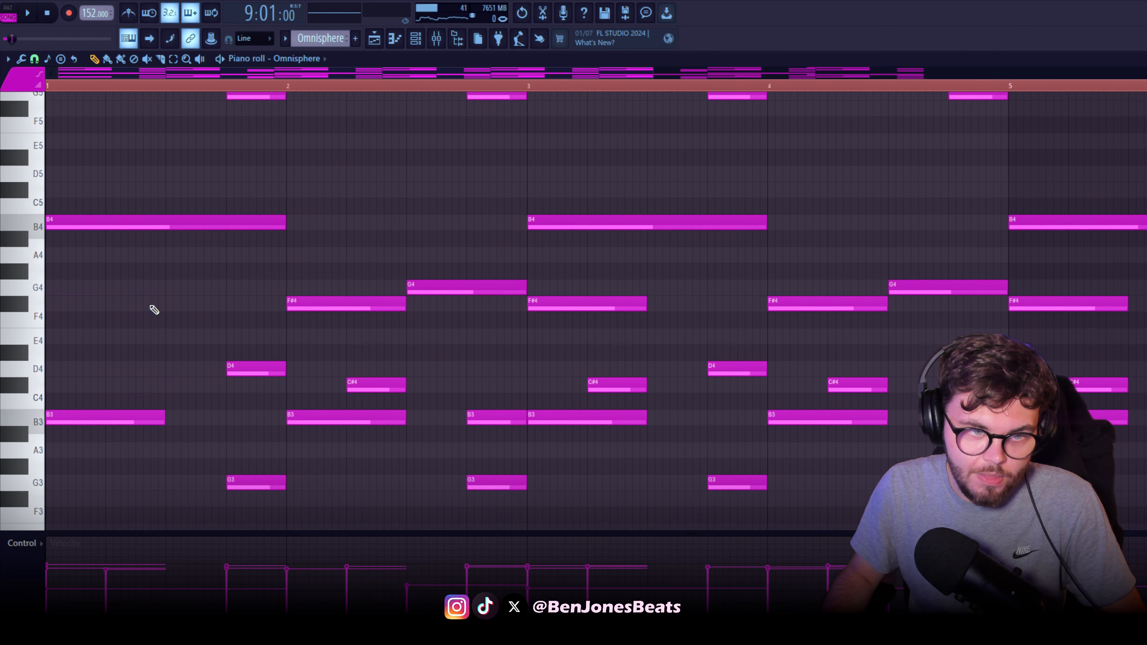
pyautogui.rightClick(115, 222)
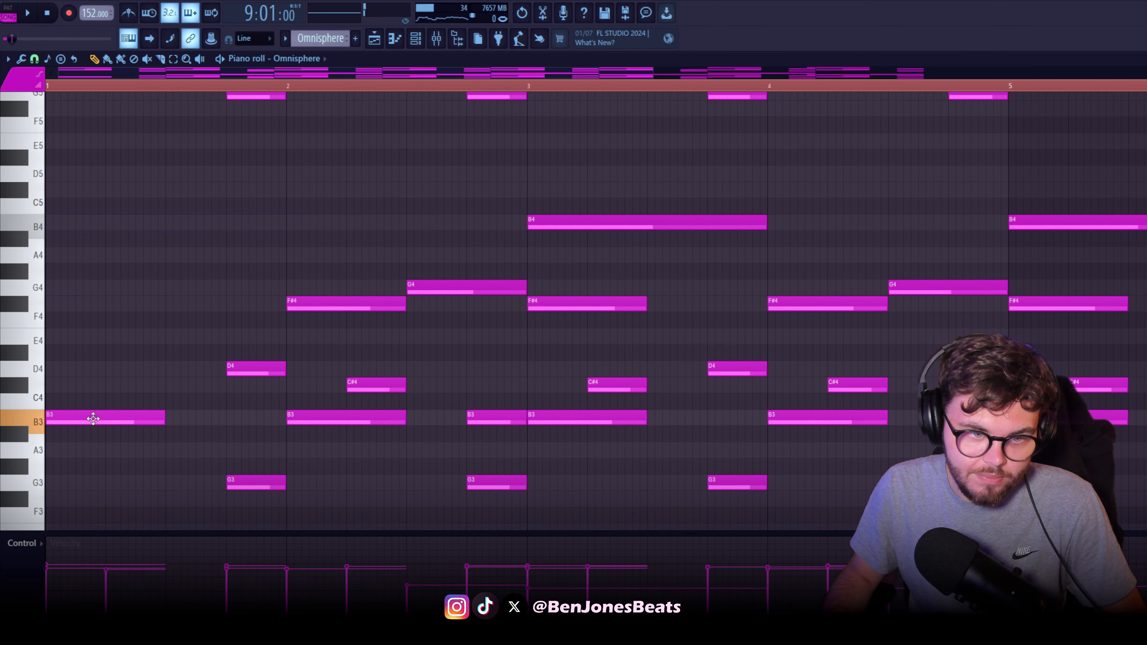
pyautogui.moveTo(101, 230); pyautogui.dragTo(74, 219)
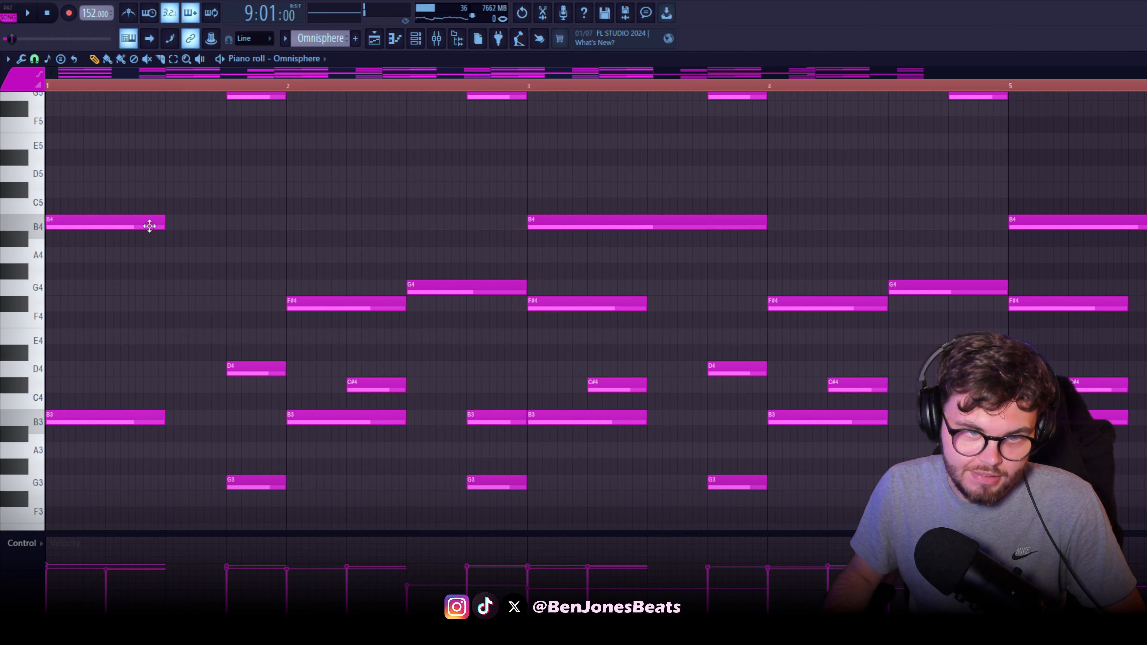
pyautogui.moveTo(163, 226); pyautogui.dragTo(219, 230)
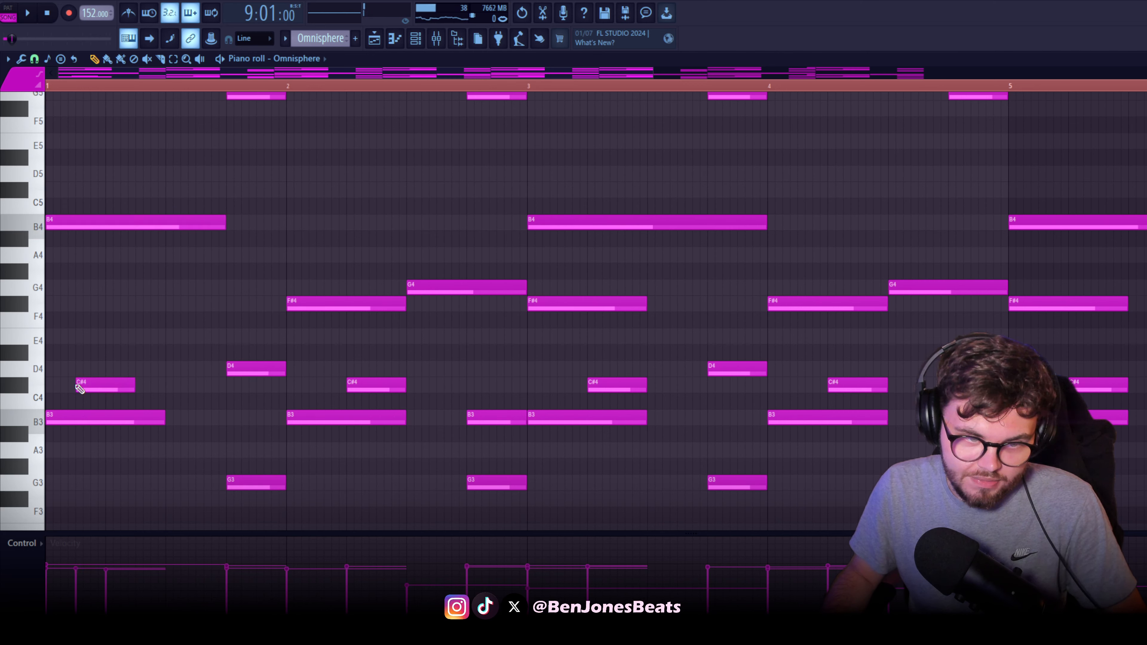
# Add short D4 and F#4 notes in bar 1, each starting slightly after the lower note for a strummed chord
pyautogui.moveTo(77, 387); pyautogui.dragTo(87, 364)
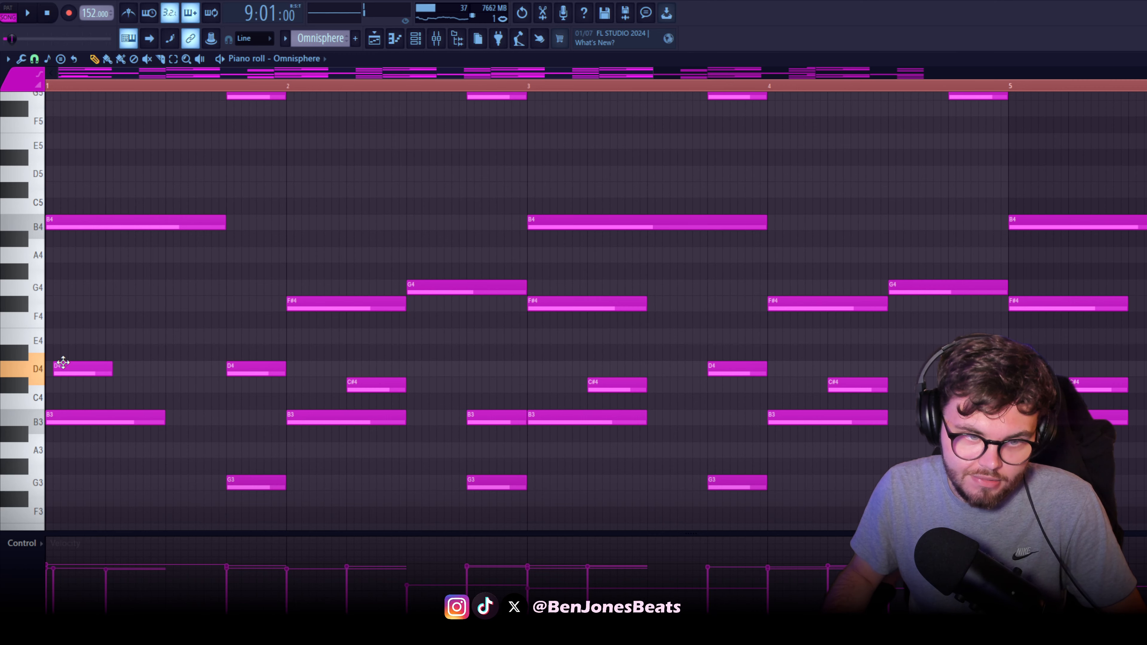
pyautogui.click(76, 301)
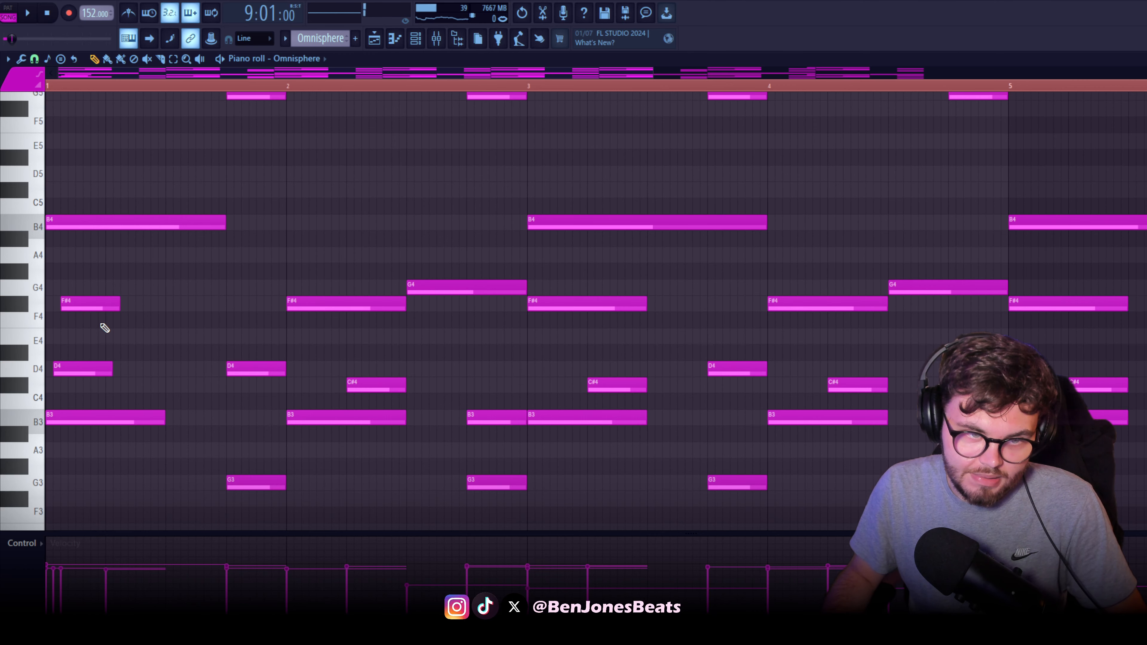
pyautogui.click(91, 304)
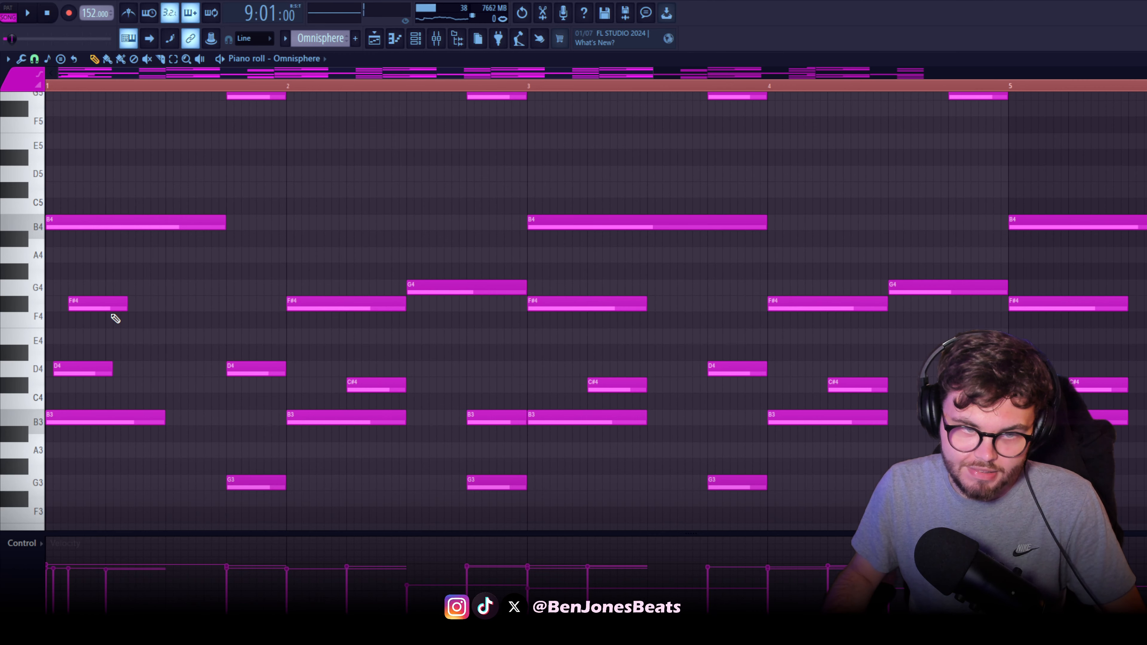
# Try extending the B4 note of bar 1 into bar 2 and undo the attempt
pyautogui.keyDown('ctrl'); pyautogui.scroll(-4, 167, 315); pyautogui.keyUp('ctrl')
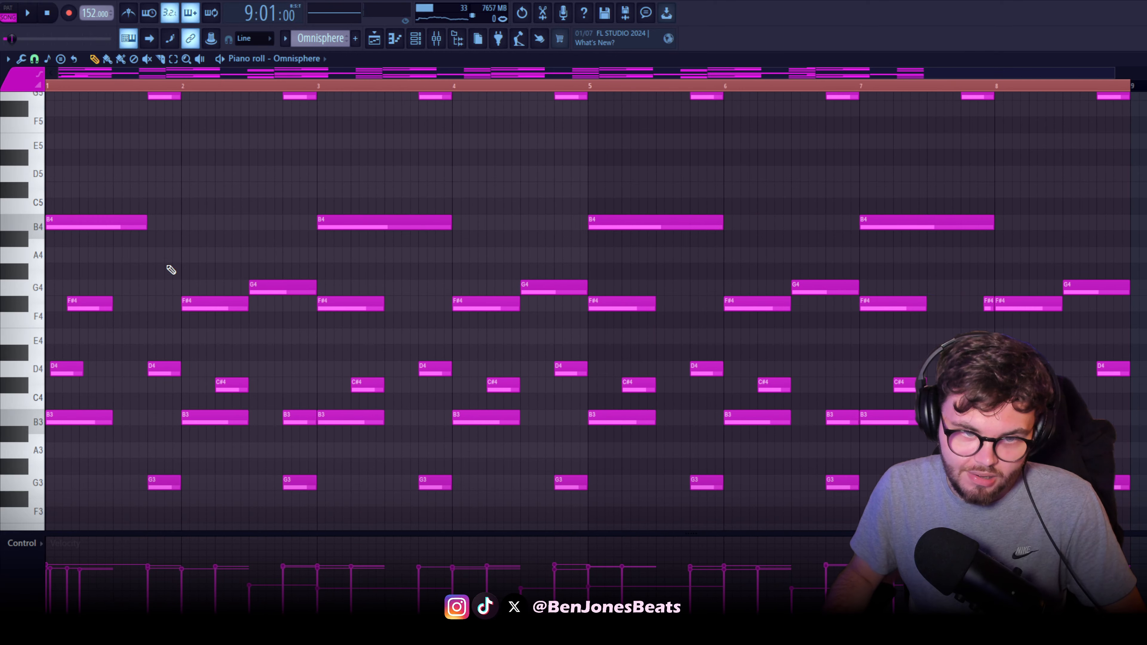
pyautogui.moveTo(115, 224); pyautogui.dragTo(253, 231)
pyautogui.hotkey('ctrl', 'z')
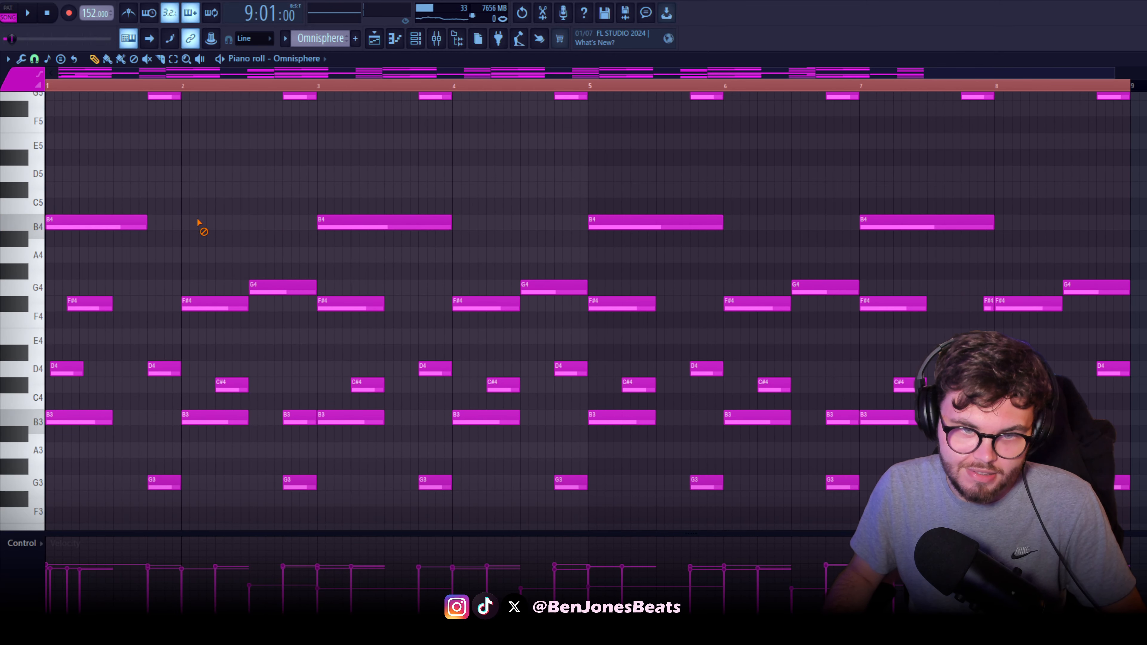
# Examine the upper and lower octave layers of the Omnisphere melody across all eight bars, selecting note groups and playing it back
pyautogui.scroll(4, 464, 292)
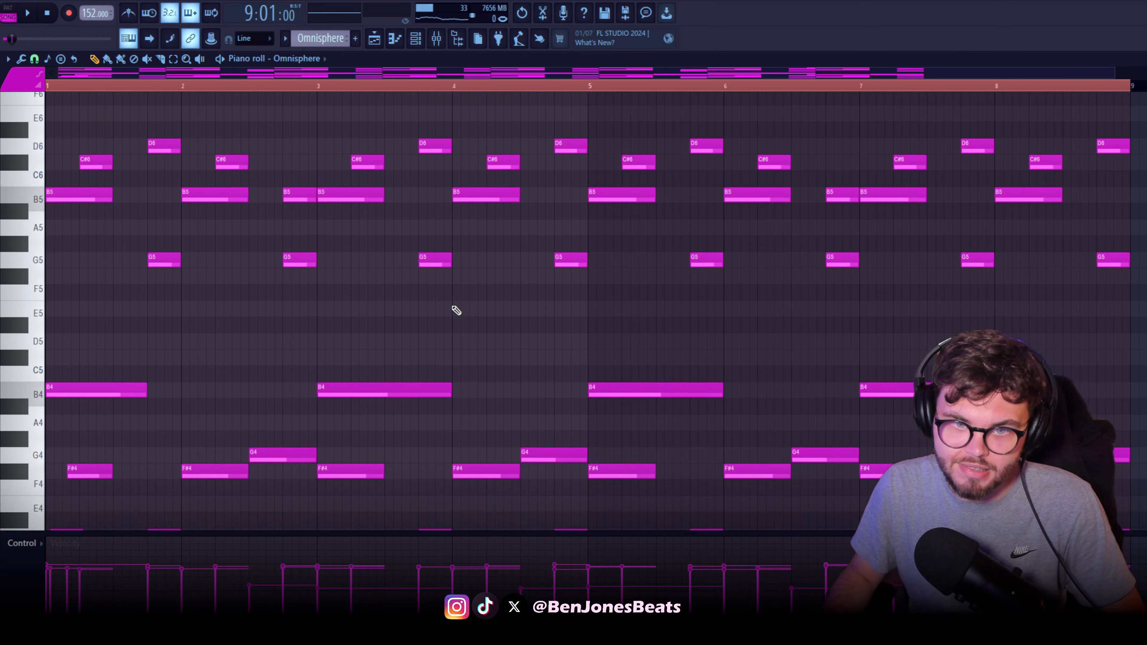
pyautogui.scroll(5, 653, 328)
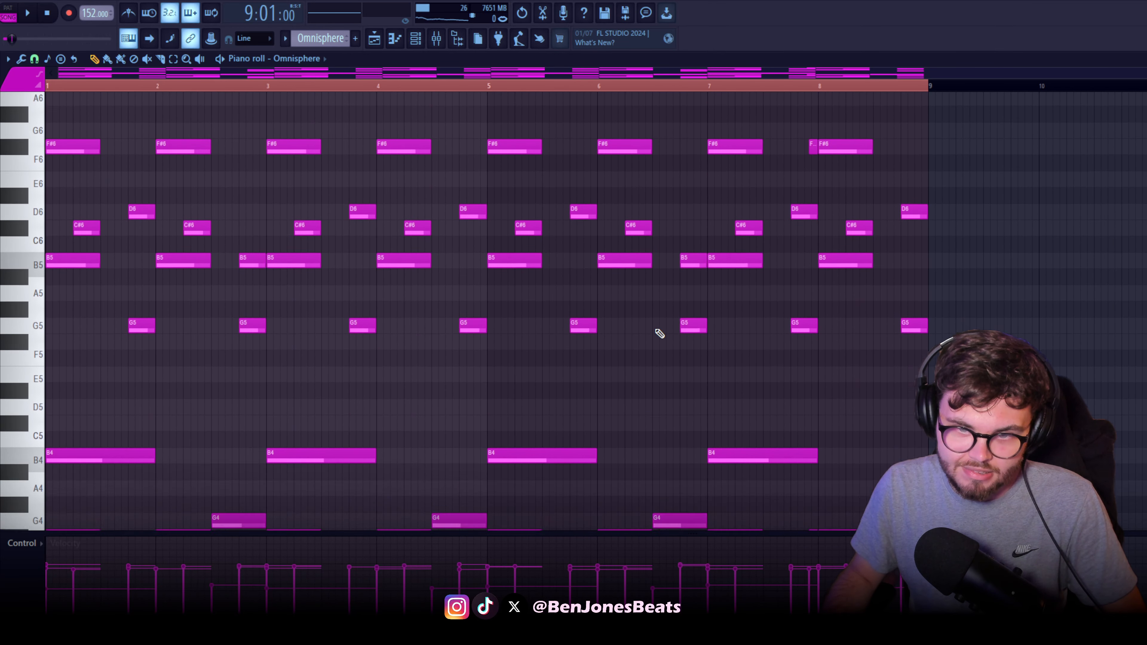
pyautogui.scroll(-5, 659, 332)
pyautogui.moveTo(1068, 168); pyautogui.dragTo(41, 547)
pyautogui.scroll(9, 369, 328)
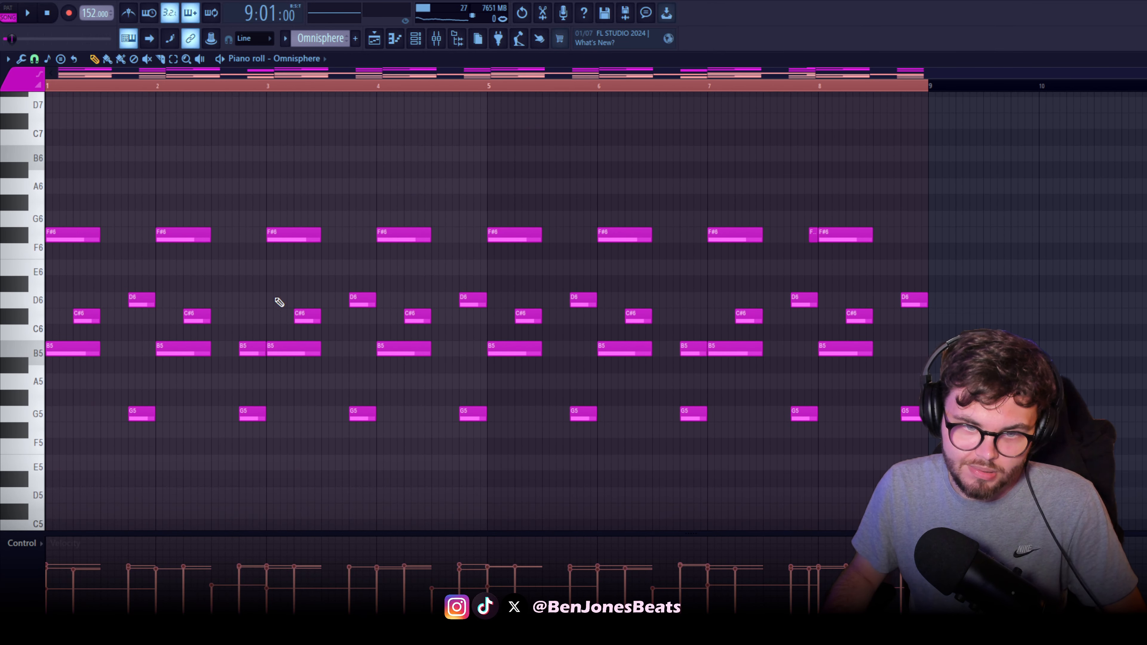
pyautogui.scroll(-9, 276, 300)
pyautogui.click(247, 457)
pyautogui.moveTo(983, 296); pyautogui.dragTo(43, 454)
pyautogui.scroll(8, 531, 438)
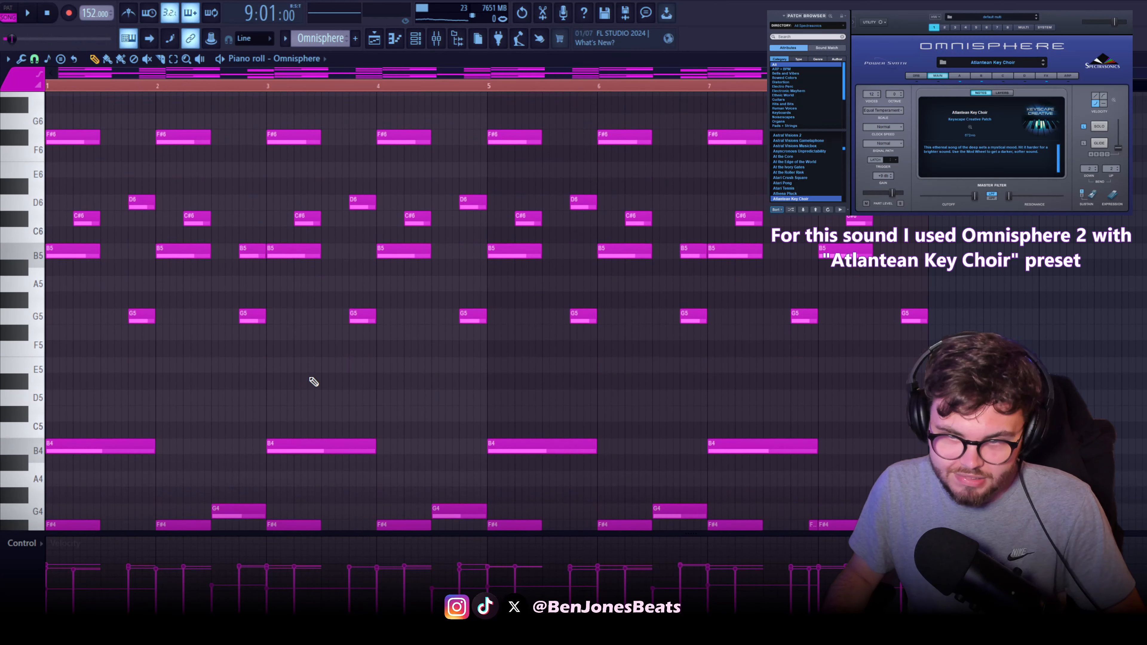
pyautogui.press('space')
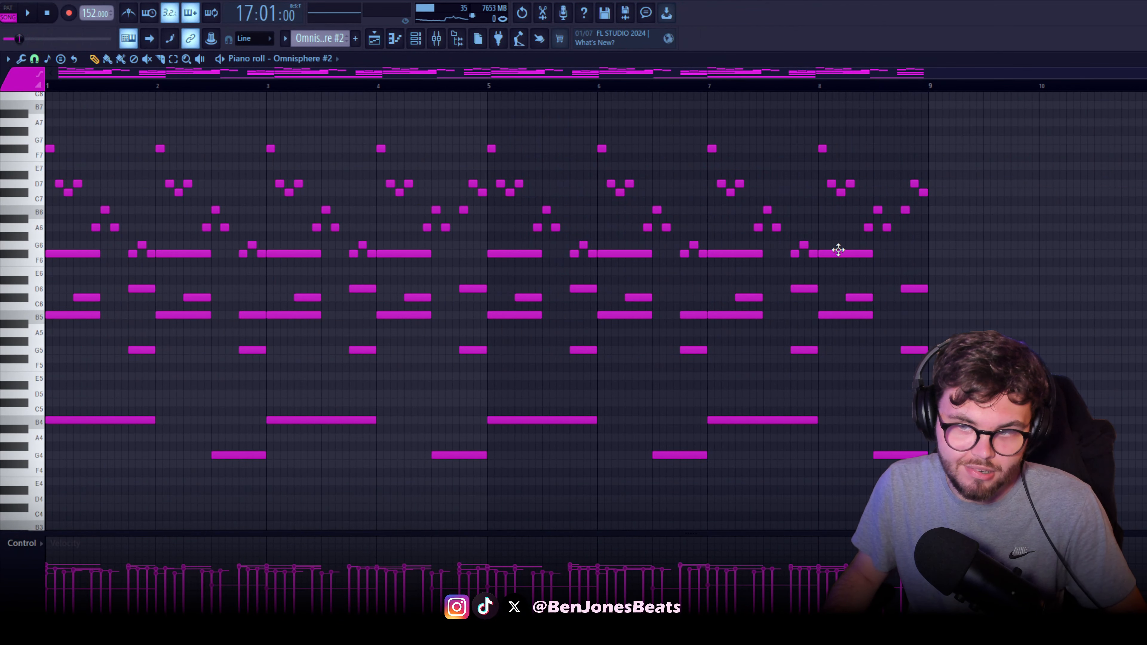
# Play the Omnisphere #2 pattern and follow its high melody notes through the first bars
pyautogui.scroll(5, 294, 405)
pyautogui.moveTo(294, 405); pyautogui.dragTo(627, 531)
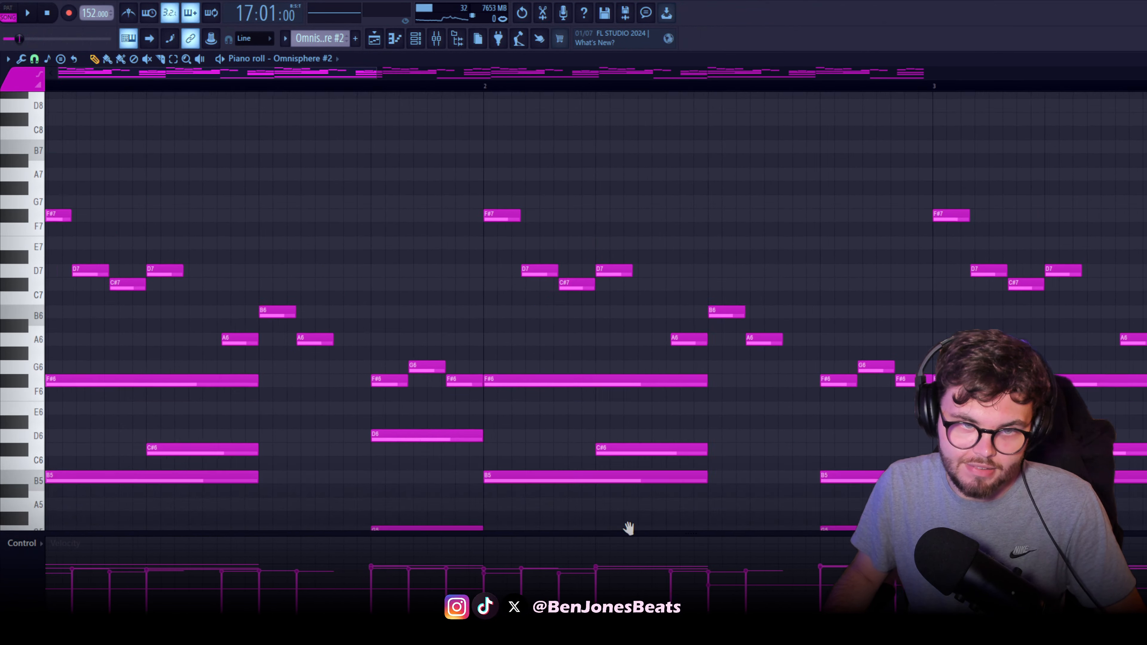
pyautogui.scroll(-1, 125, 320)
pyautogui.scroll(3, 181, 307)
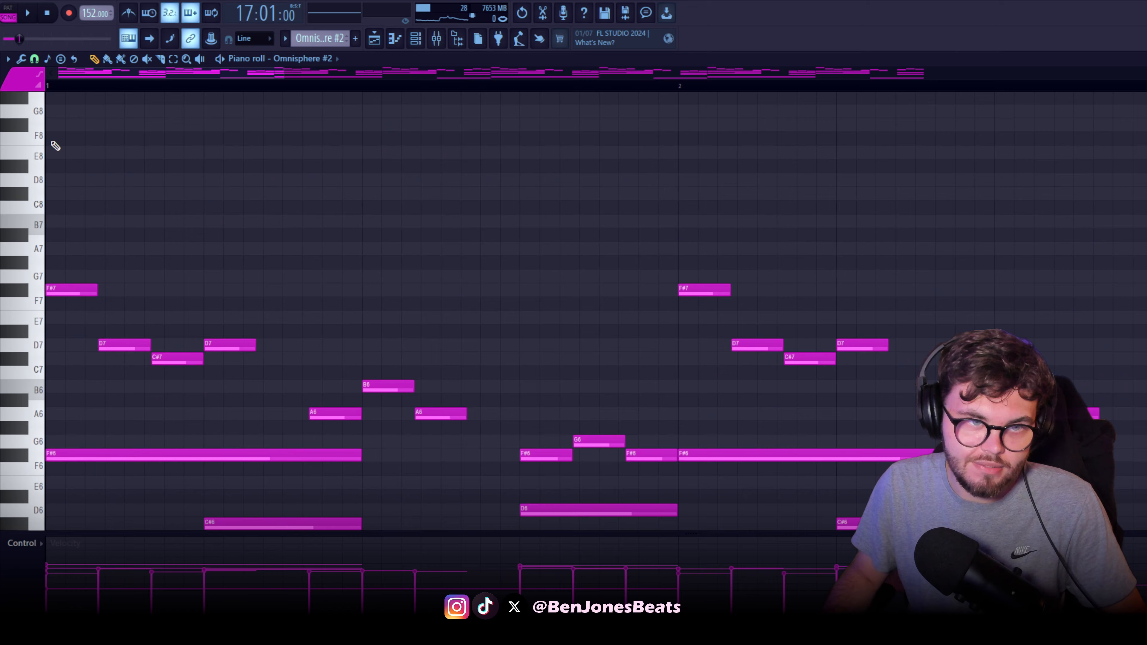
pyautogui.press('space')
pyautogui.scroll(-6, 290, 294)
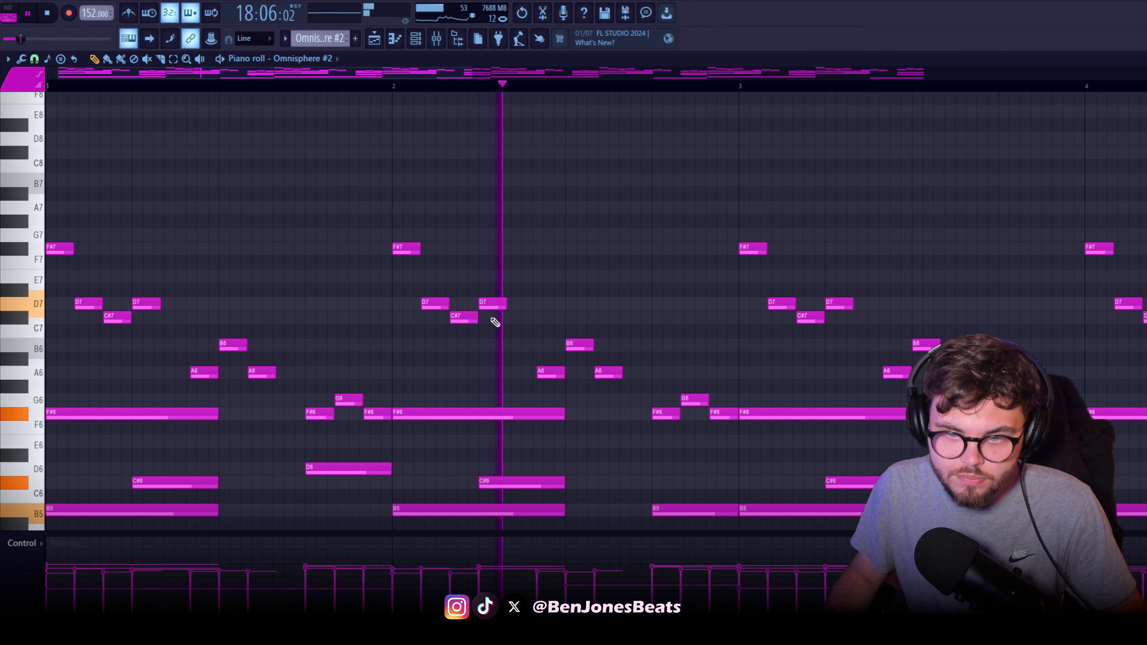
pyautogui.moveTo(588, 356); pyautogui.dragTo(287, 348)
pyautogui.scroll(-2, 289, 346)
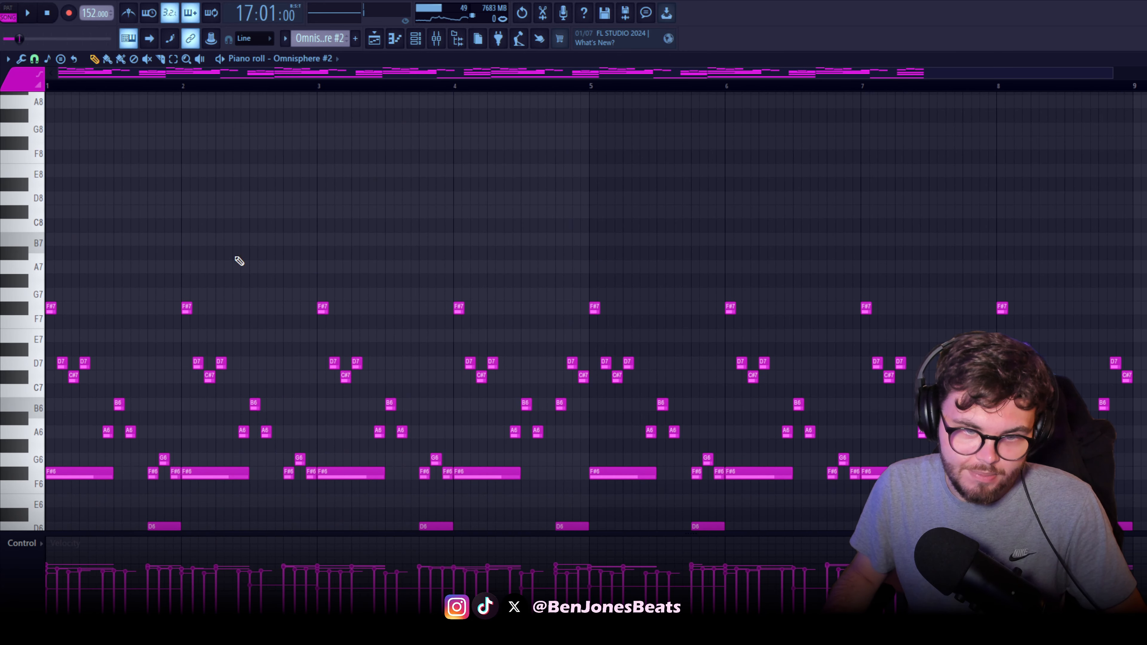
# Select the repeated high phrase in bars 1 to 3 and the B6, D7, C#7 variation ending bar 4 to compare them
pyautogui.moveTo(134, 235); pyautogui.dragTo(46, 446)
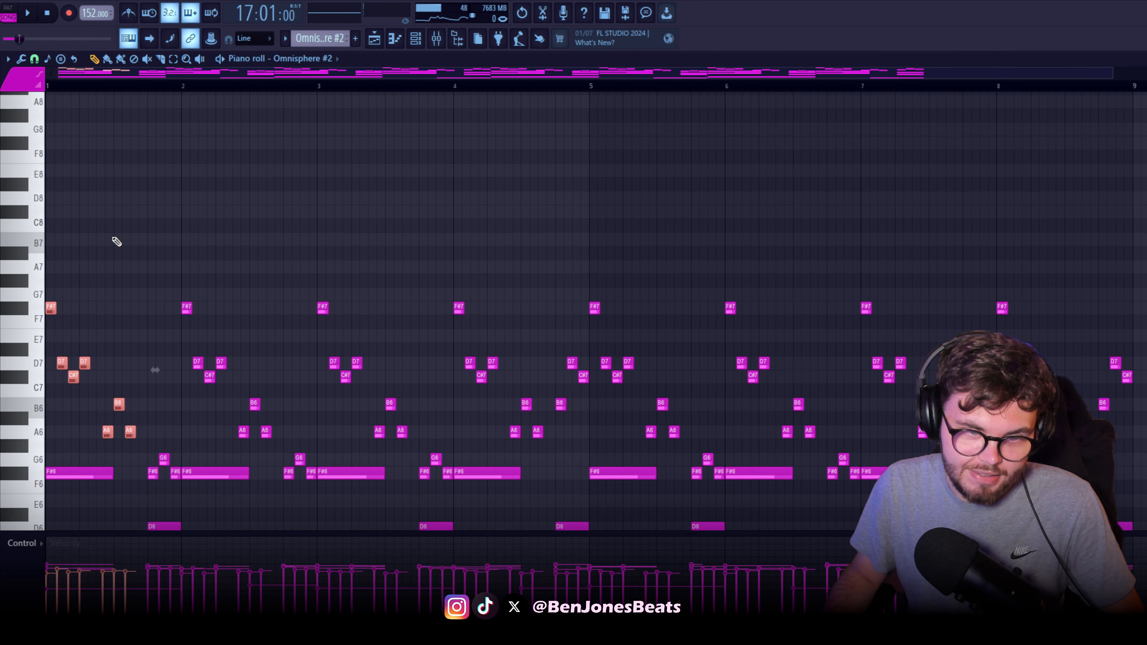
pyautogui.moveTo(129, 261); pyautogui.dragTo(46, 467)
pyautogui.moveTo(118, 234); pyautogui.dragTo(417, 459)
pyautogui.scroll(1, 462, 430)
pyautogui.moveTo(465, 429); pyautogui.dragTo(423, 380)
pyautogui.scroll(4, 423, 380)
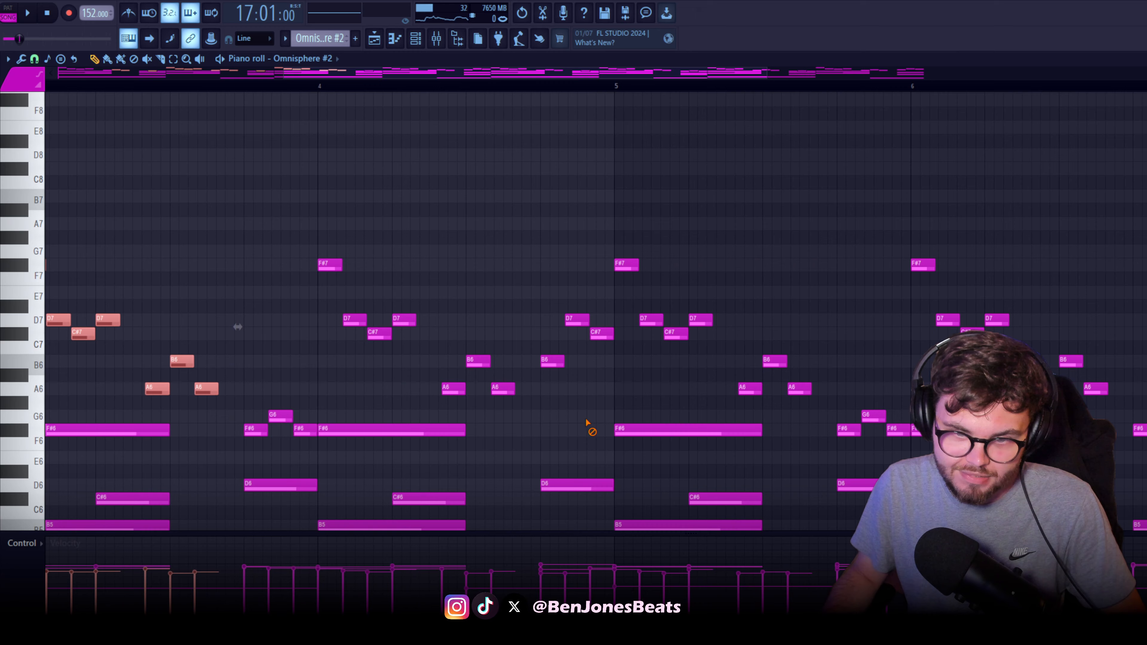
pyautogui.click(586, 423)
pyautogui.moveTo(546, 287); pyautogui.dragTo(603, 404)
# Raise the three short F#6, G6 and F#6 notes at the end of bar 3 by one semitone
pyautogui.scroll(-1, 602, 402)
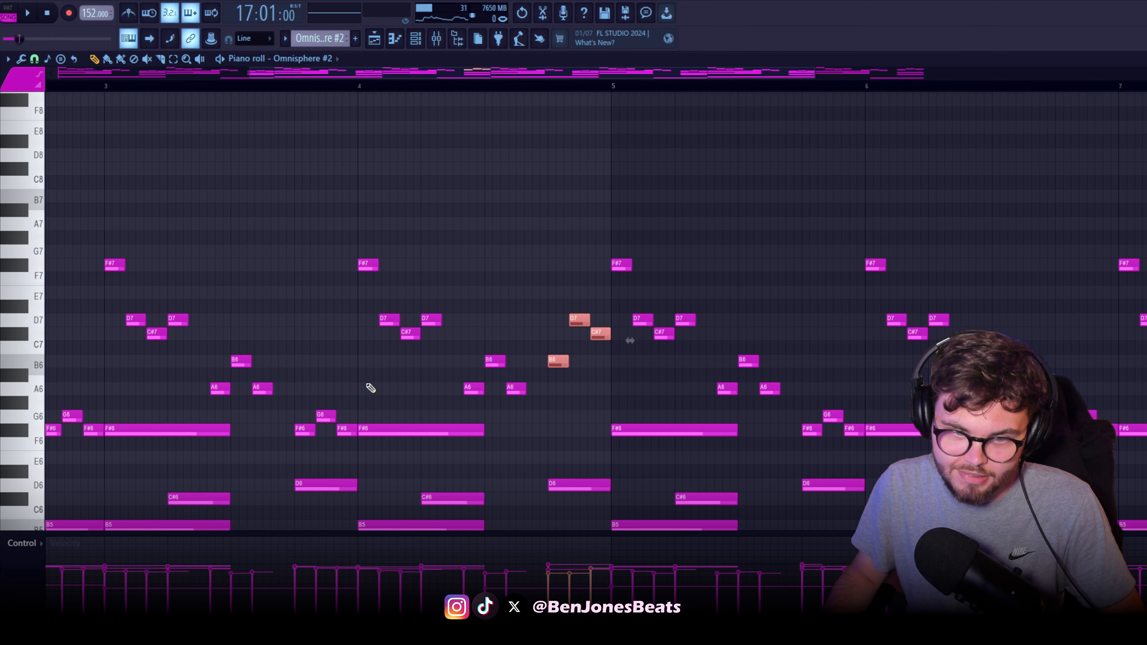
pyautogui.moveTo(354, 396); pyautogui.dragTo(308, 418)
pyautogui.click(506, 420)
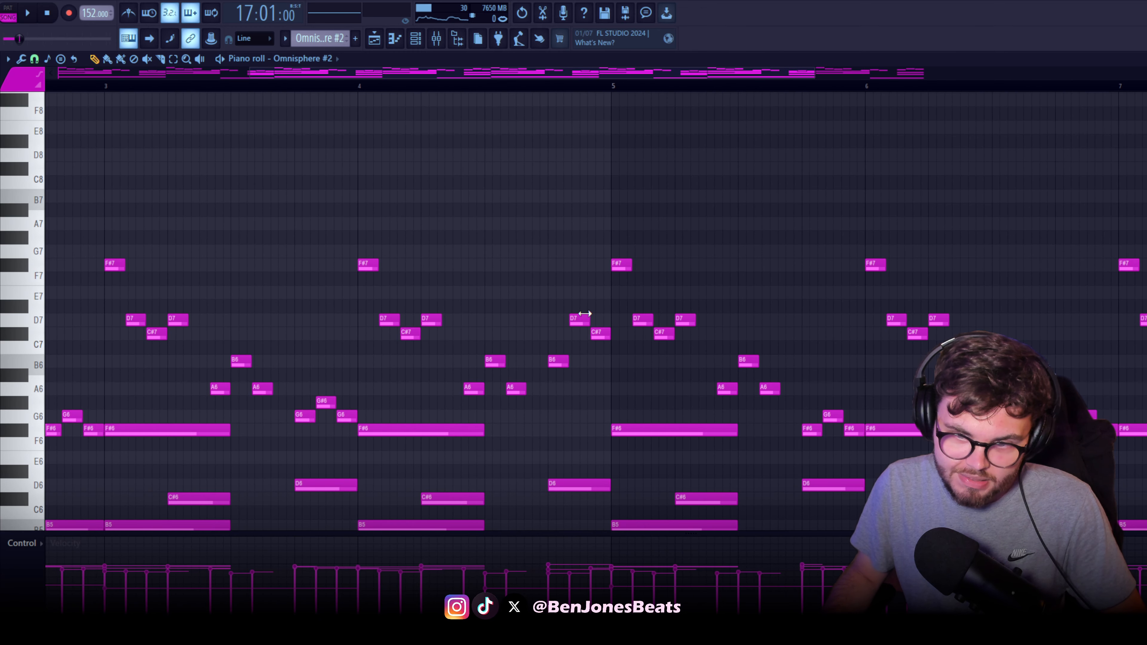
# Select the notes of bars 1 to 4 to review the first half of the pattern, then clear the selection
pyautogui.scroll(-3, 624, 356)
pyautogui.moveTo(506, 493); pyautogui.dragTo(46, 133)
pyautogui.click(515, 396)
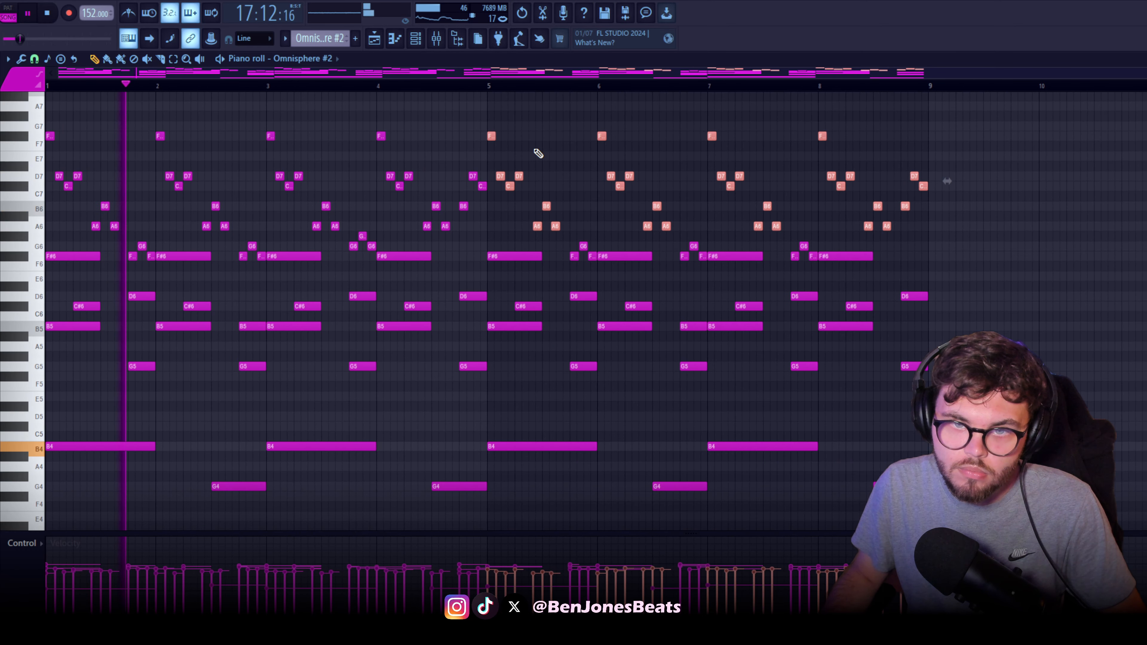
# Remove the F#7 note at the start of bar 5, play the pattern, and restore the note
pyautogui.click(534, 149)
pyautogui.rightClick(490, 138)
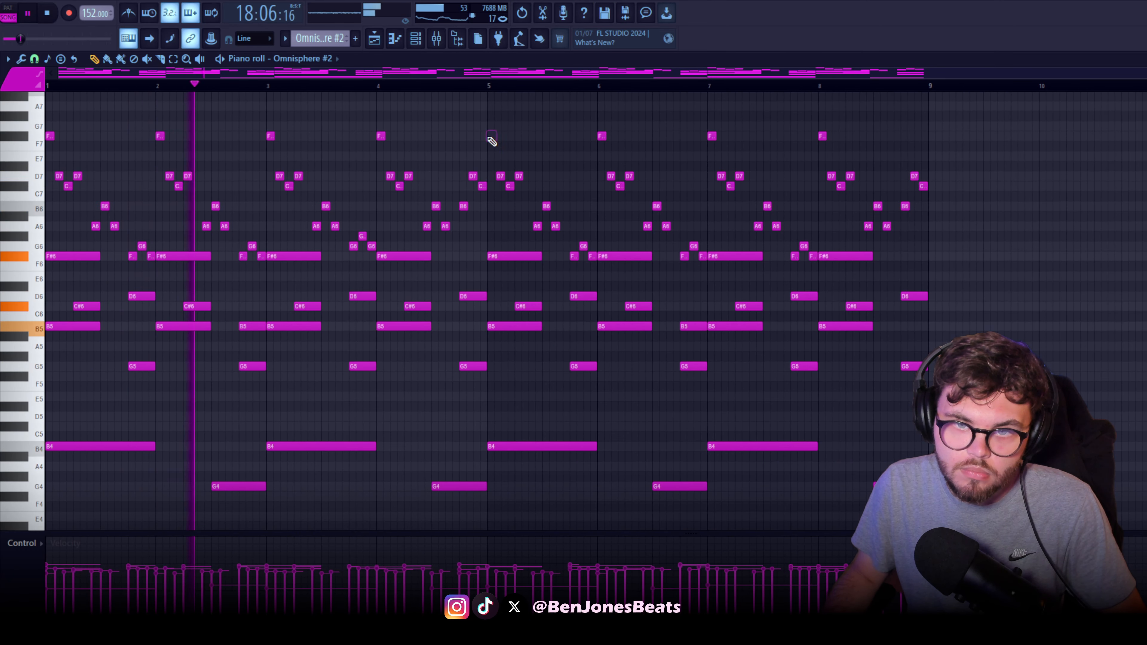
pyautogui.click(491, 137)
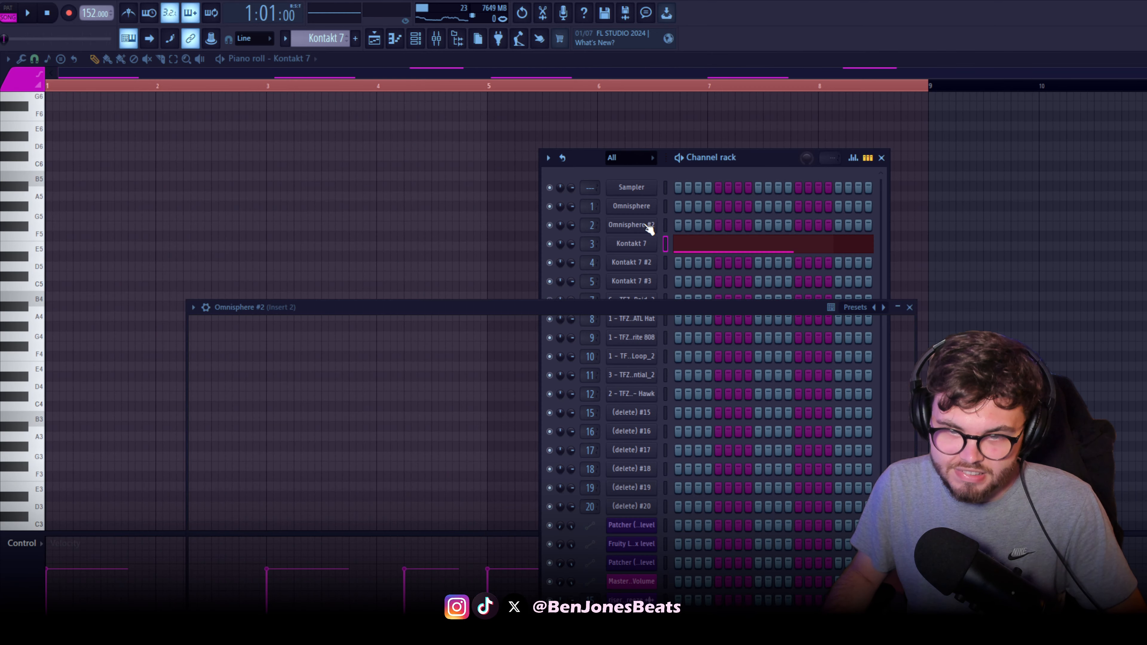
pyautogui.click(648, 226)
pyautogui.moveTo(624, 308)
pyautogui.mouseDown()
pyautogui.moveTo(573, 165)
pyautogui.moveTo(556, 164)
pyautogui.moveTo(602, 306)
pyautogui.mouseUp()
# Show the mixer and open the Patcher effect on Insert 2
pyautogui.press('F9')
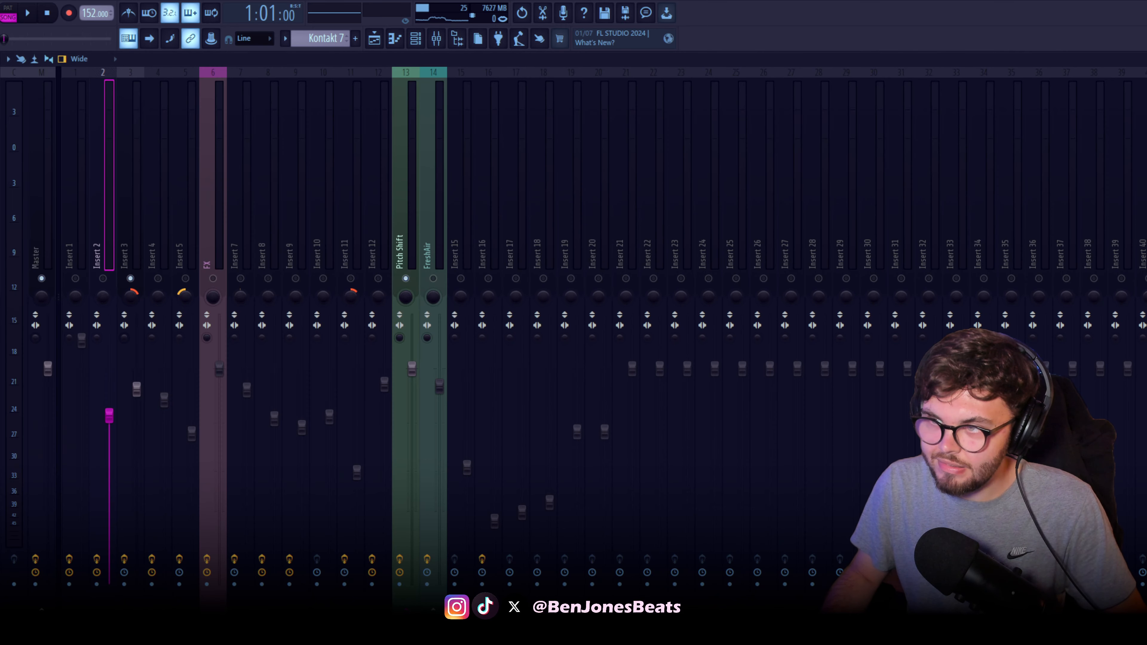
pyautogui.moveTo(914, 117); pyautogui.dragTo(478, 148)
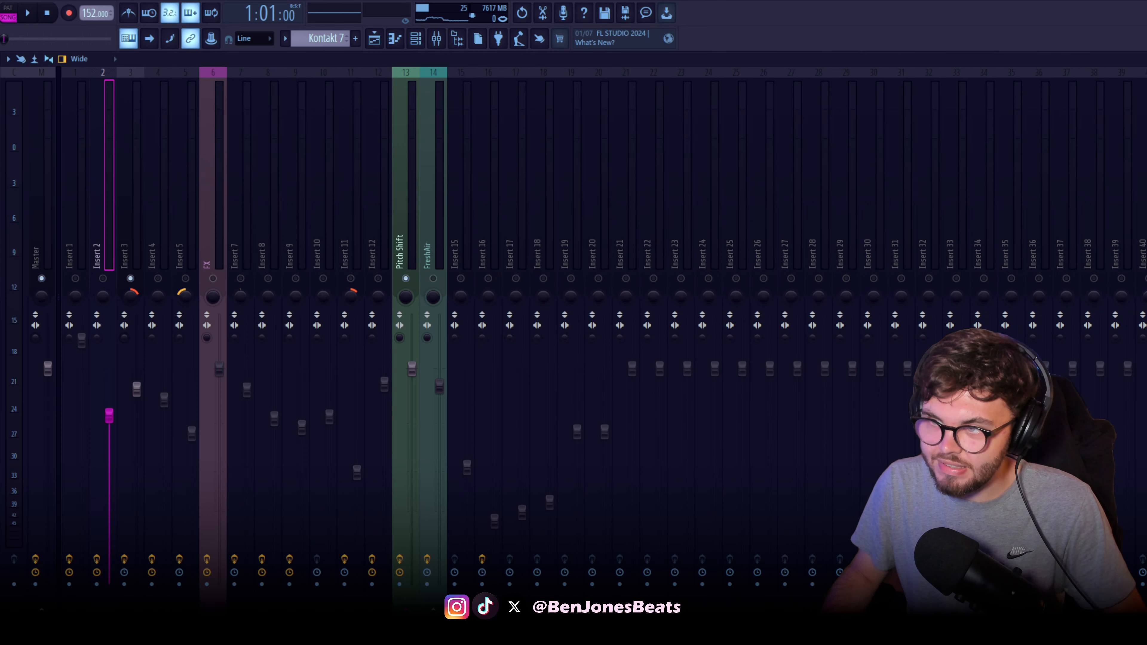
pyautogui.moveTo(560, 218); pyautogui.dragTo(406, 173)
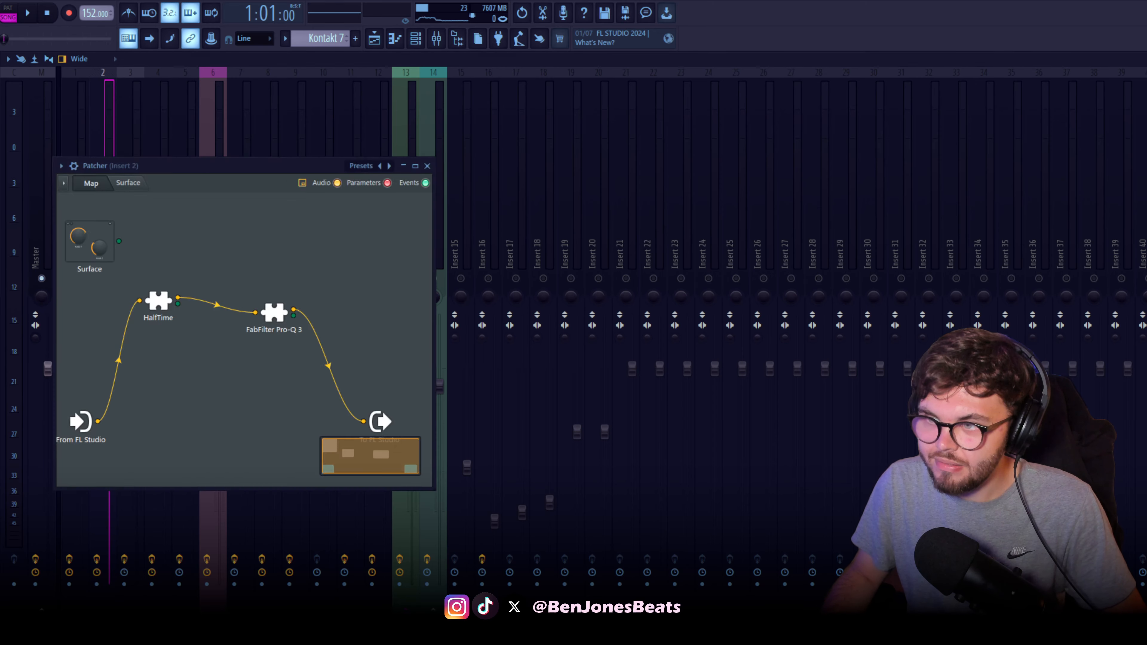
pyautogui.click(238, 177)
# Look through Patcher's options and preset list, and inspect the FabFilter Pro-Q 3 low-cut settings inside it
pyautogui.rightClick(462, 245)
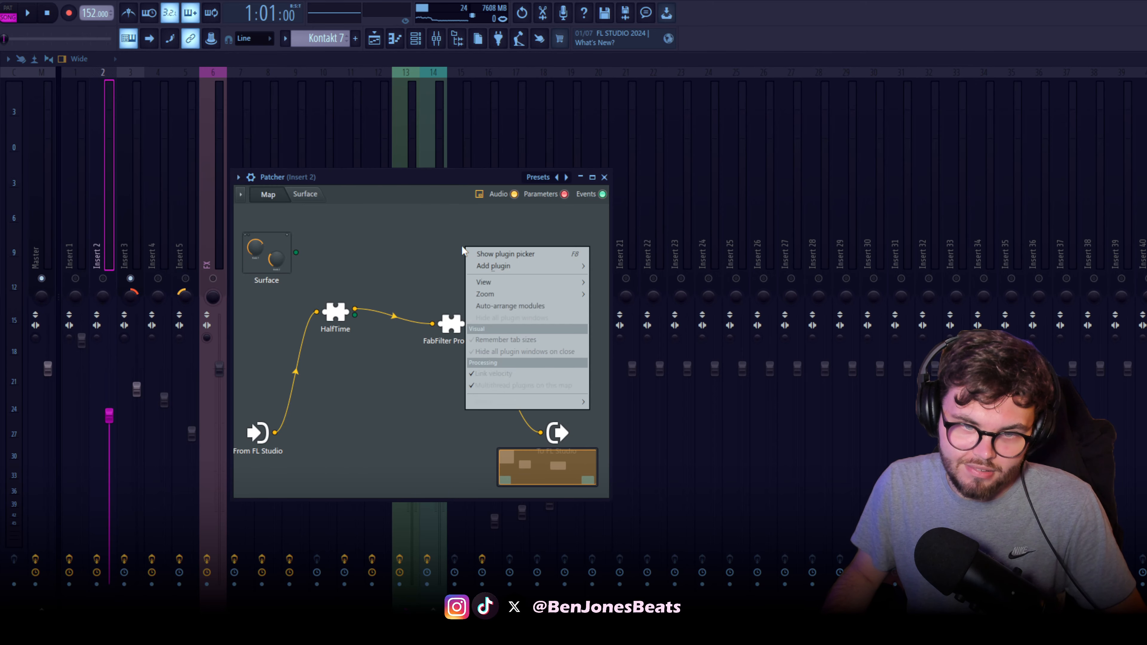
pyautogui.click(366, 247)
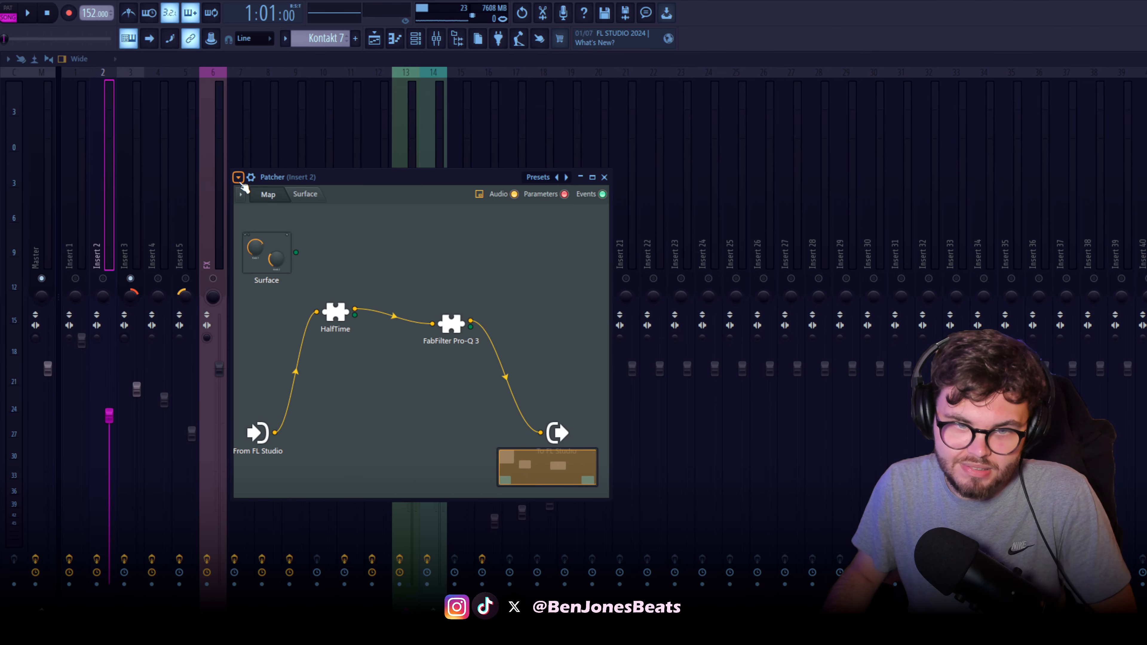
pyautogui.click(238, 177)
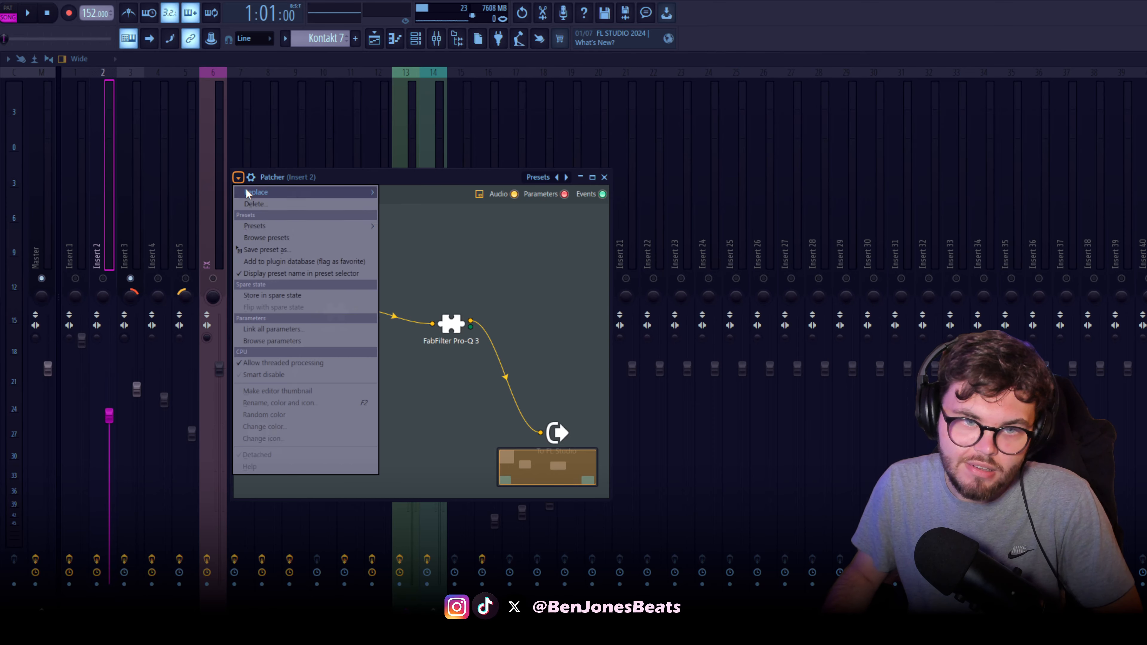
pyautogui.moveTo(299, 226)
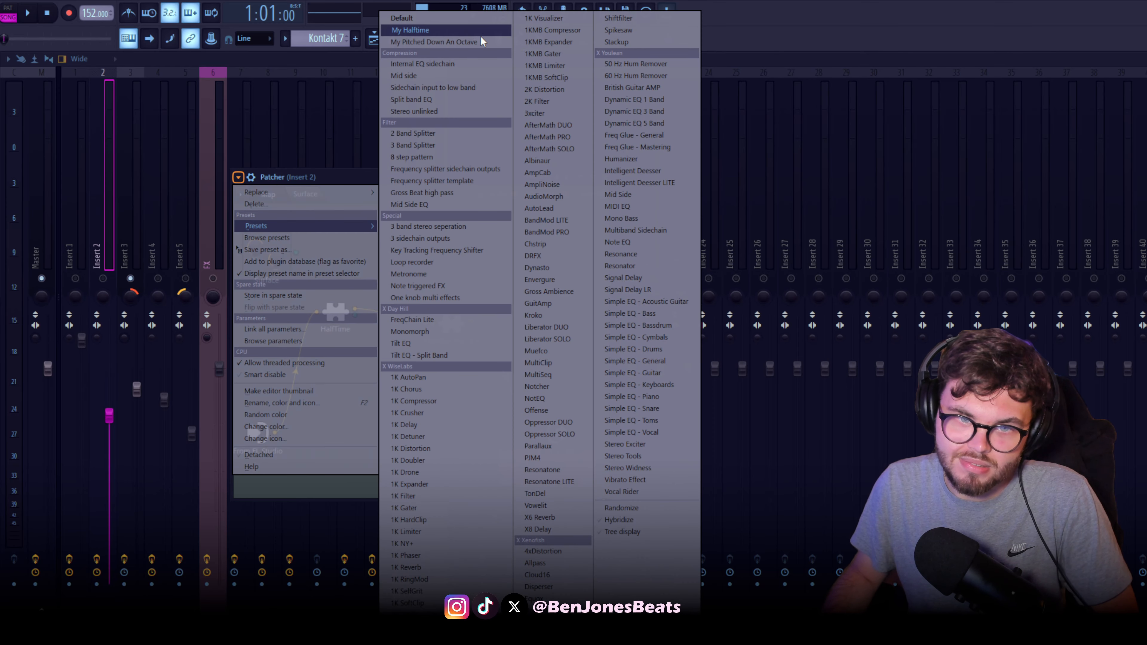
pyautogui.click(311, 178)
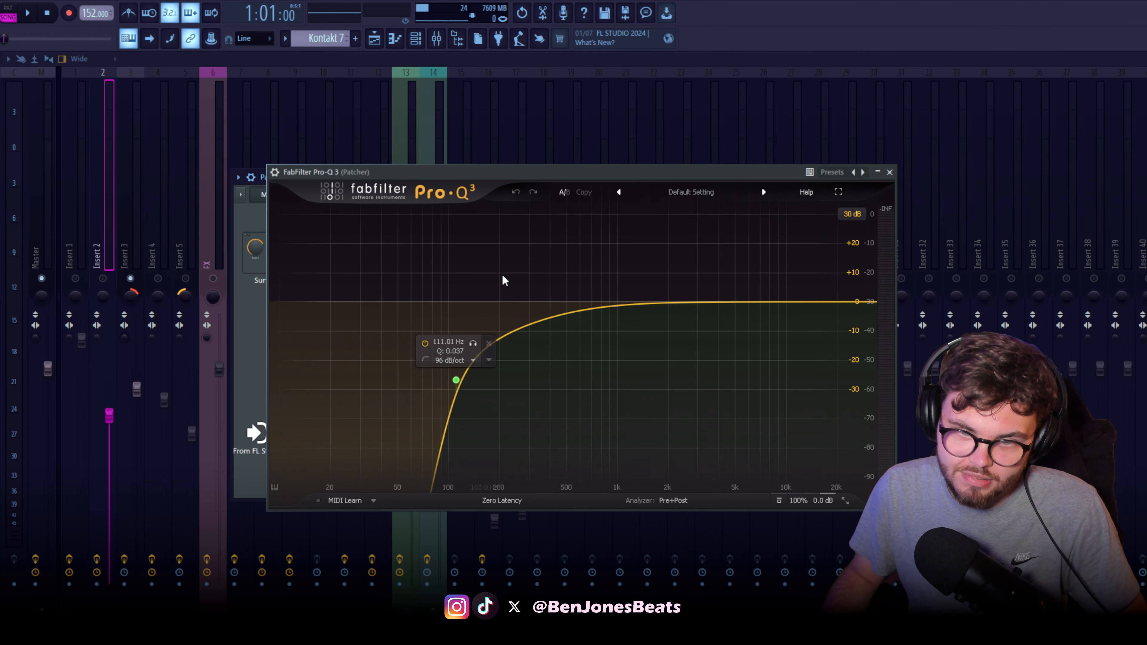
pyautogui.moveTo(546, 174); pyautogui.dragTo(487, 180)
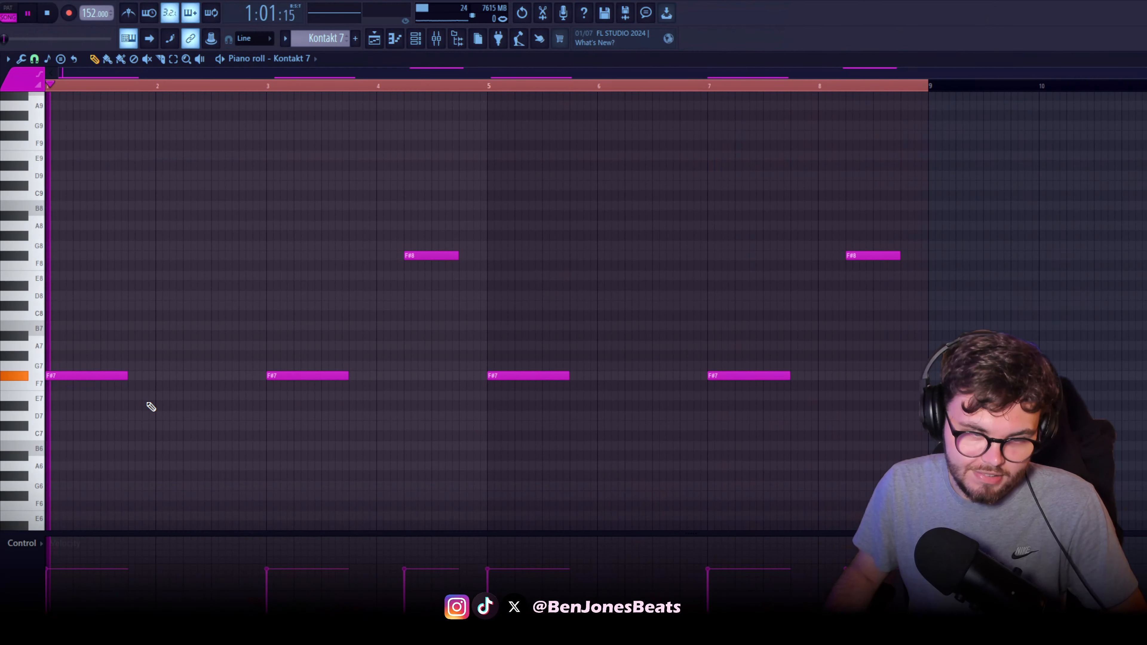
# Examine the F#7 and F#8 notes of the Kontakt 7 pattern during playback
pyautogui.scroll(4, 148, 403)
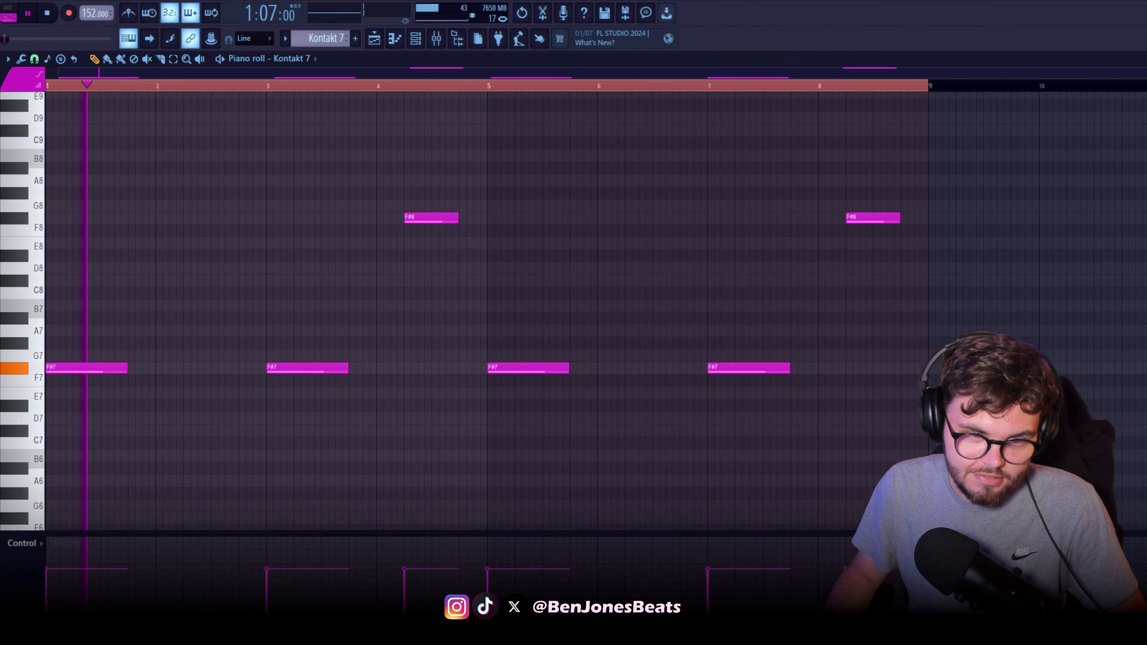
pyautogui.scroll(3, 154, 407)
pyautogui.scroll(2, 507, 486)
pyautogui.scroll(-1, 496, 465)
pyautogui.scroll(1, 497, 467)
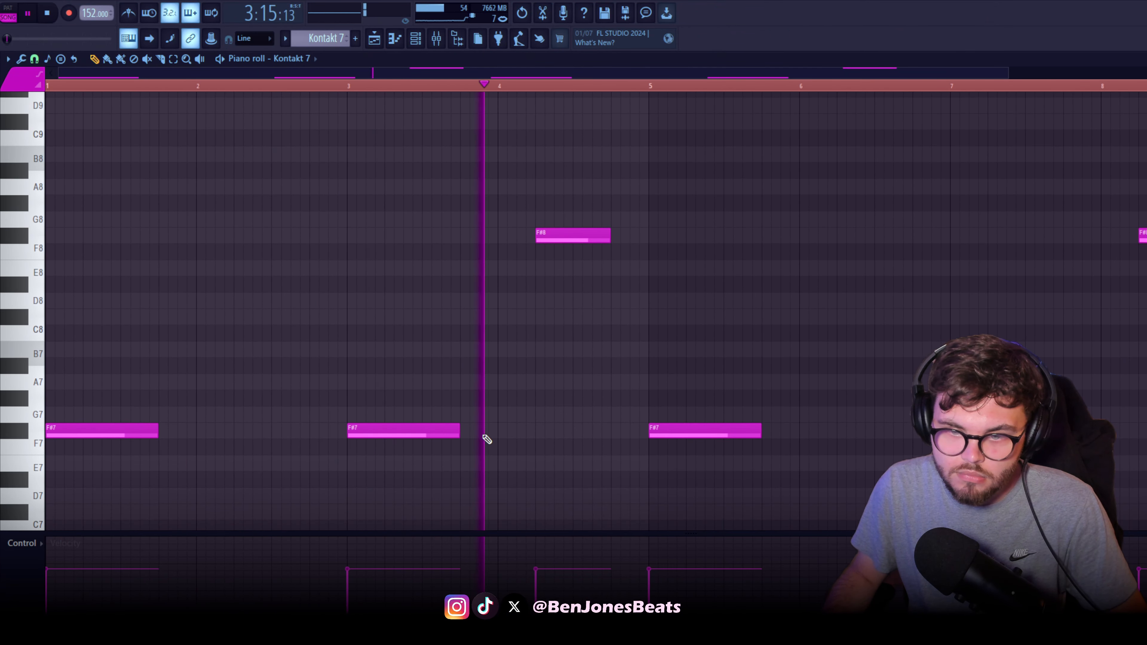
# Stop playback and inspect the Kontakt 7 channel's Pharlight instrument and the FabFilter Pro-Q 3 on Insert 3
pyautogui.press('space')
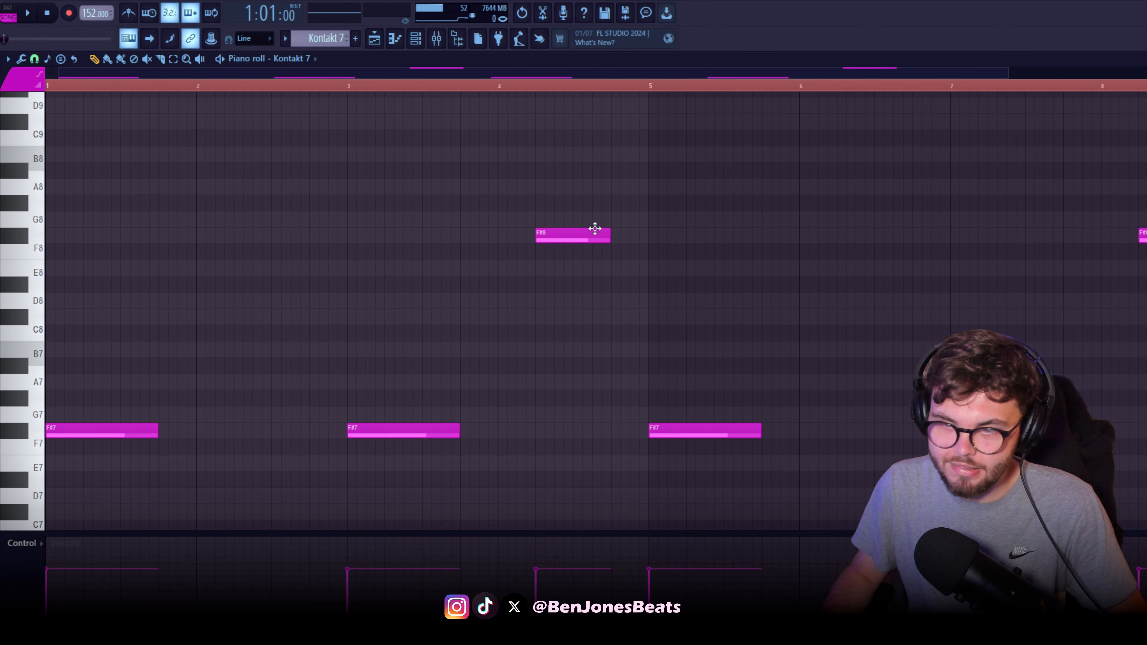
pyautogui.click(417, 40)
pyautogui.click(638, 244)
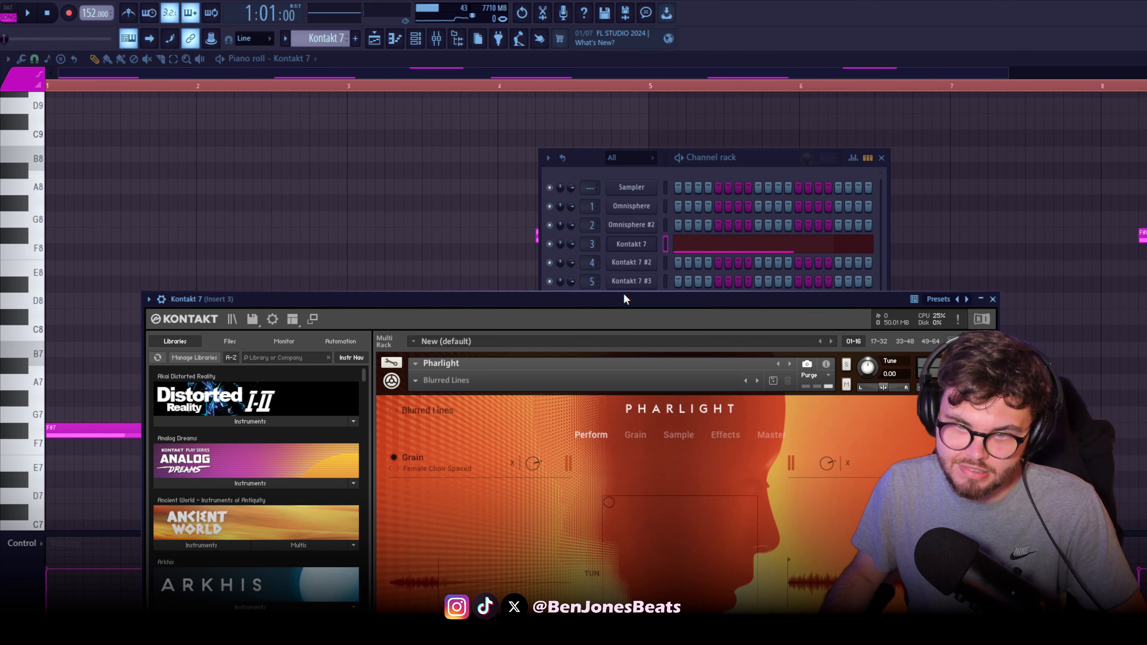
pyautogui.moveTo(623, 298); pyautogui.dragTo(553, 126)
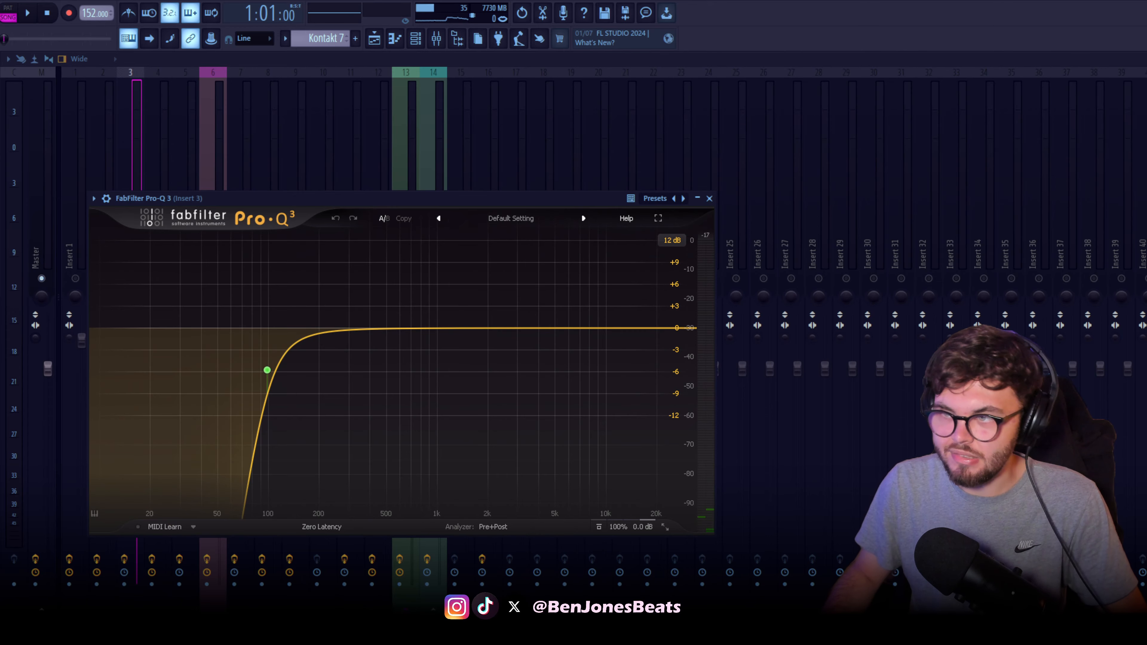
pyautogui.press('Escape')
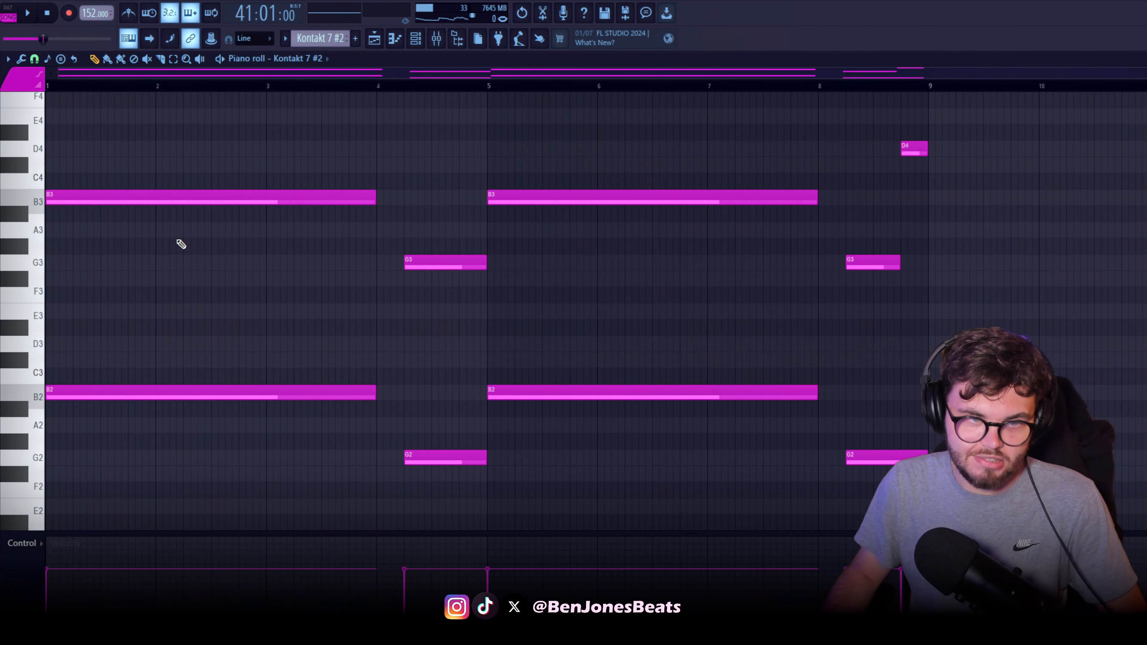
# Play the Kontakt 7 #2 pattern, examine its octave-doubled B and G notes, and open the channel's instrument
pyautogui.press('space')
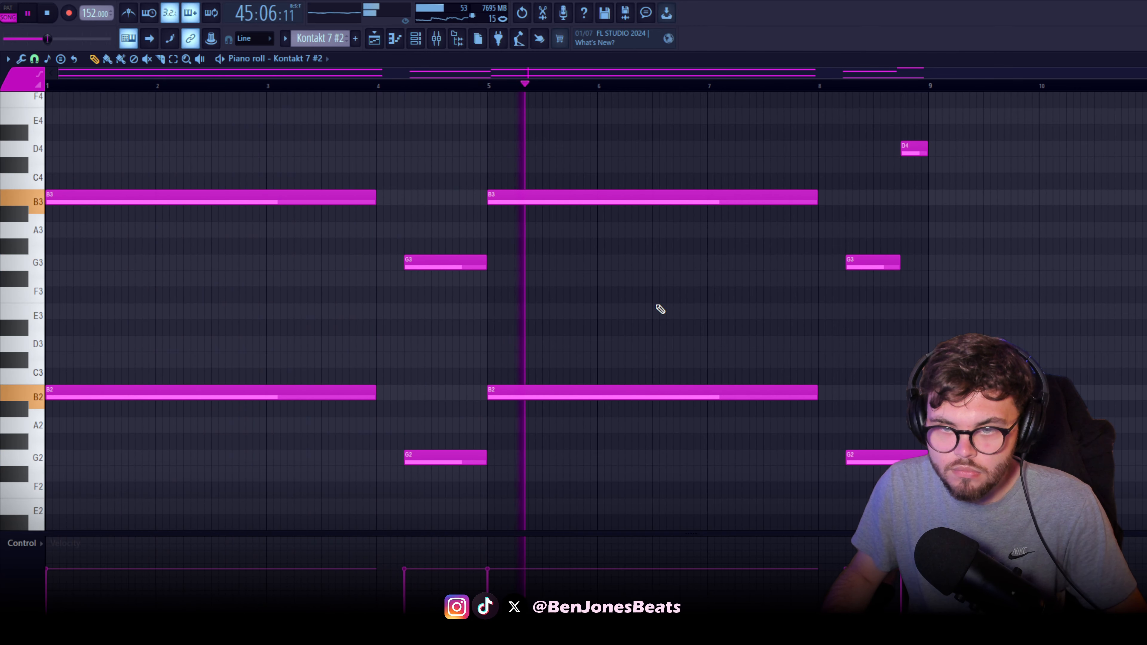
pyautogui.moveTo(736, 306); pyautogui.dragTo(401, 318)
pyautogui.hscroll(-4, 525, 320)
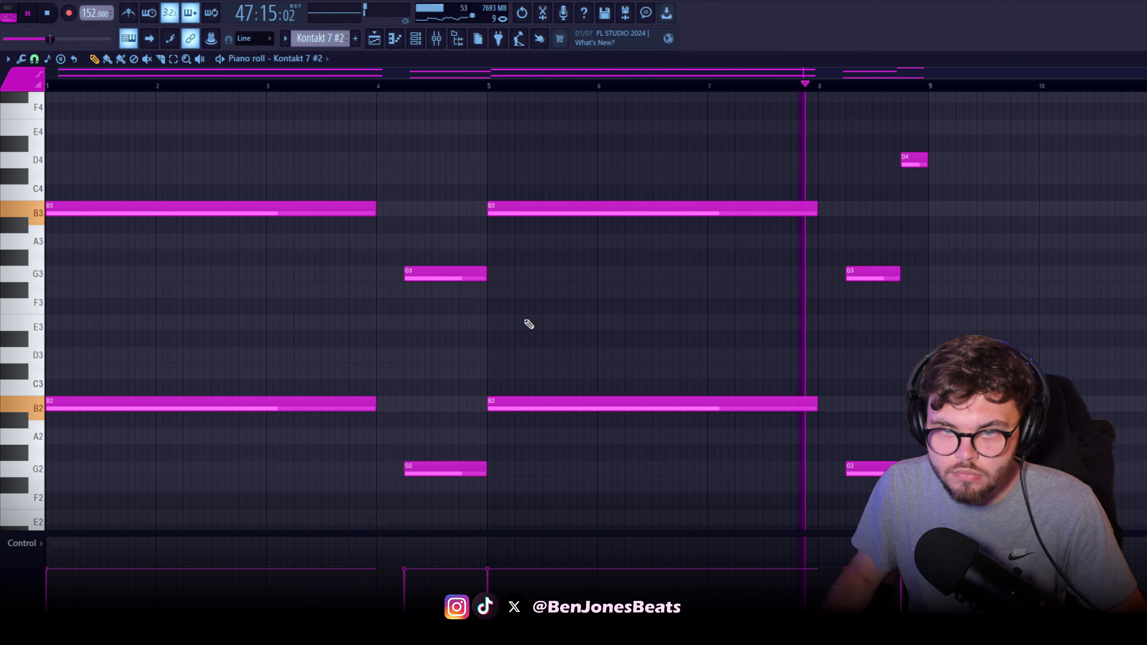
pyautogui.press('space')
pyautogui.press('F6')
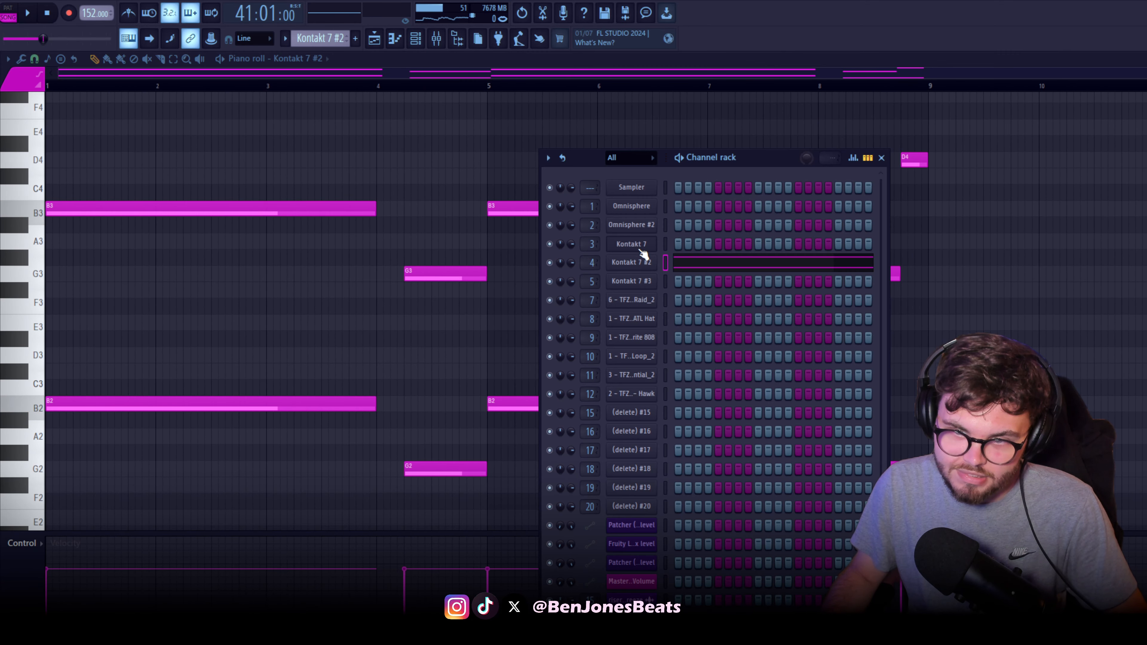
pyautogui.click(645, 265)
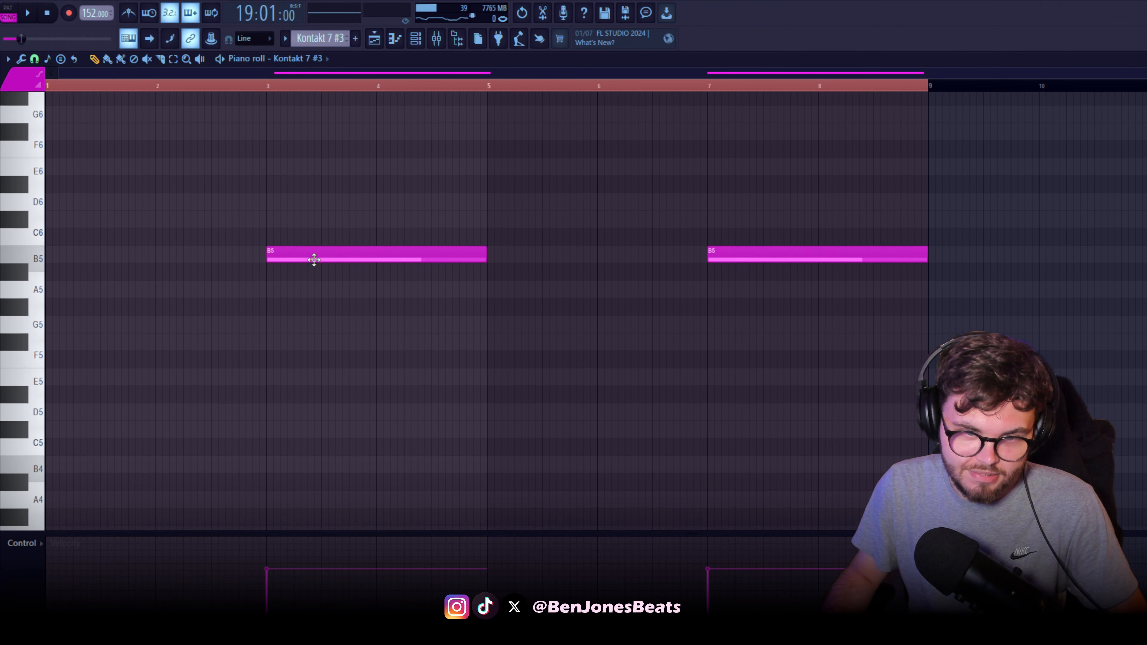
# Play the Kontakt 7 #3 pattern's B5 notes and open the channel's Time Textures instrument in full view
pyautogui.press('space')
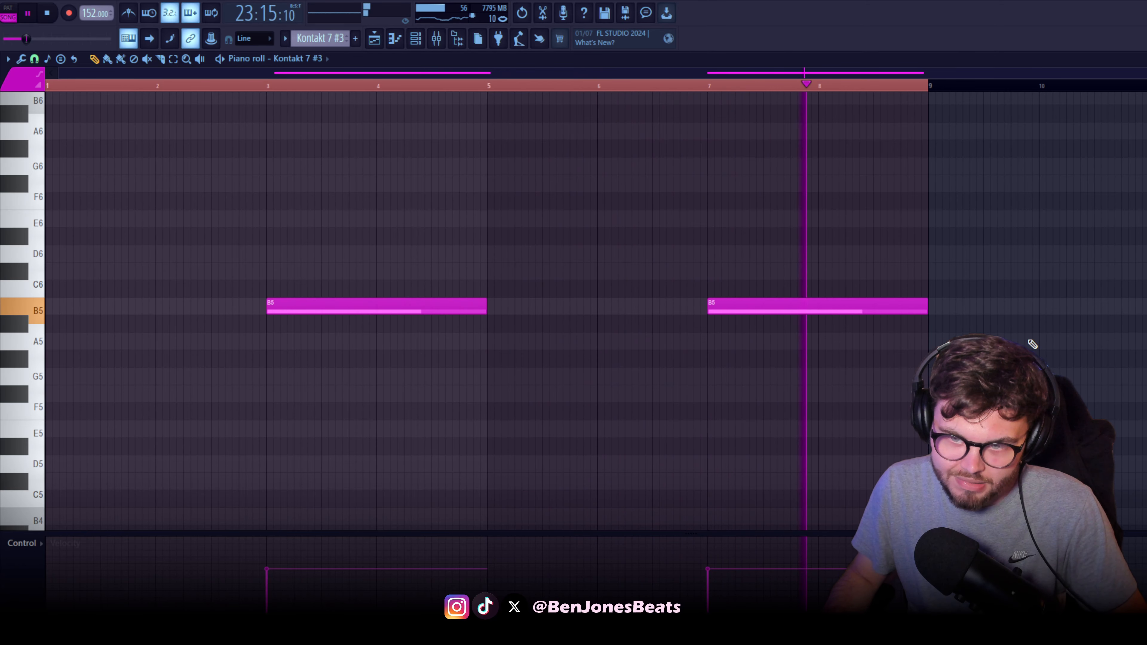
pyautogui.press('space')
pyautogui.press('F6')
pyautogui.click(632, 282)
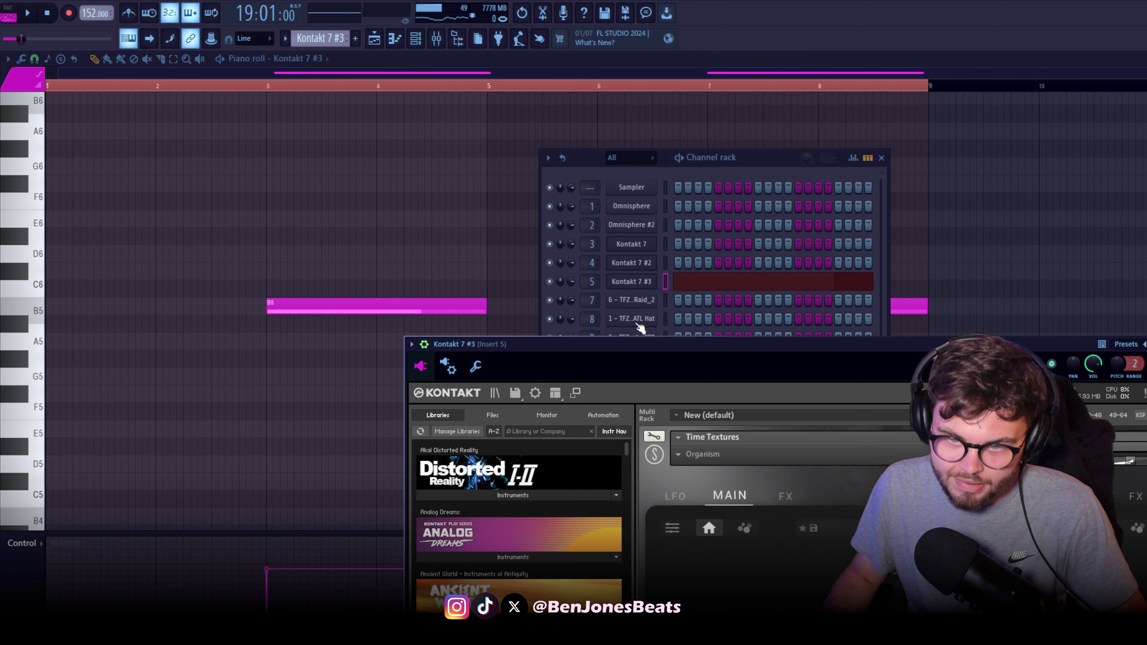
pyautogui.moveTo(636, 344); pyautogui.dragTo(347, 86)
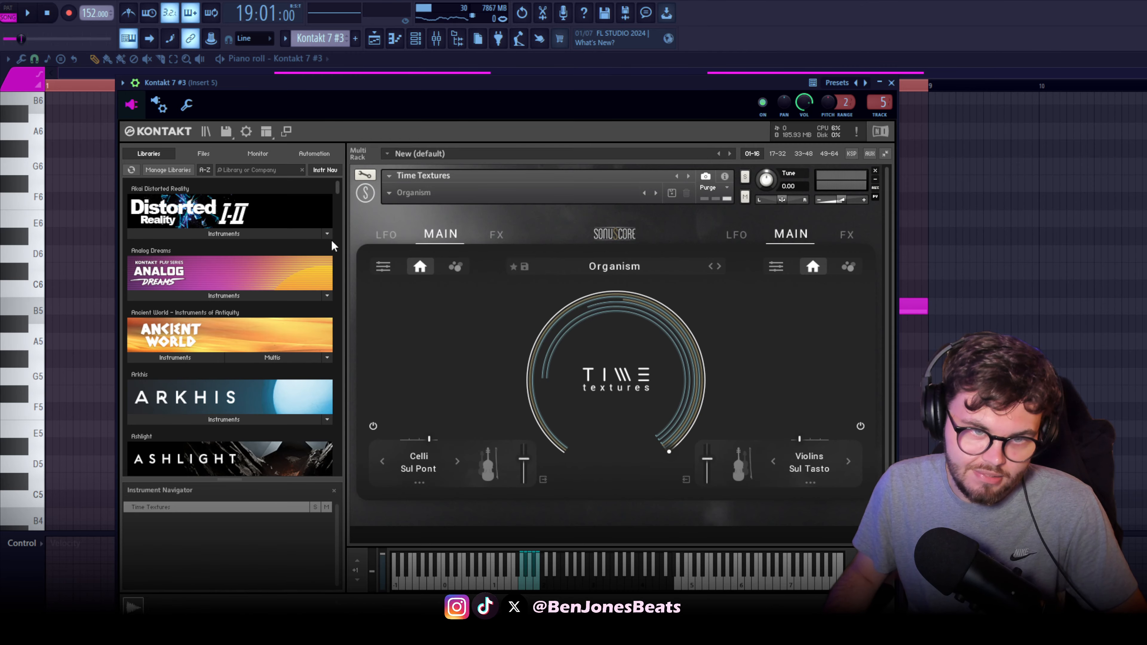
# Show the mixer and inspect the effects on Insert 5, including ValhallaVintageVerb
pyautogui.press('F9')
pyautogui.click(1143, 113)
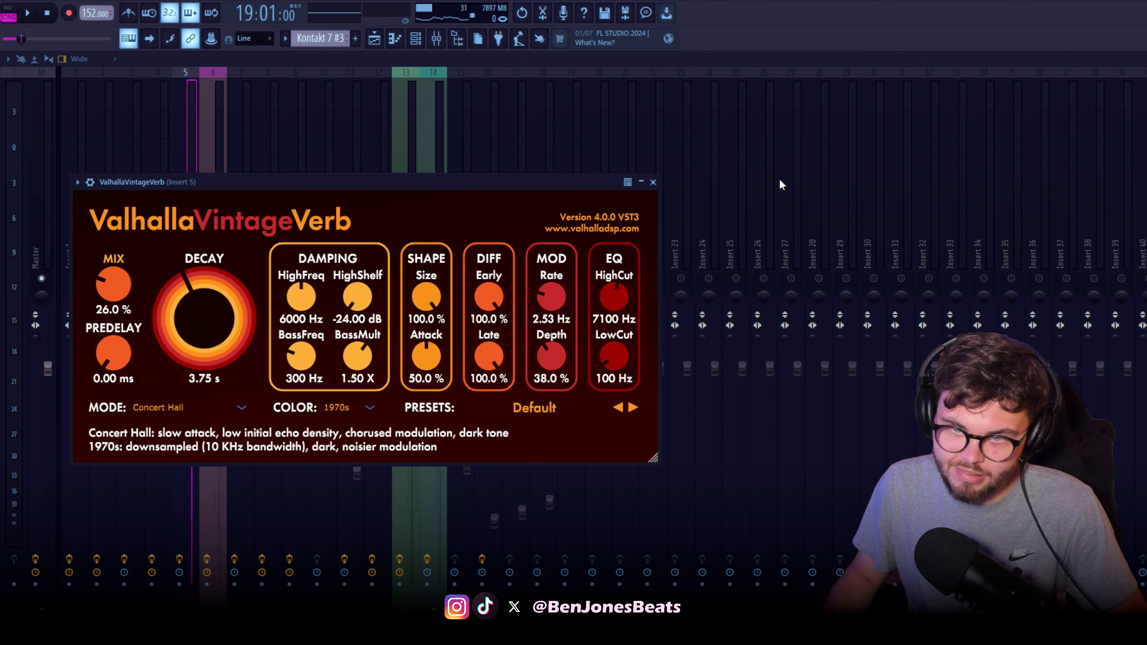
pyautogui.click(1143, 113)
pyautogui.click(1142, 131)
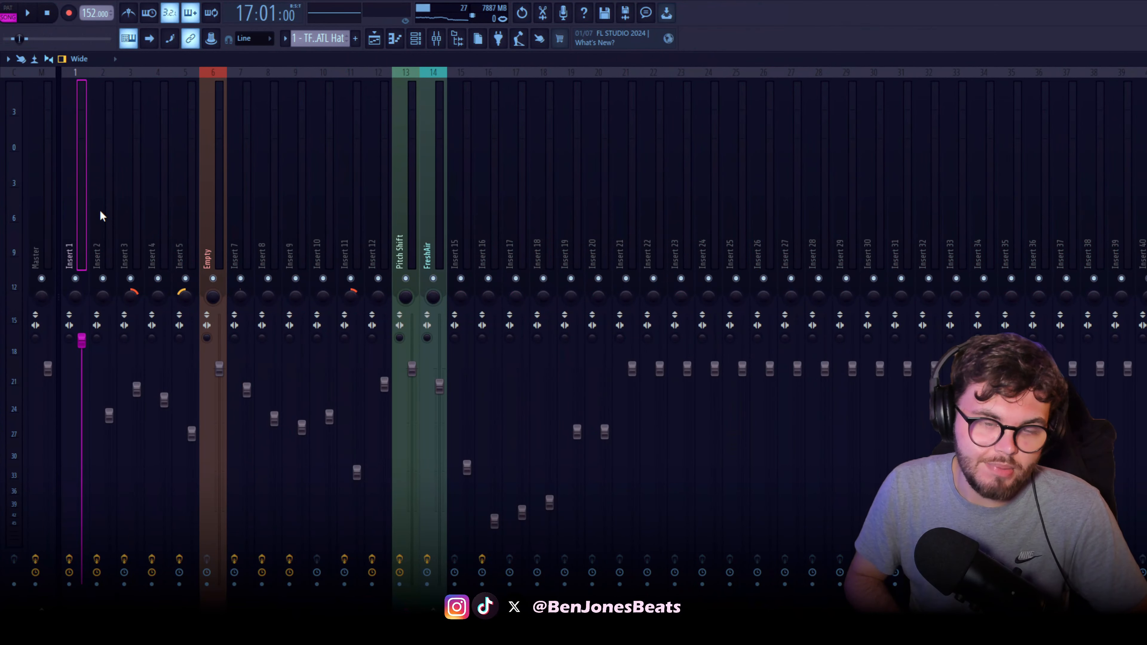
# Highlight mixer Inserts 1 to 5 as a group, and pick out the Pitch Shift track and single melody inserts
pyautogui.moveTo(99, 210); pyautogui.dragTo(193, 244)
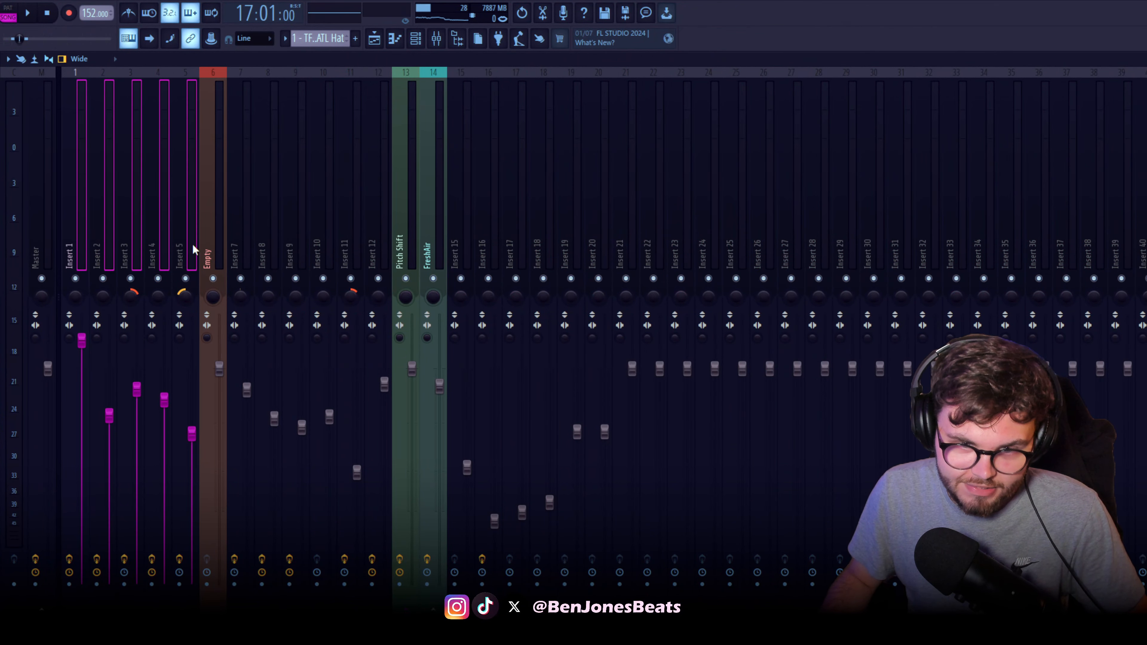
pyautogui.click(400, 239)
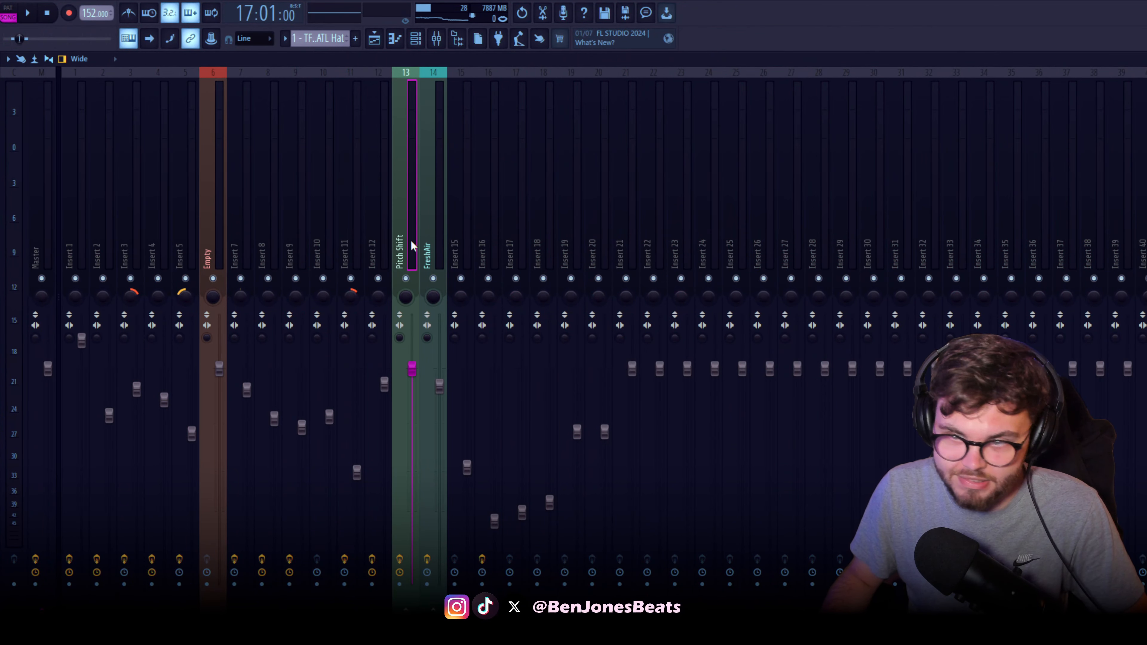
pyautogui.click(86, 237)
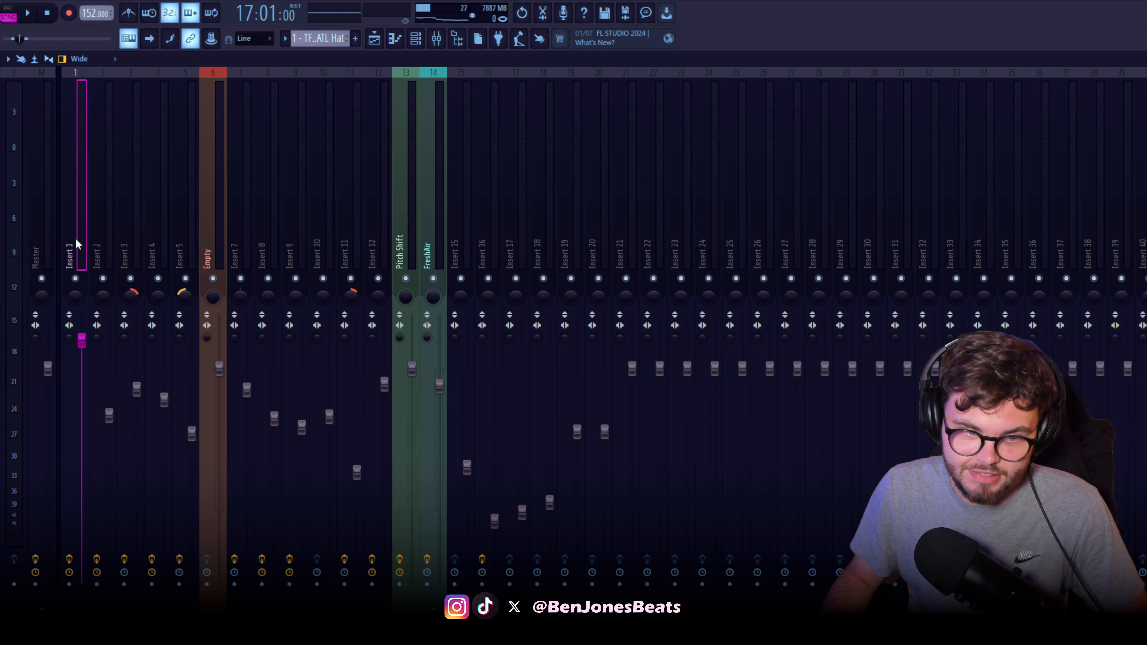
pyautogui.click(131, 230)
# Select Insert 1 and route it to the Pitch Shift track in the mixer
pyautogui.click(81, 225)
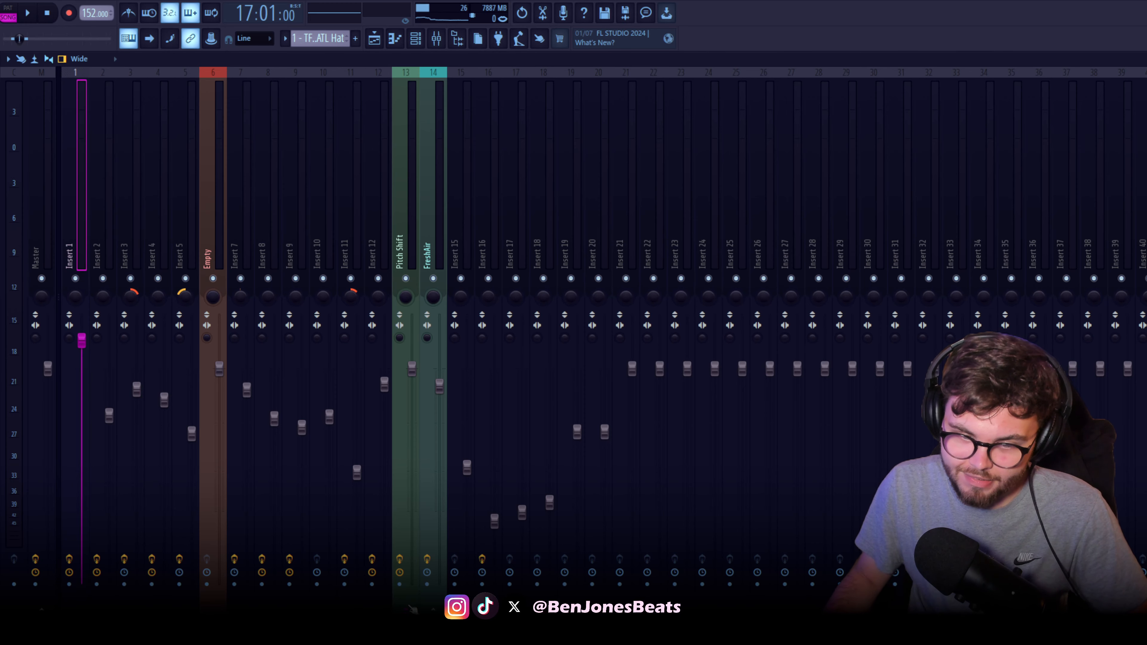
pyautogui.rightClick(412, 610)
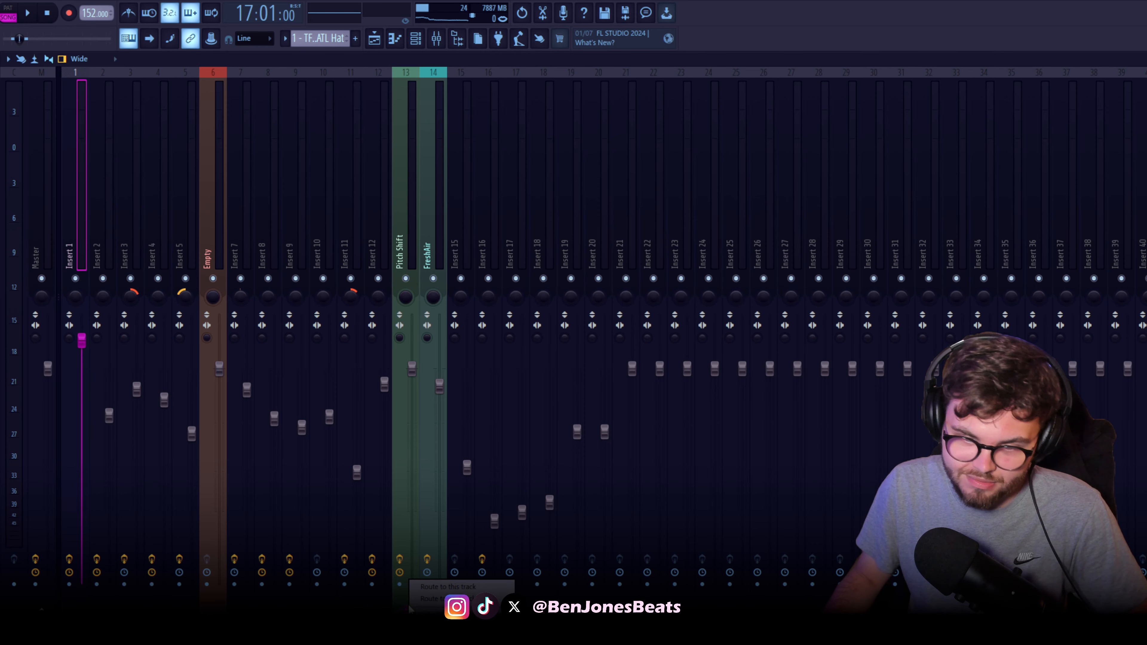
pyautogui.click(435, 603)
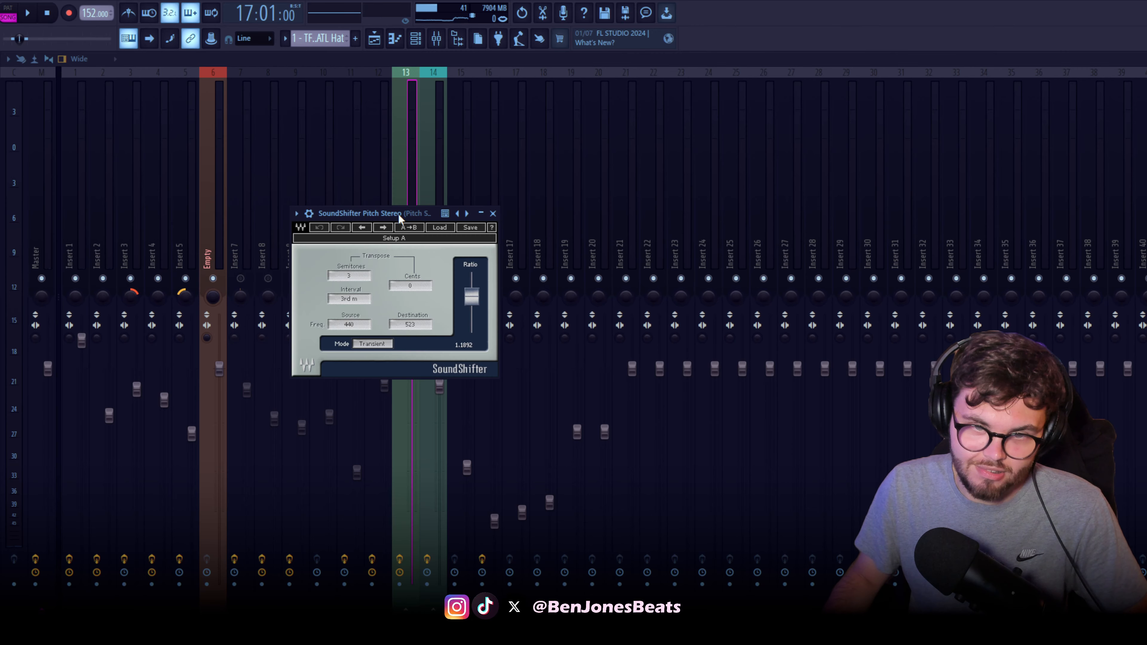
pyautogui.moveTo(397, 217)
pyautogui.mouseDown()
pyautogui.moveTo(454, 219)
pyautogui.moveTo(409, 218)
pyautogui.mouseUp()
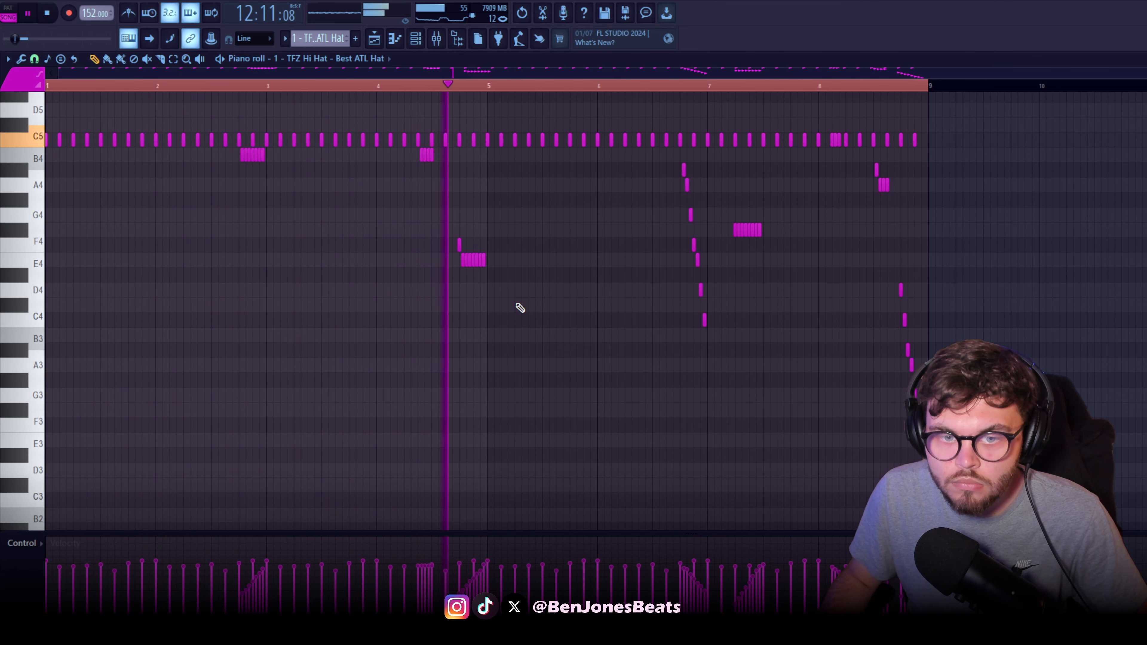
# Examine the TFZ Hi Hat pattern's C5 row and pitched rolls across all eight bars during playback
pyautogui.scroll(3, 640, 320)
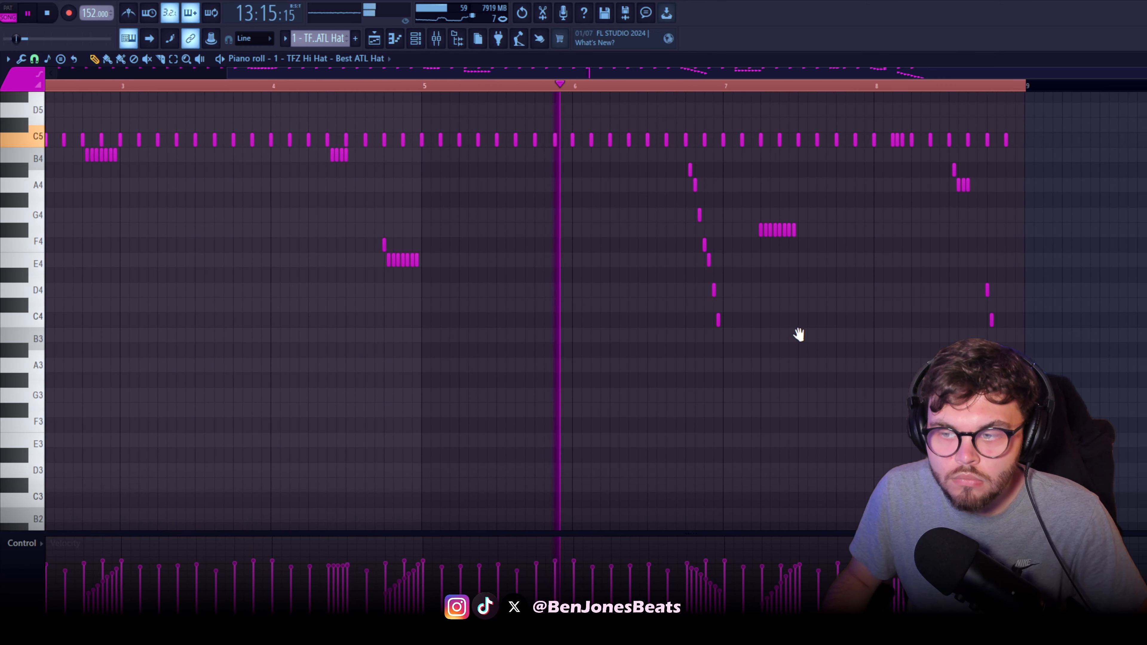
pyautogui.moveTo(799, 334)
pyautogui.mouseDown()
pyautogui.moveTo(581, 336)
pyautogui.moveTo(497, 351)
pyautogui.moveTo(509, 329)
pyautogui.moveTo(403, 316)
pyautogui.mouseUp()
pyautogui.scroll(1, 515, 334)
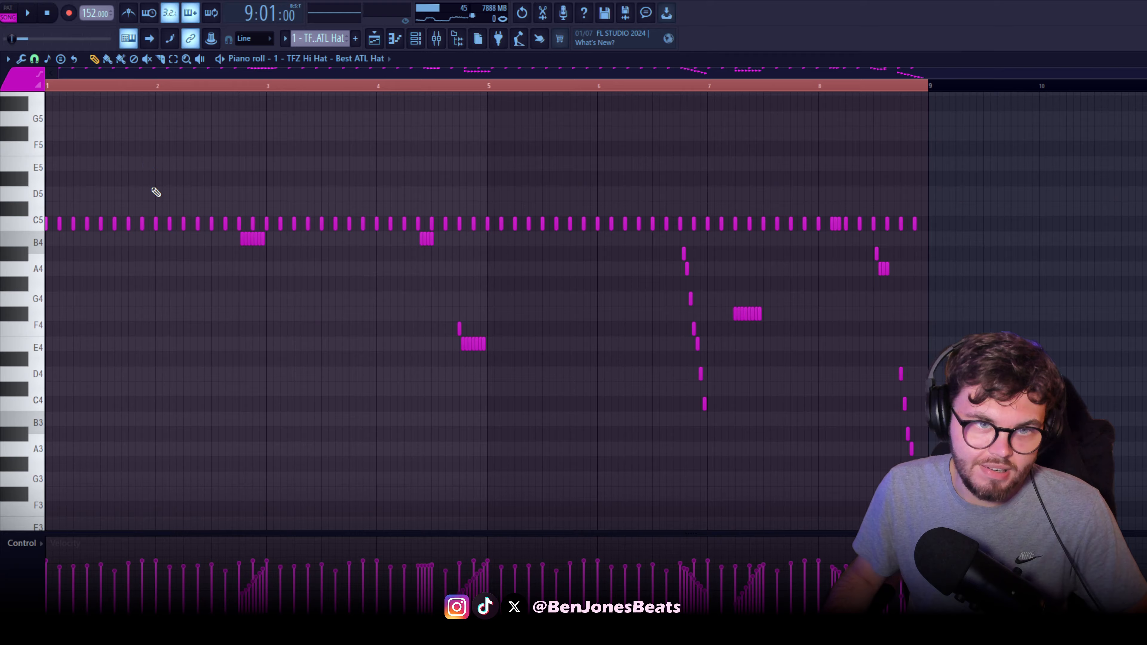
pyautogui.scroll(1, 173, 196)
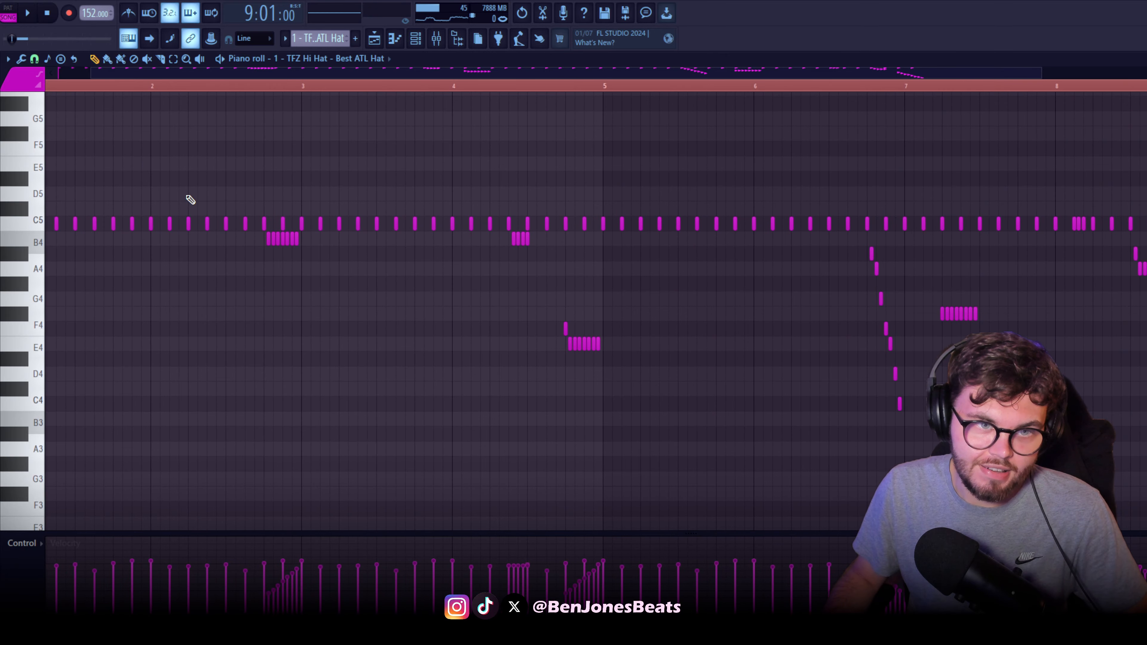
# Show the step-fill options for the TFZ ATL Hat channel in the channel rack, and dismiss them
pyautogui.click(416, 39)
pyautogui.moveTo(723, 157); pyautogui.dragTo(669, 158)
pyautogui.rightClick(591, 319)
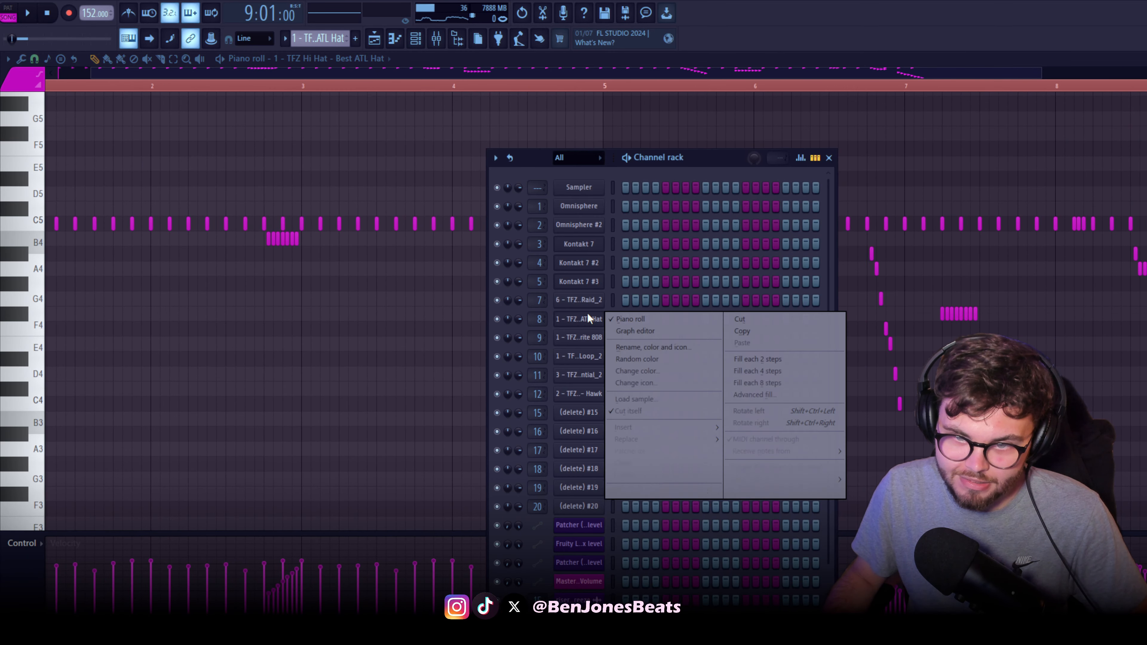
pyautogui.click(302, 379)
# Select the whole row of C5 hi-hat notes and look closely at the roll before bar 3
pyautogui.scroll(-1, 316, 364)
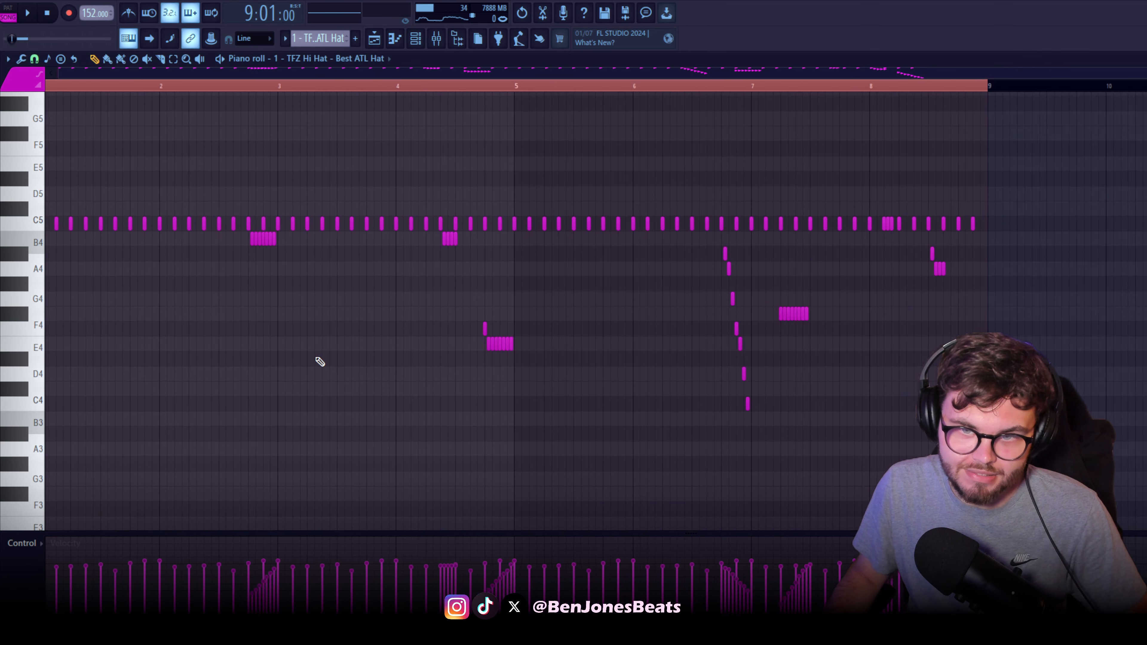
pyautogui.moveTo(966, 209); pyautogui.dragTo(50, 225)
pyautogui.scroll(2, 267, 330)
pyautogui.scroll(4, 270, 333)
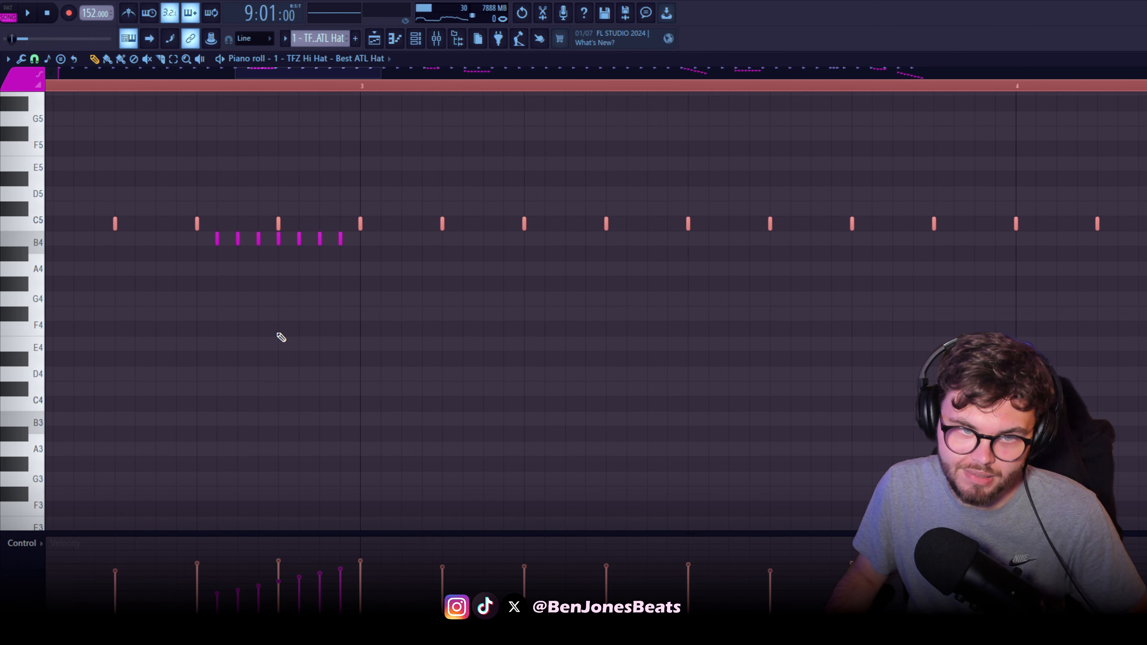
# Set the piano roll snap to 1/2 step and redraw the B4 hi-hat roll leading into bar 3
pyautogui.click(33, 61)
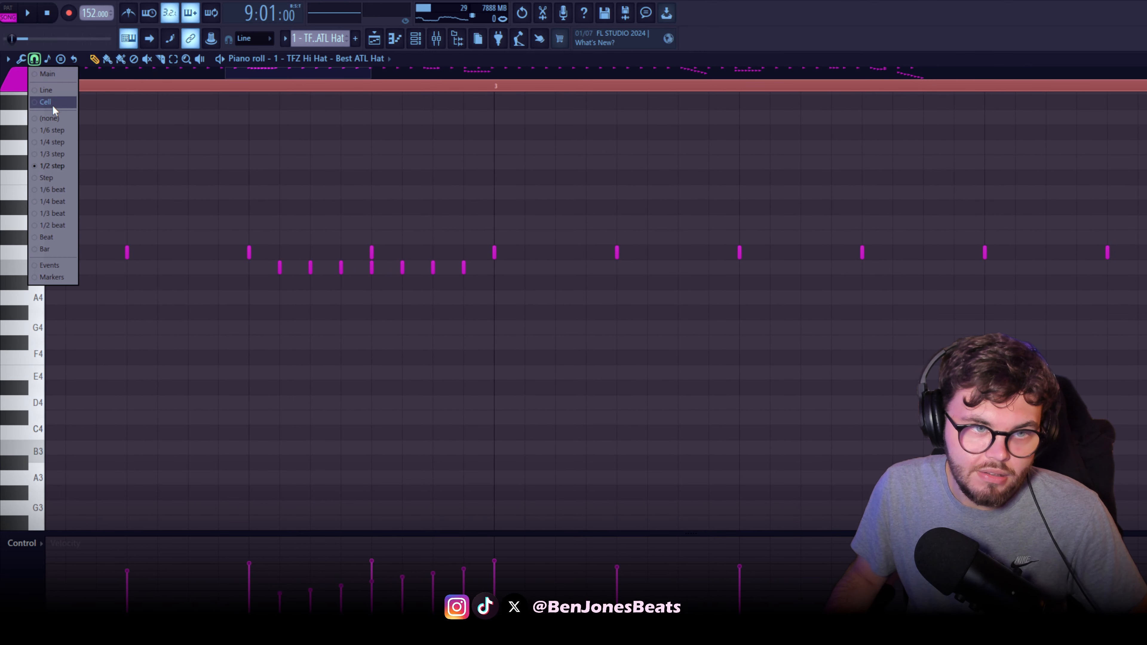
pyautogui.click(60, 166)
pyautogui.scroll(2, 343, 312)
pyautogui.moveTo(339, 291); pyautogui.dragTo(557, 296)
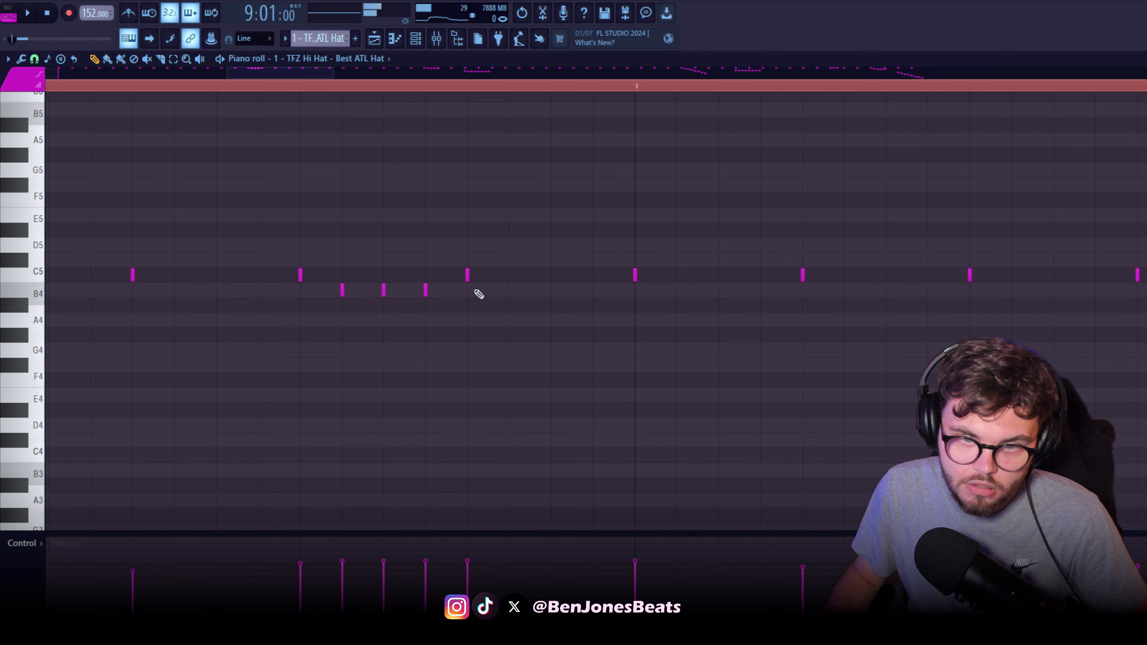
pyautogui.moveTo(607, 282); pyautogui.dragTo(195, 319)
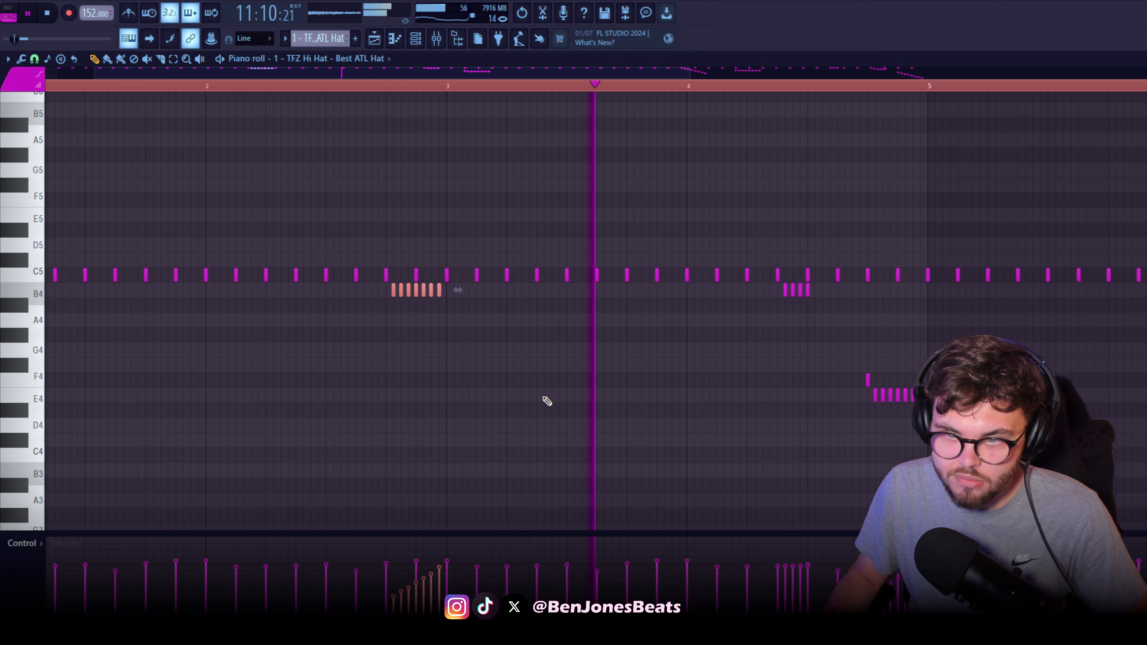
# Stop playback and select the short four-note B4 hi-hat roll in bar 4 to examine it up close
pyautogui.moveTo(588, 391); pyautogui.dragTo(472, 374)
pyautogui.press('space')
pyautogui.scroll(7, 678, 376)
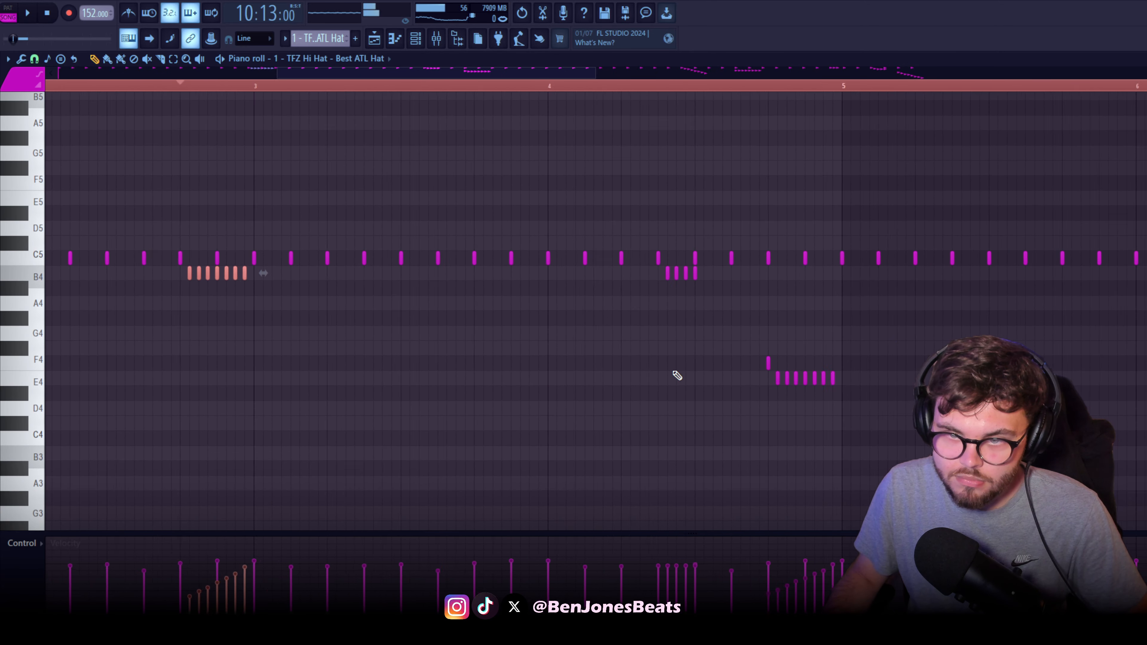
pyautogui.moveTo(707, 351); pyautogui.dragTo(586, 416)
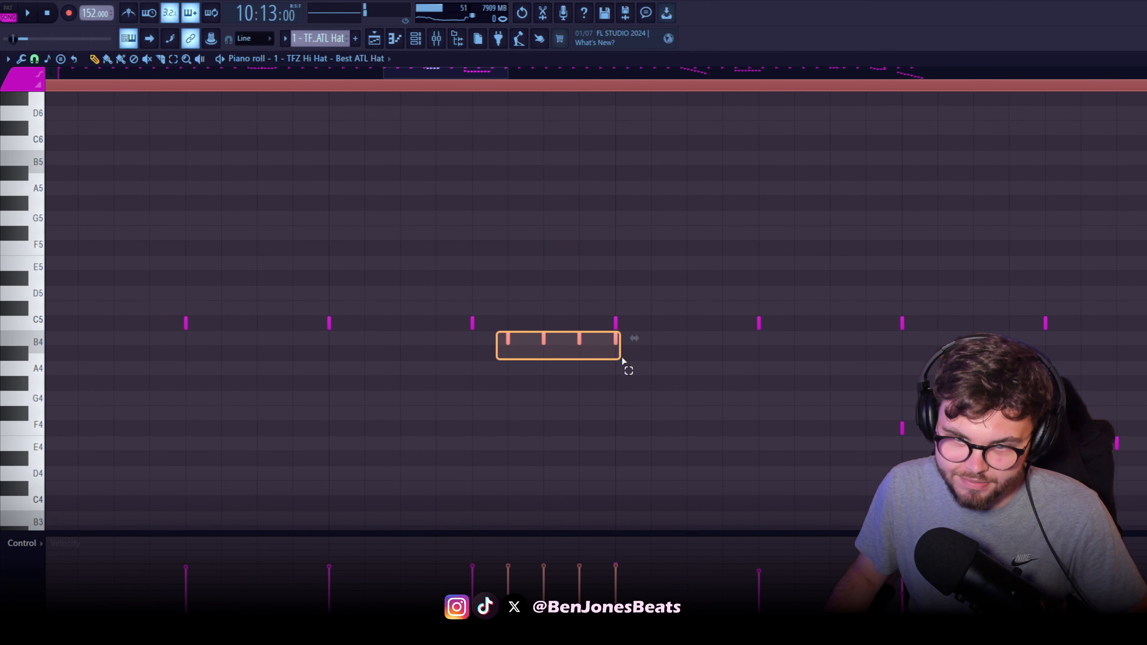
pyautogui.moveTo(622, 361); pyautogui.dragTo(621, 360)
pyautogui.scroll(-6, 574, 352)
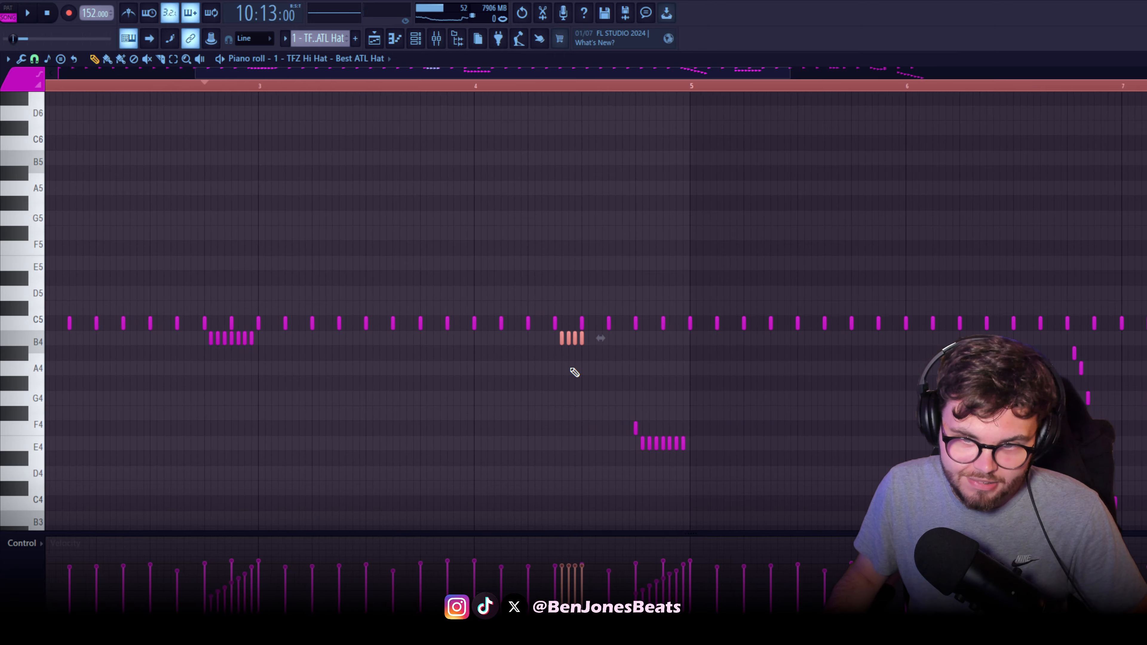
pyautogui.scroll(5, 656, 382)
# Play bar 4 of the hi-hat pattern and compare its F4 and E4 roll with the earlier rolls
pyautogui.press('space')
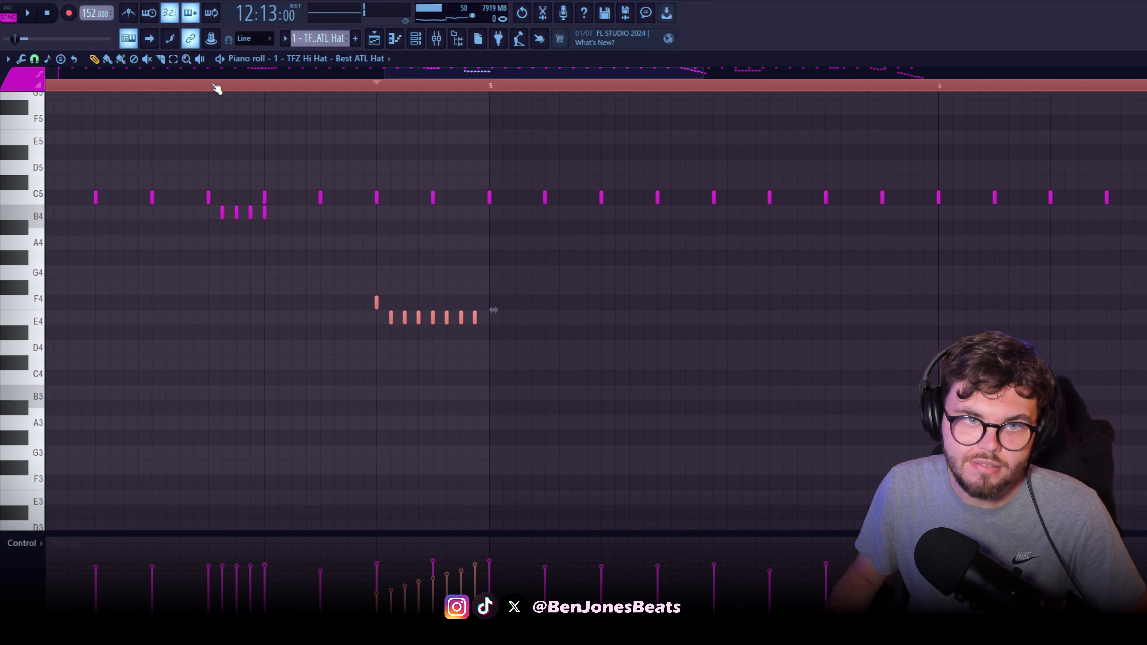
pyautogui.click(158, 87)
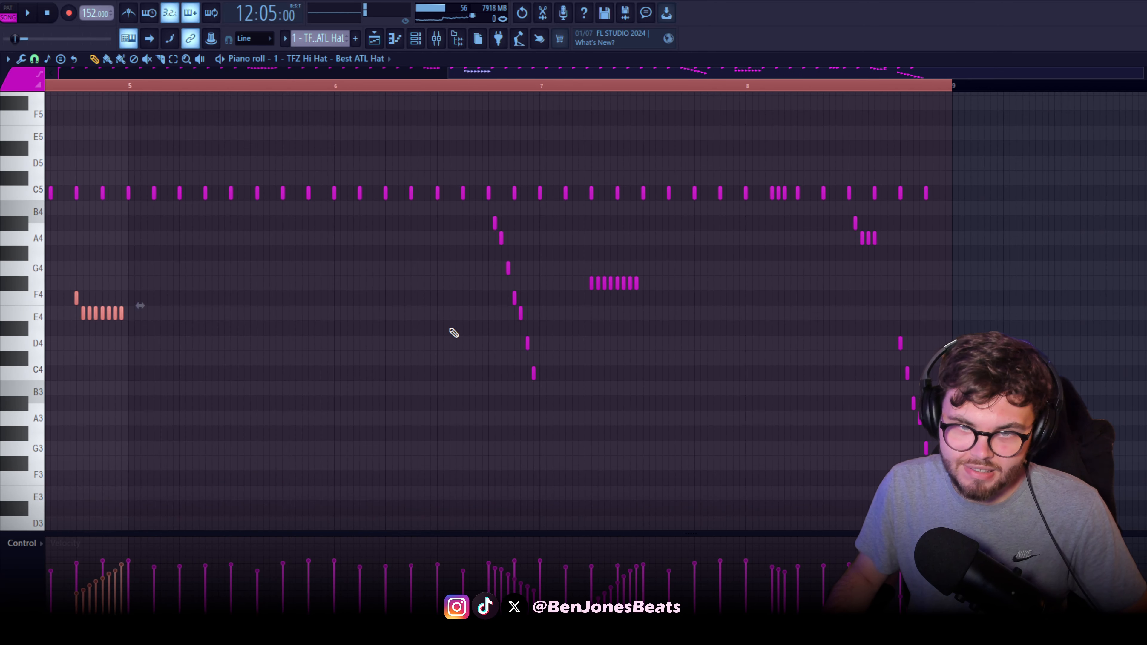
pyautogui.scroll(-3, 453, 333)
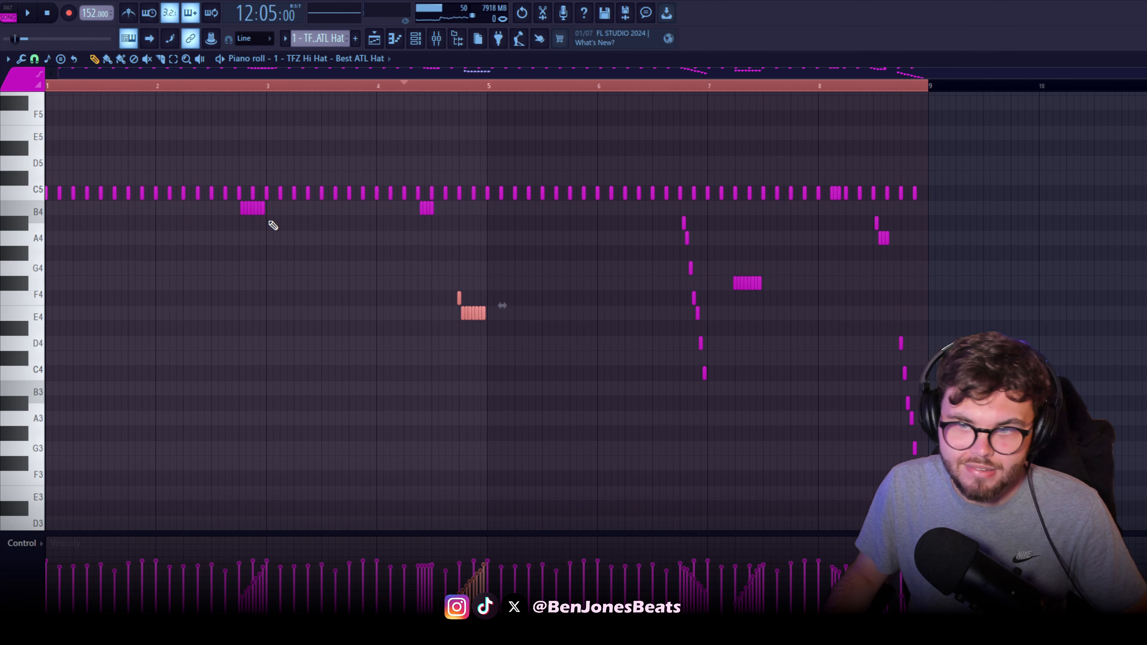
pyautogui.scroll(2, 258, 206)
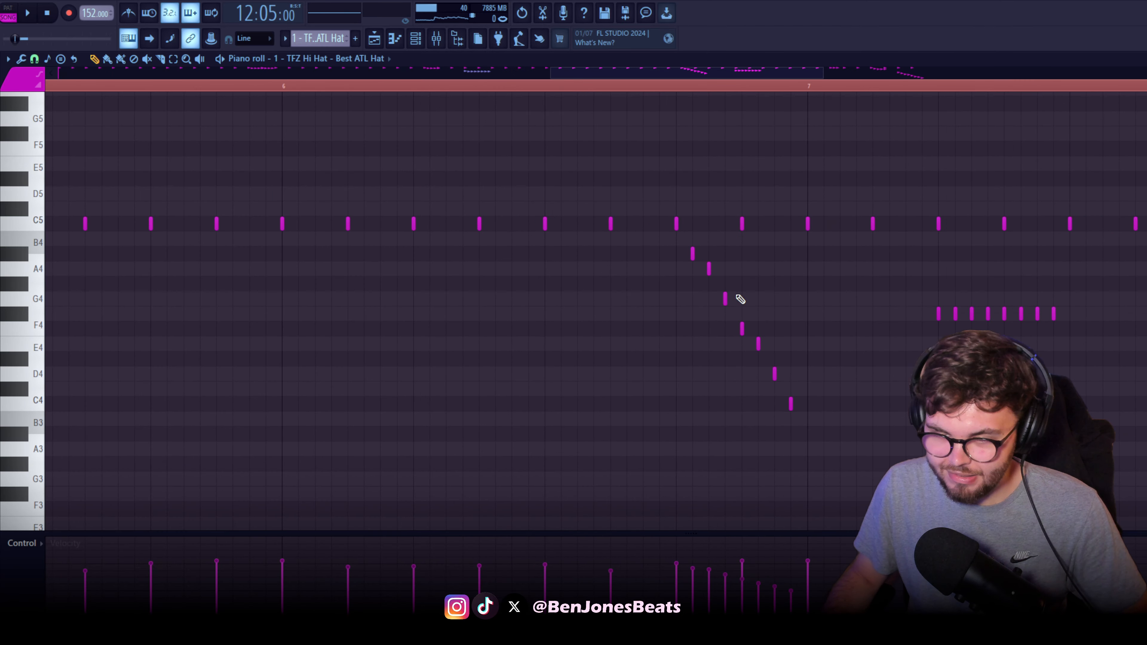
# Examine the descending hi-hat roll leading into bar 7 up close and play it
pyautogui.moveTo(740, 299); pyautogui.dragTo(597, 220)
pyautogui.scroll(2, 535, 247)
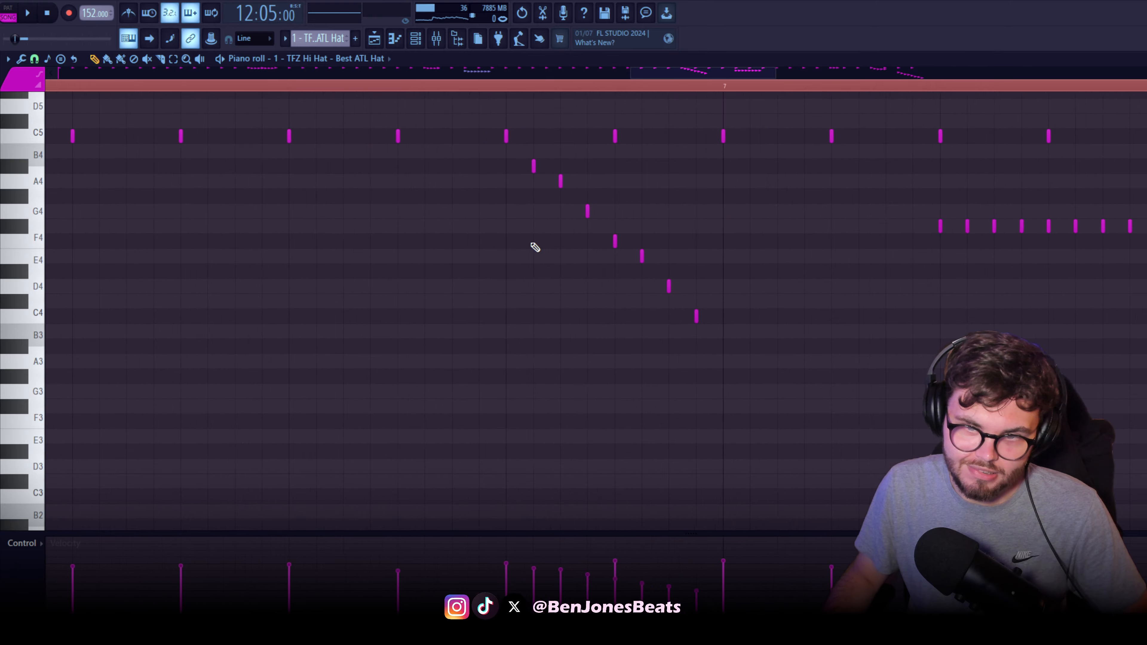
pyautogui.moveTo(563, 185); pyautogui.dragTo(461, 279)
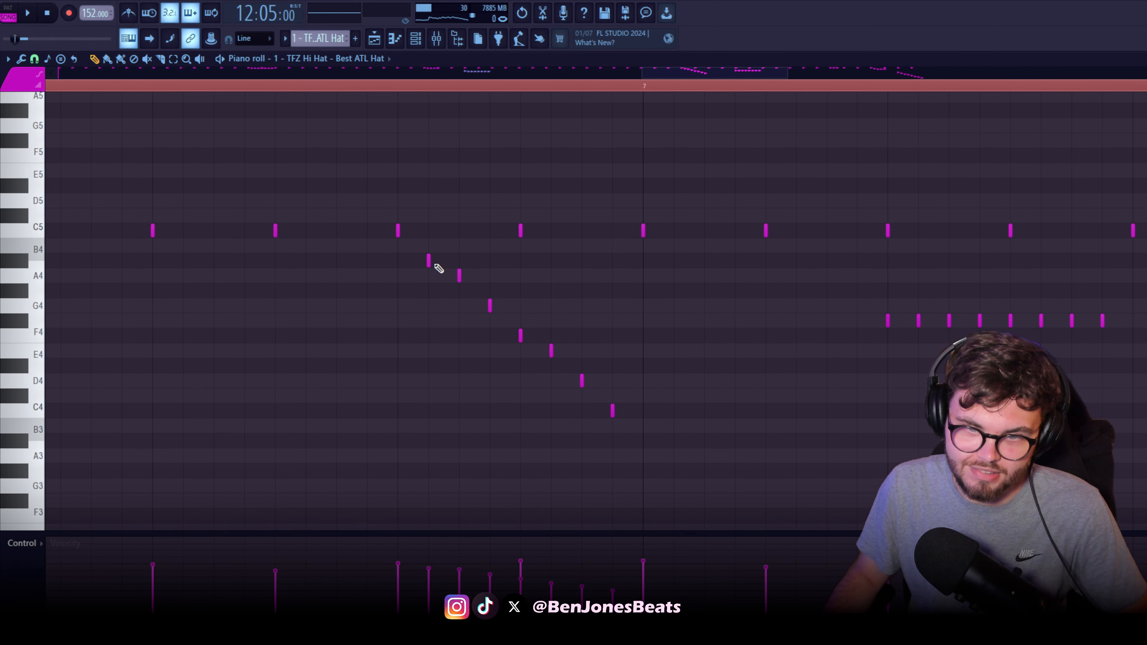
pyautogui.click(398, 85)
pyautogui.press('space')
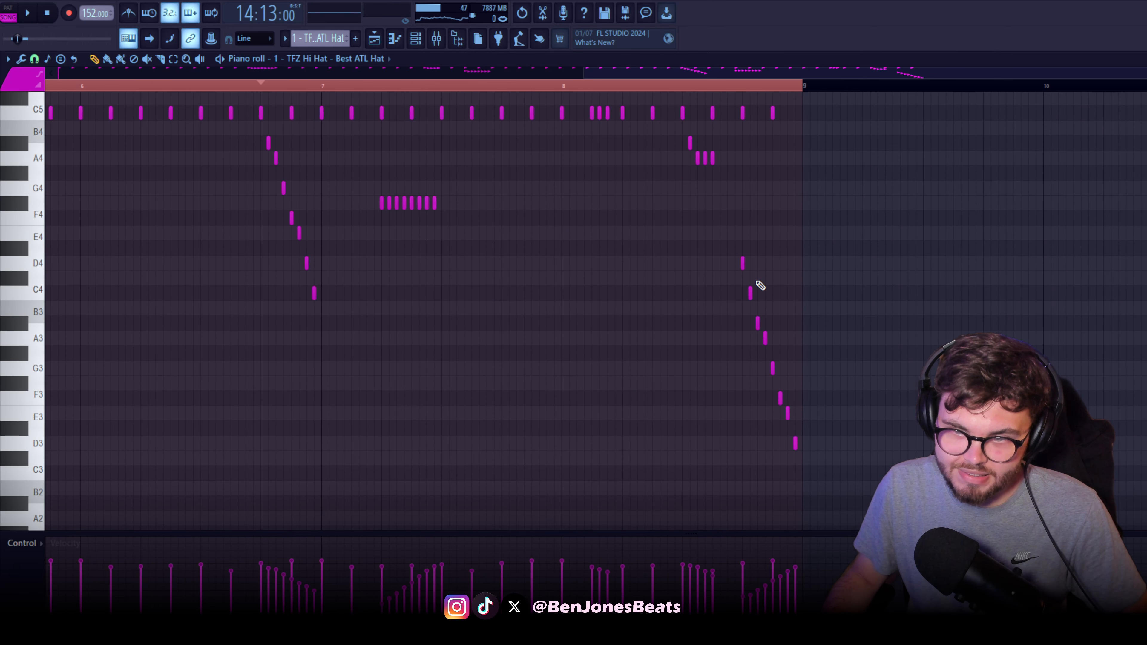
# Play bar 8 of the hi-hat pattern and examine its closing roll descending from D4 to D3
pyautogui.scroll(3, 758, 283)
pyautogui.moveTo(721, 197); pyautogui.dragTo(520, 160)
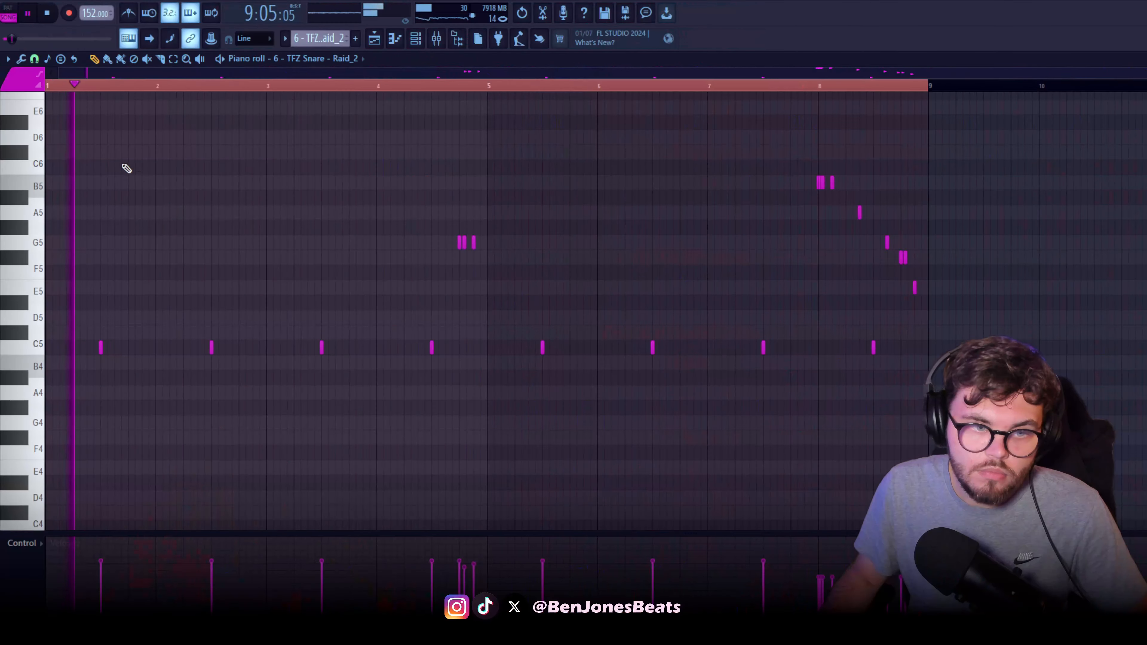
pyautogui.scroll(2, 329, 282)
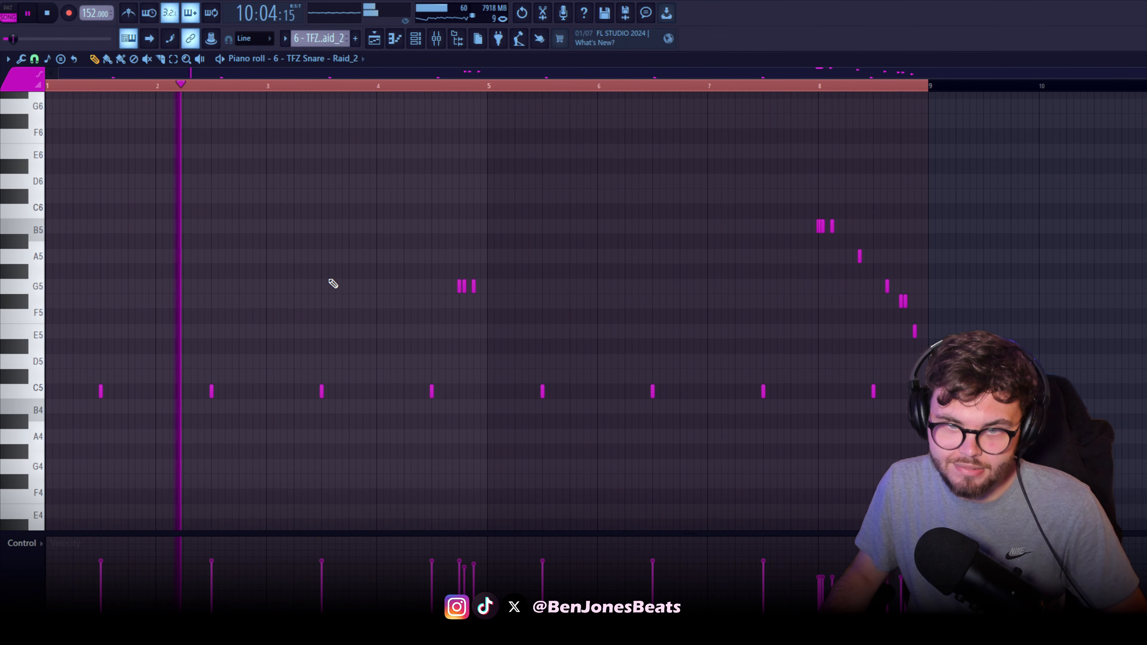
# Play the TFZ Snare pattern through bar 8, following its C5 hits and its higher-pitched rolls
pyautogui.scroll(3, 412, 315)
pyautogui.moveTo(552, 323); pyautogui.dragTo(320, 306)
pyautogui.moveTo(422, 305); pyautogui.dragTo(321, 298)
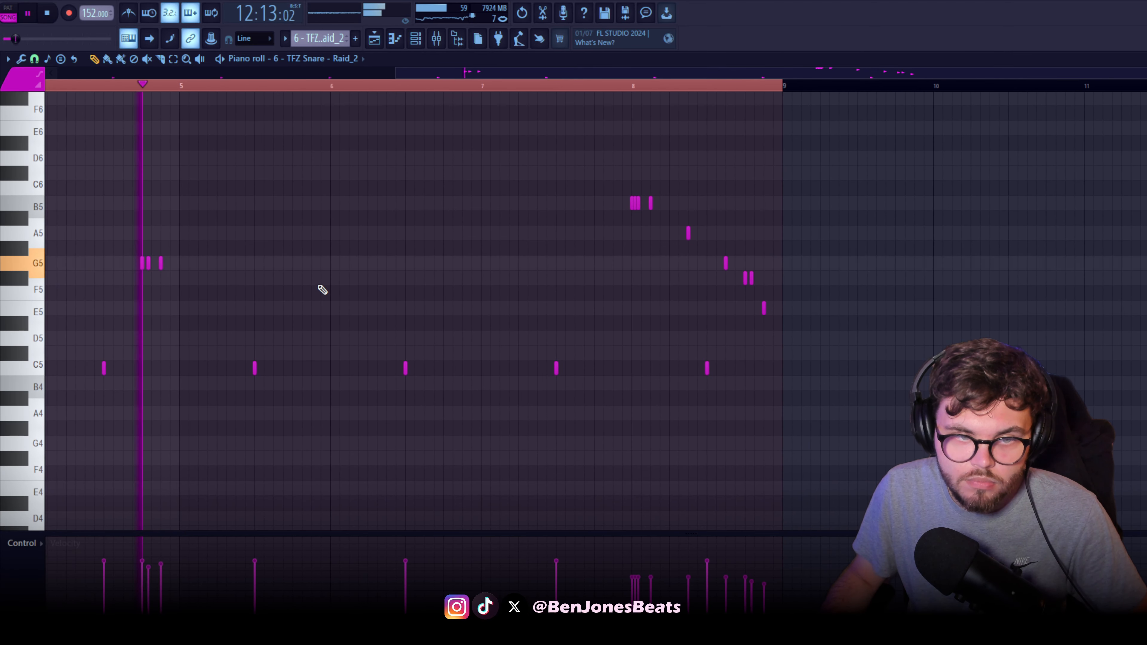
pyautogui.moveTo(422, 291); pyautogui.dragTo(262, 294)
pyautogui.moveTo(367, 290); pyautogui.dragTo(330, 292)
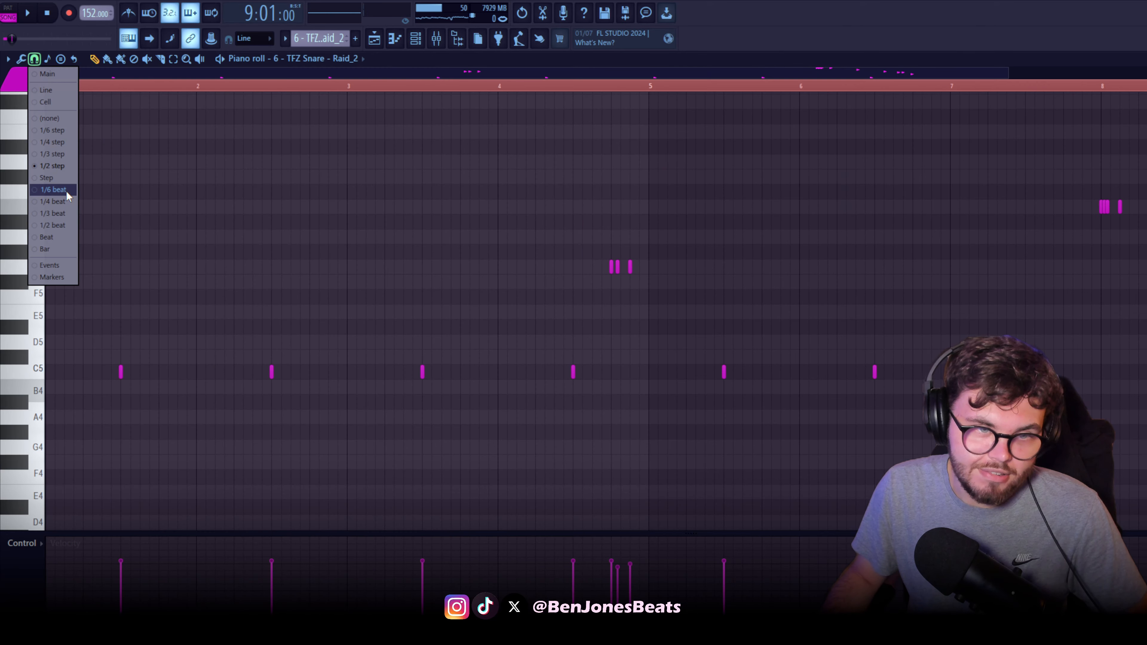
pyautogui.click(66, 191)
# Choose a piano roll snap value and redraw the three G5 snare notes leading into bar 5
pyautogui.scroll(2, 121, 344)
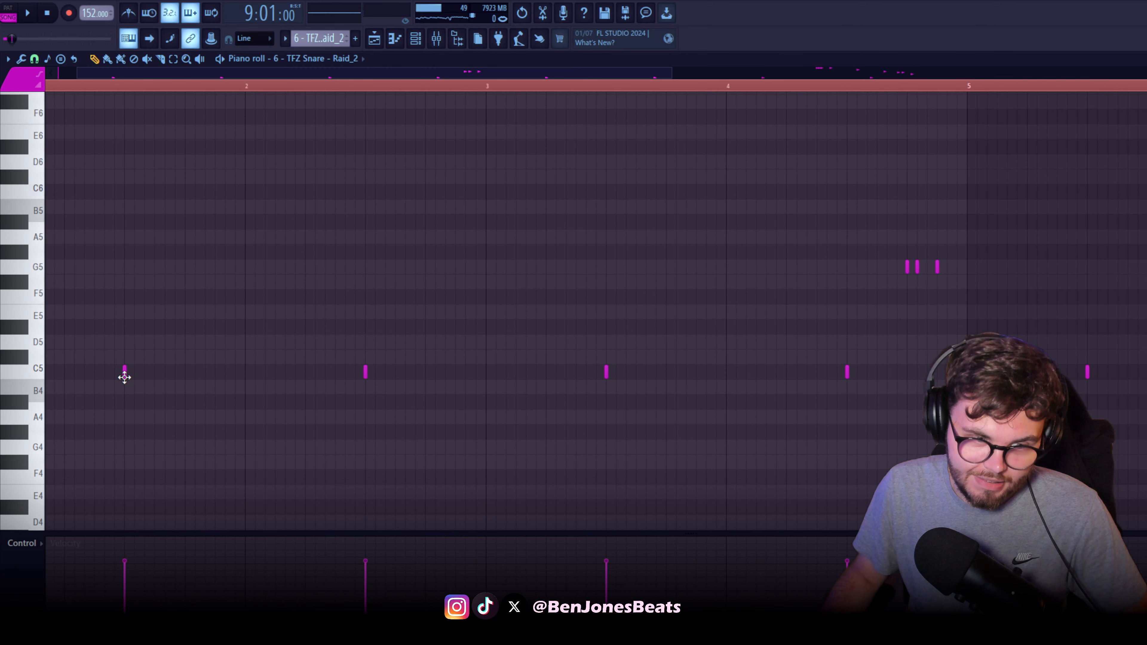
pyautogui.moveTo(614, 380); pyautogui.dragTo(132, 407)
pyautogui.scroll(3, 424, 325)
pyautogui.click(36, 60)
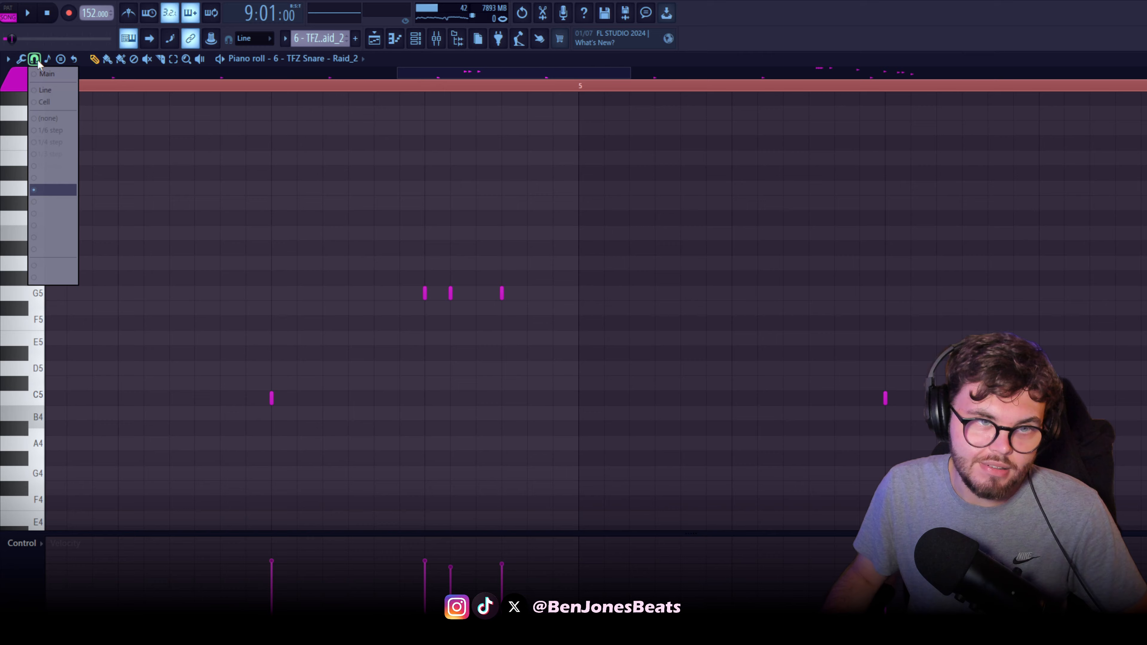
pyautogui.click(58, 190)
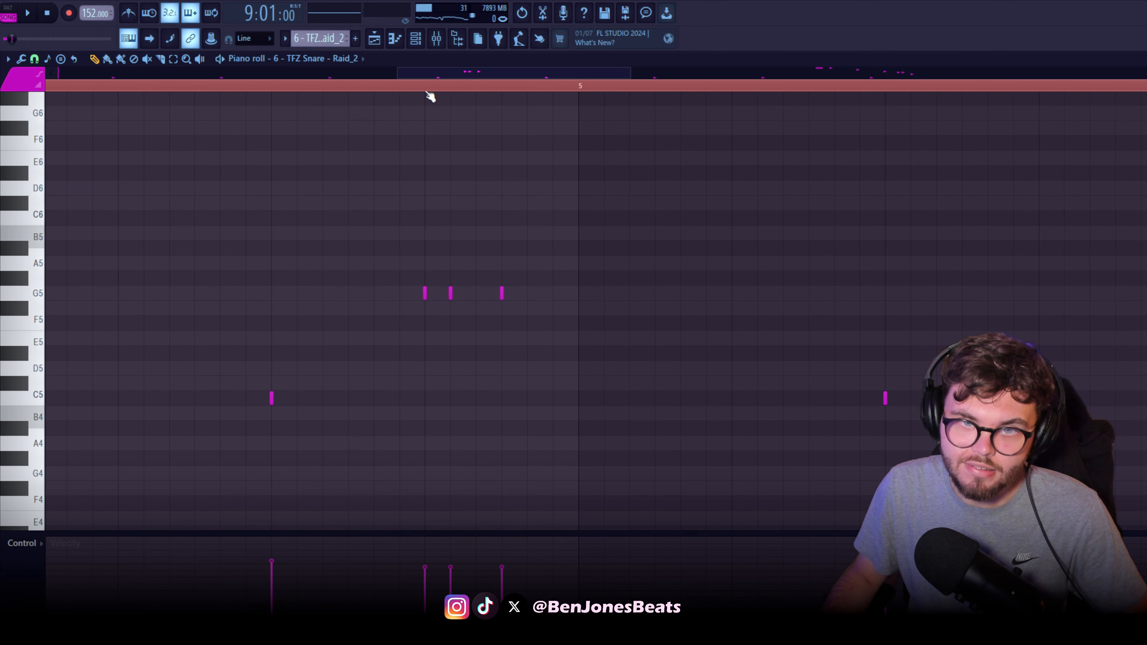
# Play the redrawn G5 snare roll and vary its three note velocities, making the middle one the softest
pyautogui.press('space')
pyautogui.scroll(-3, 584, 261)
pyautogui.scroll(-1, 603, 289)
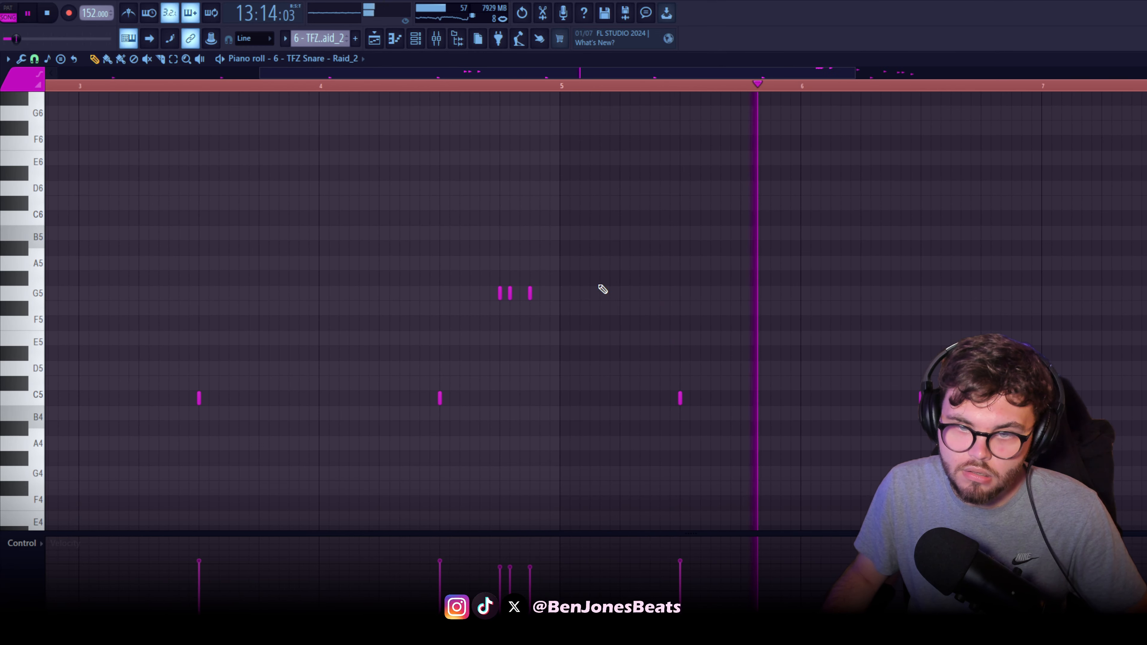
pyautogui.press('space')
pyautogui.scroll(3, 519, 299)
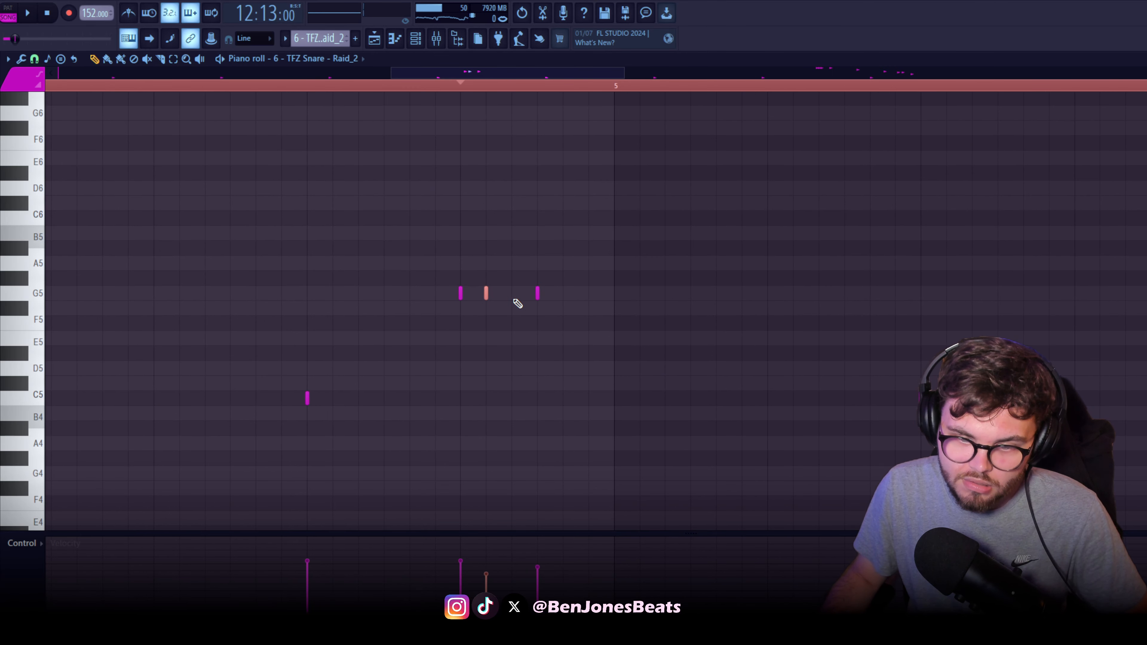
# Play the snare pattern on through bar 8 and examine its descending roll starting on B5
pyautogui.press('space')
pyautogui.scroll(-3, 405, 292)
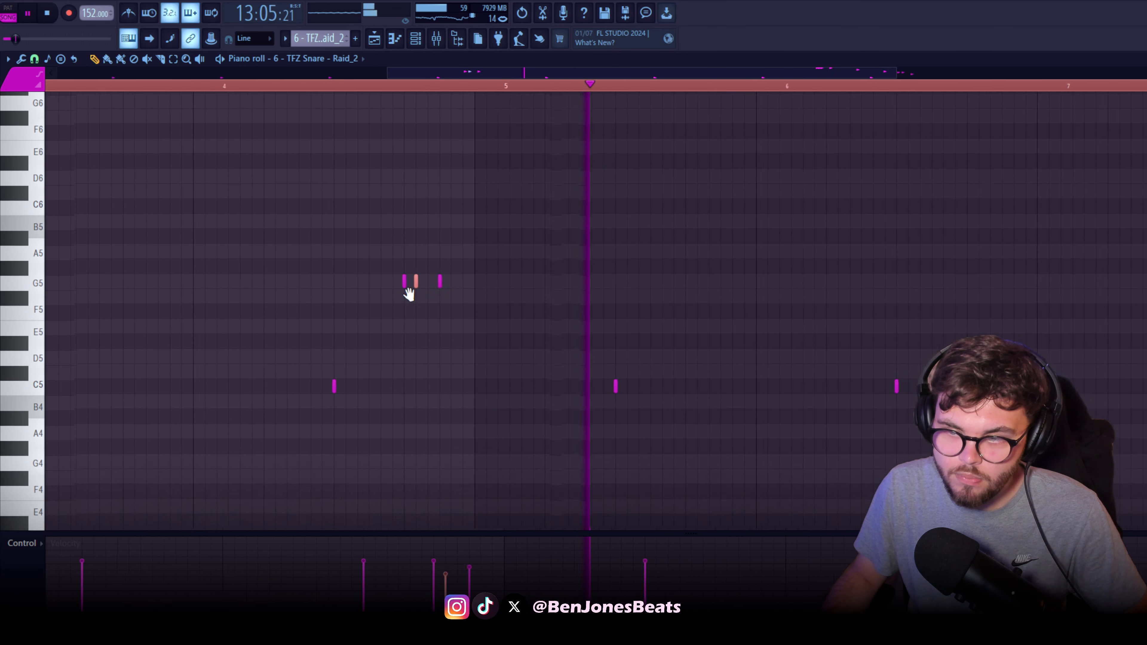
pyautogui.scroll(4, 508, 318)
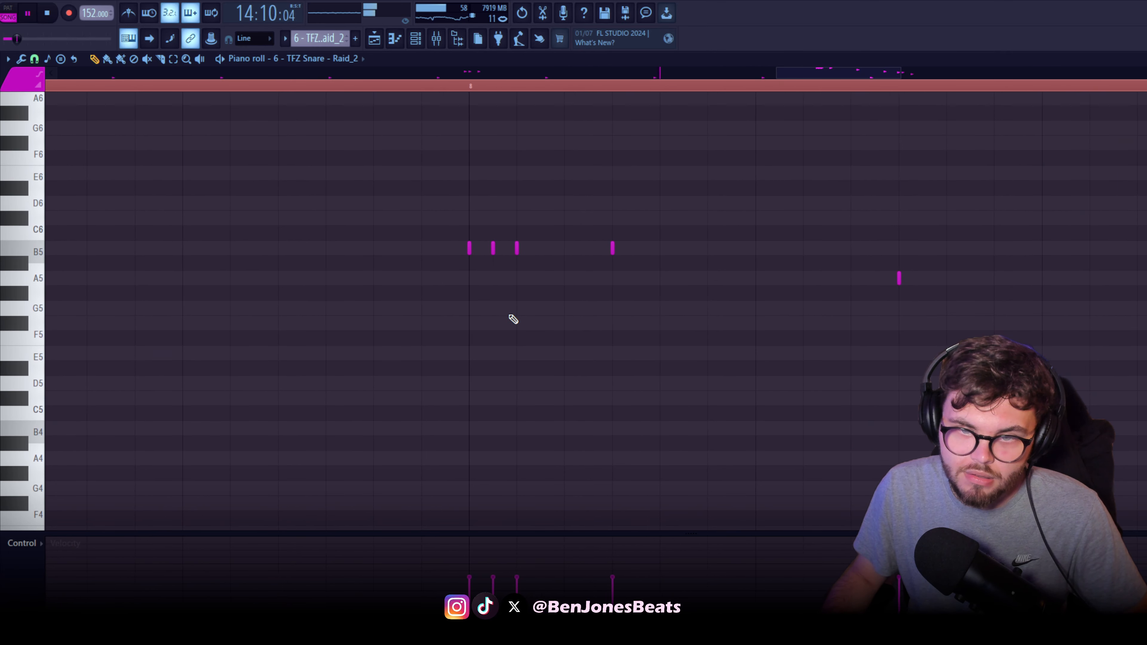
pyautogui.scroll(-3, 698, 292)
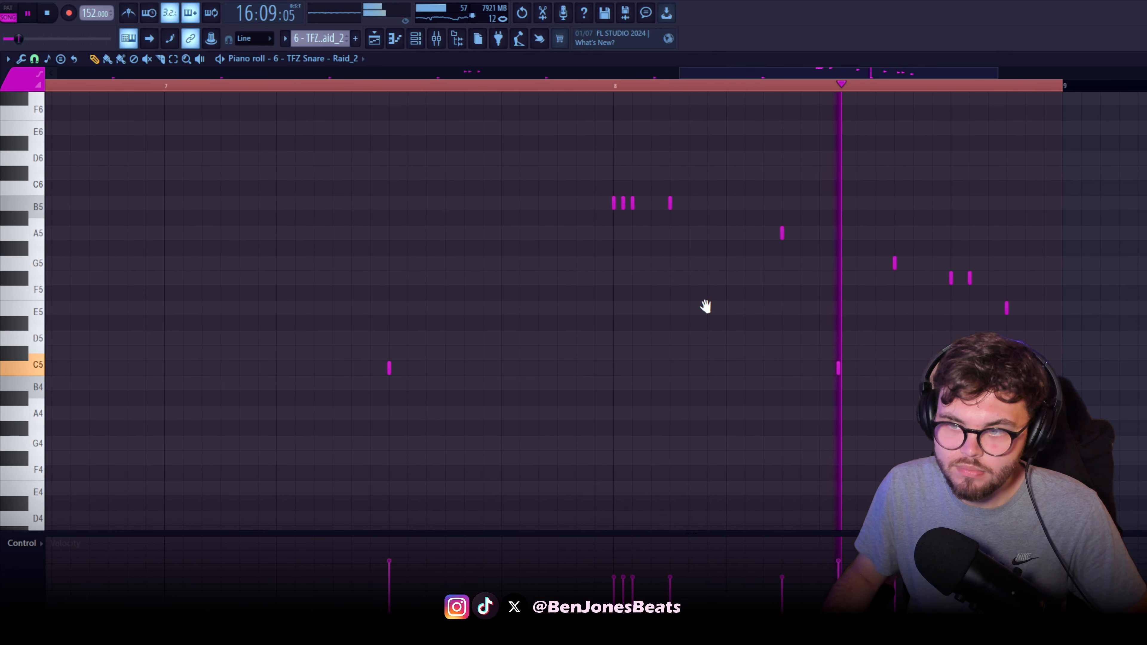
pyautogui.press('space')
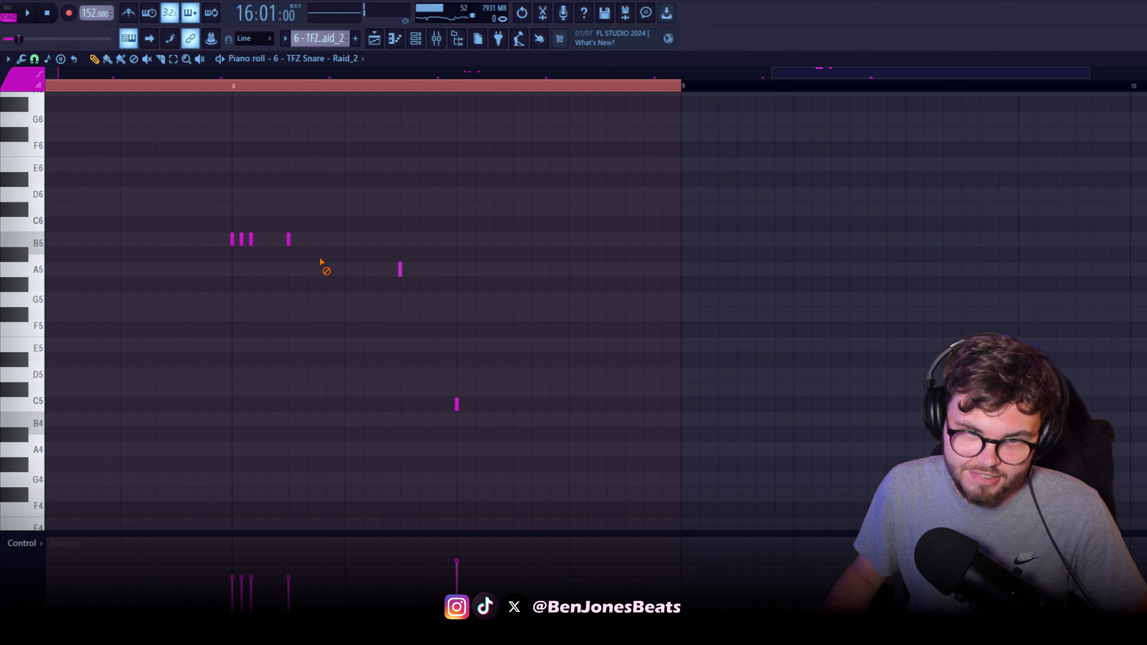
# Delete the pitched snare notes in bar 8, set the snap to 1/3 step and draw three B5 notes at the bar's start
pyautogui.rightClick(289, 240)
pyautogui.click(34, 59)
pyautogui.click(60, 166)
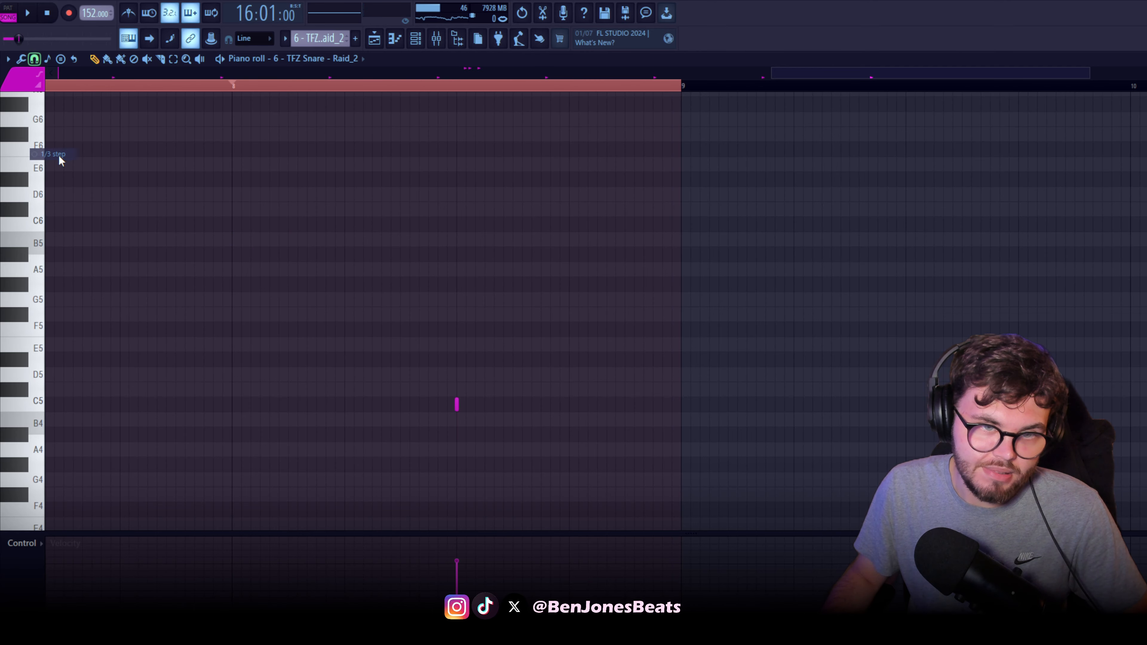
pyautogui.scroll(2, 239, 298)
pyautogui.click(232, 254)
pyautogui.scroll(2, 249, 245)
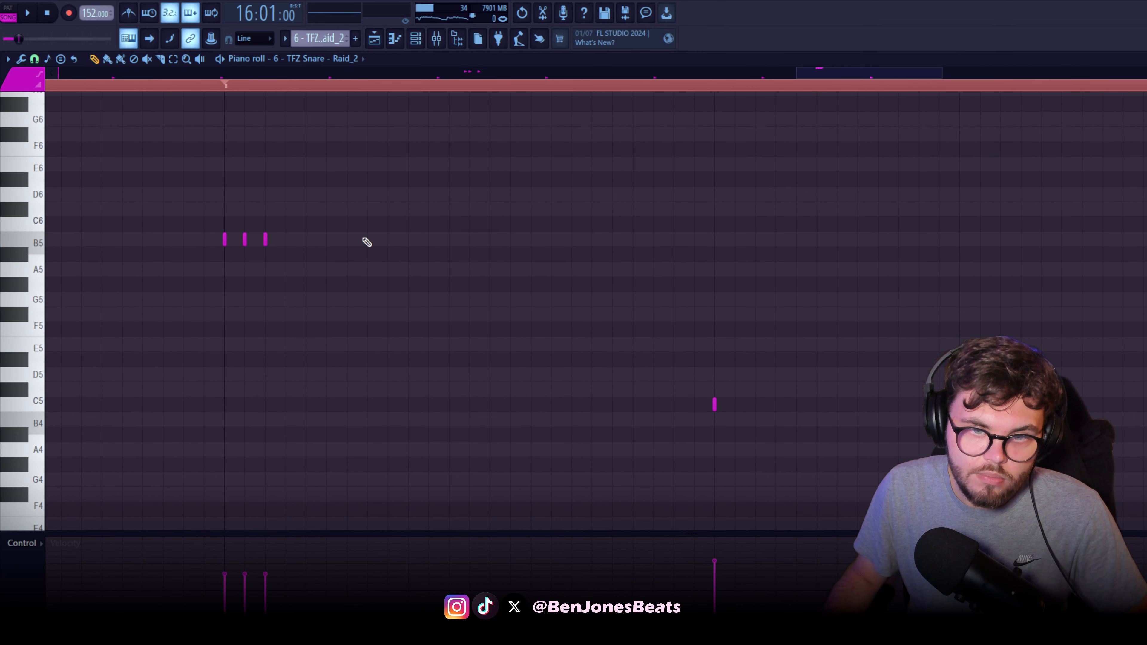
# Continue the bar 8 snare roll with a fourth B5, one A5, one G5, three F#5 and one E5 note, playing it back
pyautogui.press('space')
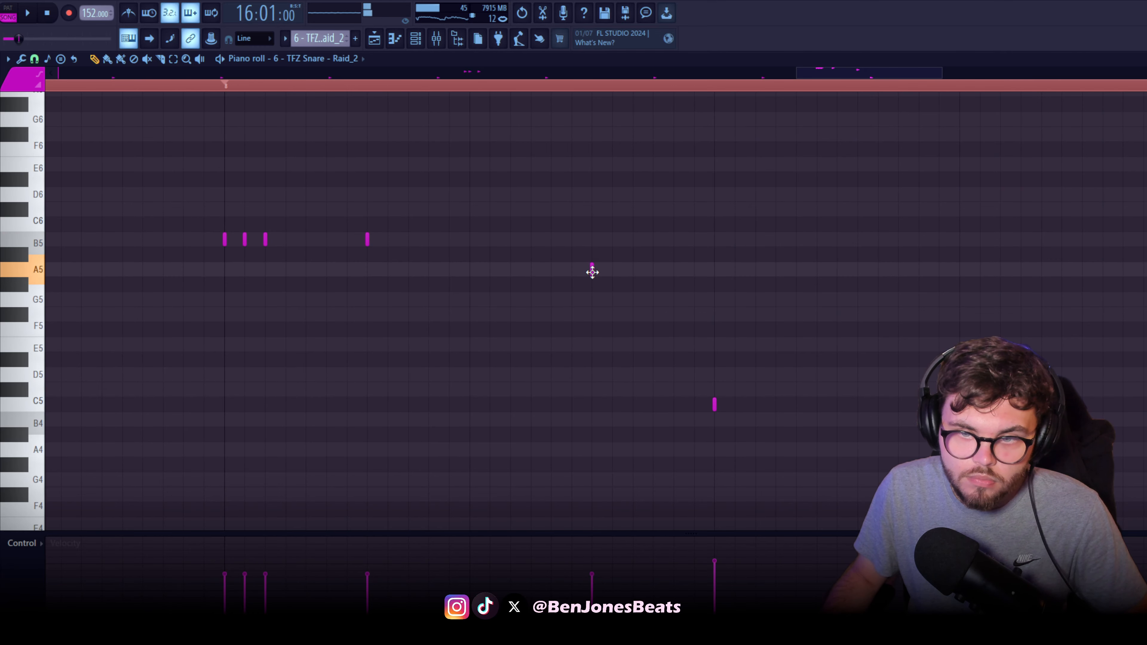
pyautogui.press('space')
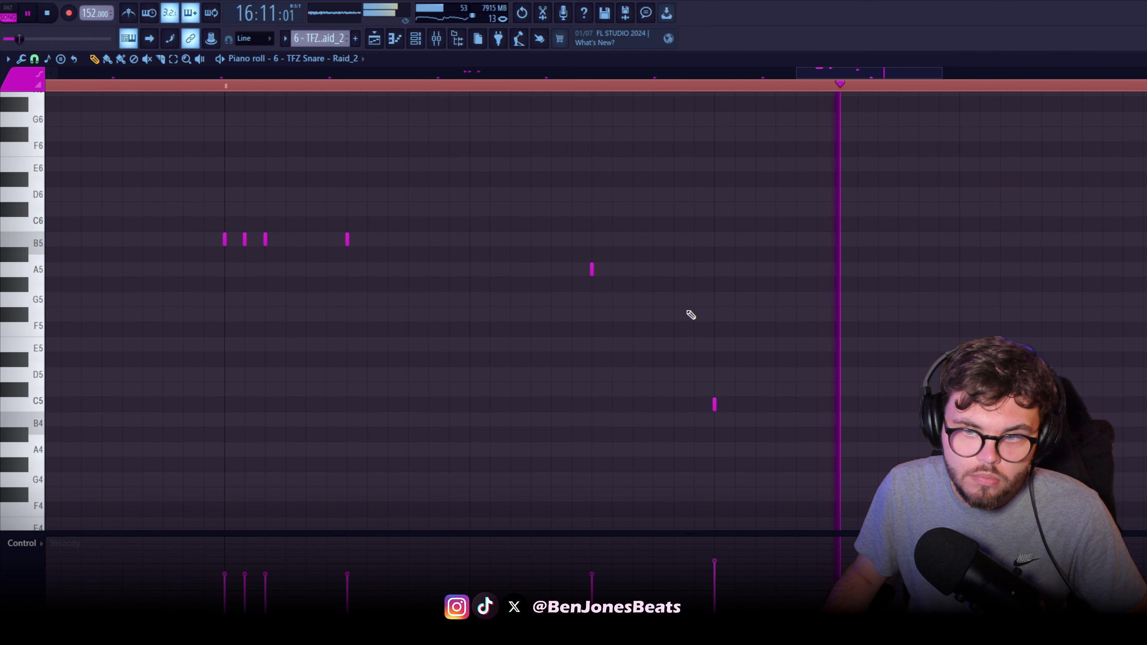
pyautogui.press('space')
pyautogui.moveTo(722, 317); pyautogui.dragTo(377, 287)
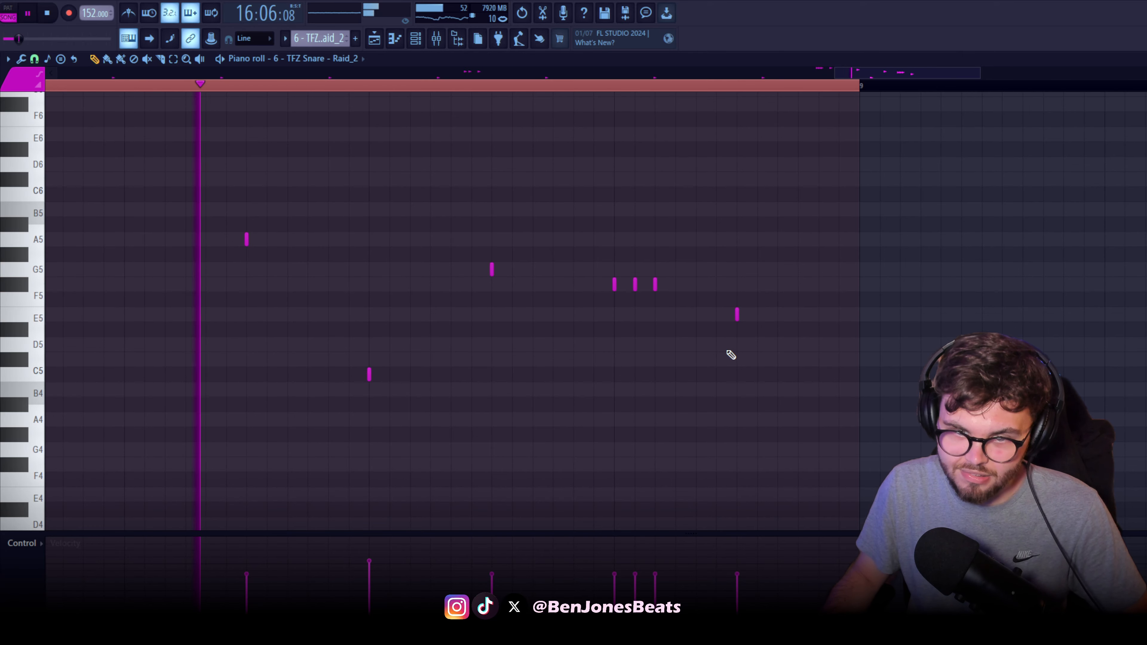
# Show note panning in the control lane, then pan the B5 snare notes left and the A5 note fully right
pyautogui.click(23, 544)
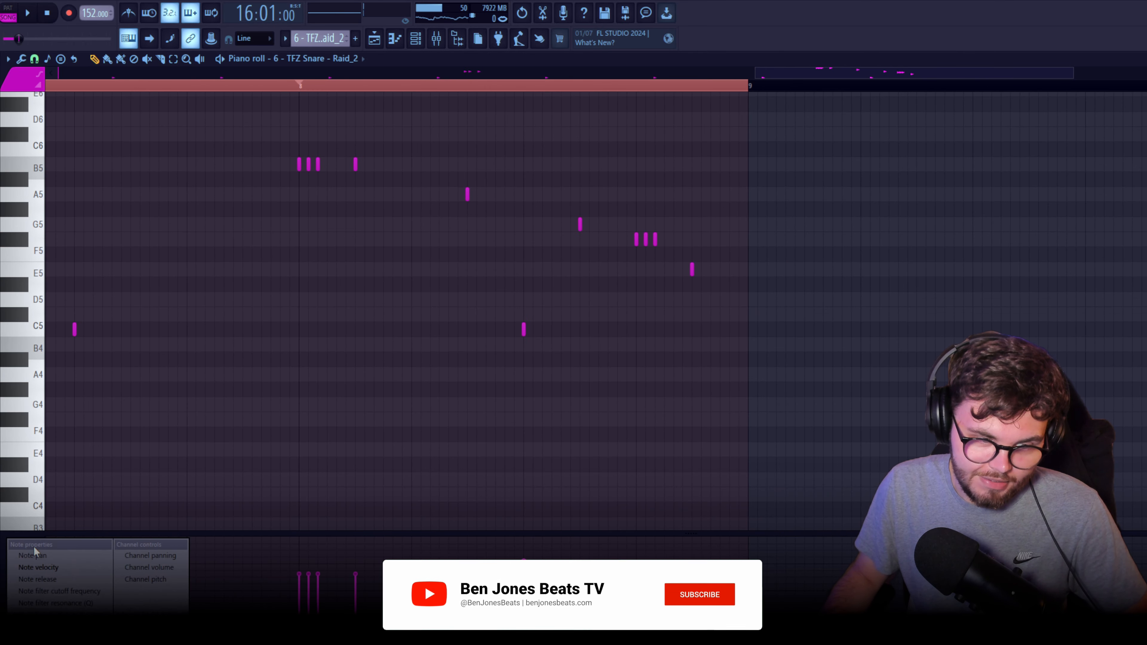
pyautogui.click(55, 559)
pyautogui.scroll(5, 286, 382)
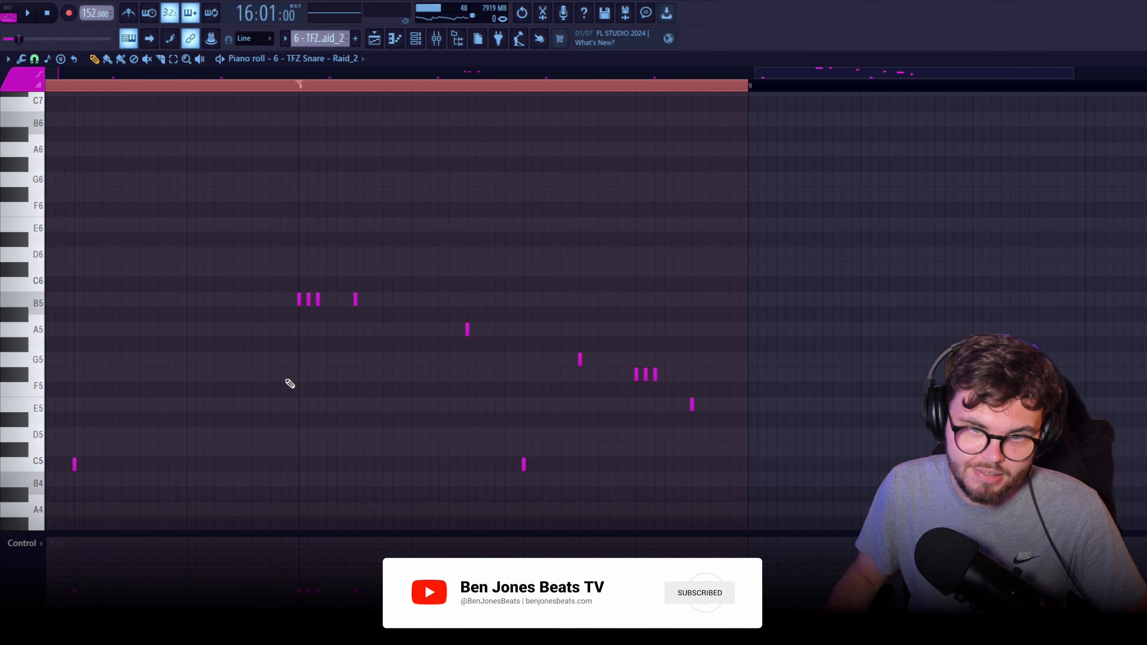
pyautogui.moveTo(245, 279); pyautogui.dragTo(411, 322)
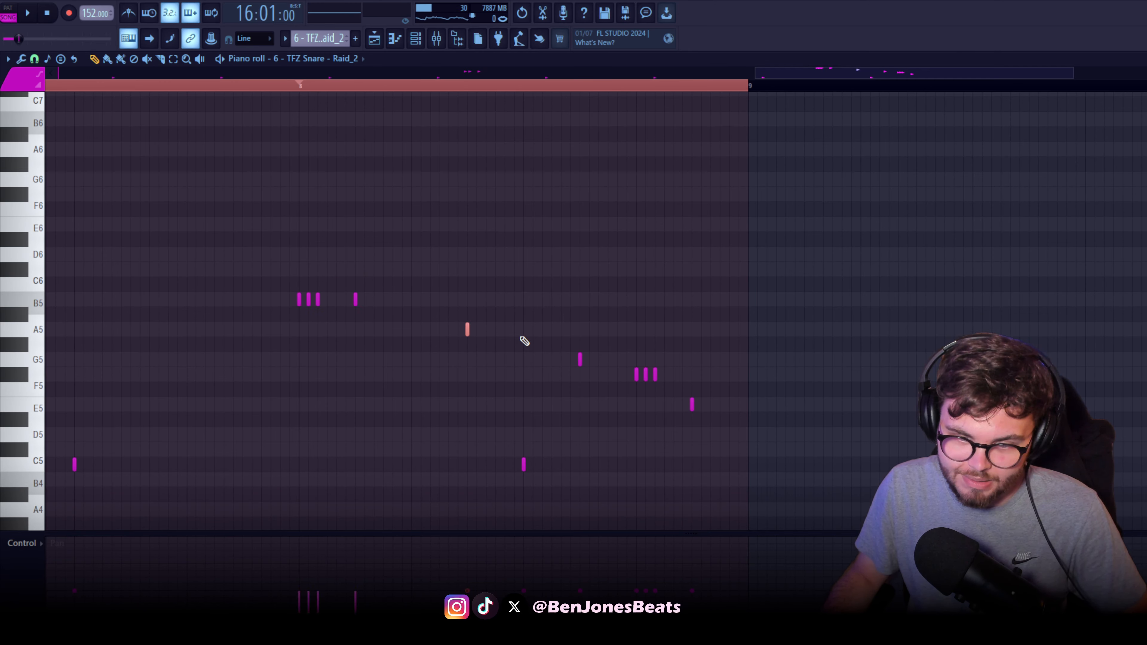
pyautogui.moveTo(475, 427); pyautogui.dragTo(581, 487)
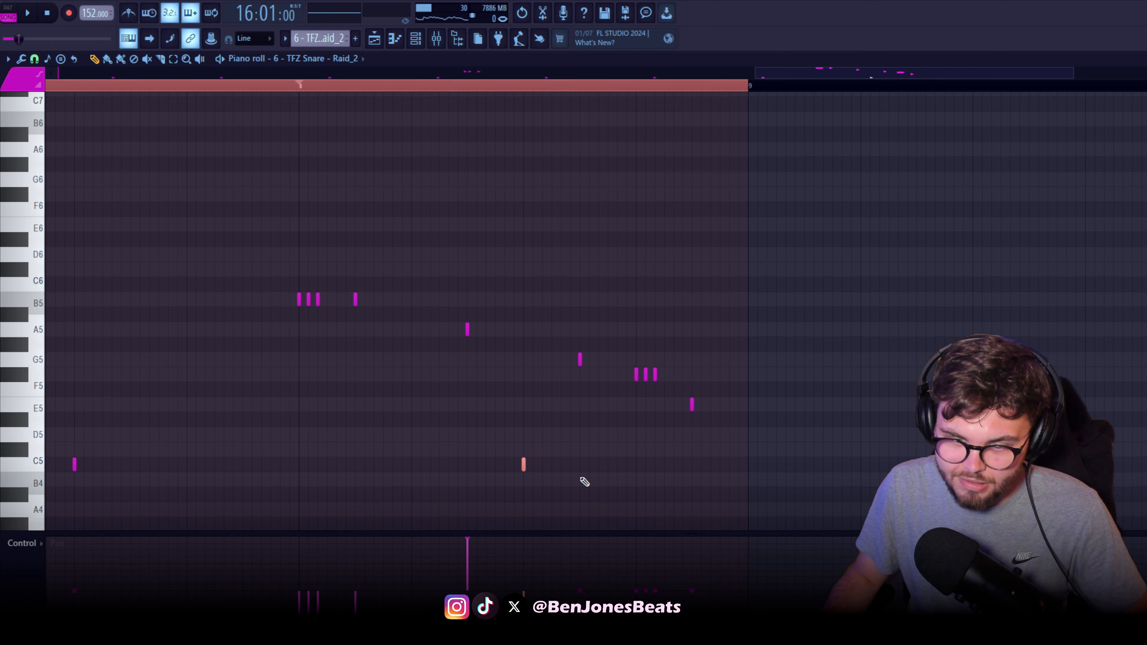
# Pan the G5 and E5 snare notes fully right and the three F#5 notes left, and play the roll from bar 8
pyautogui.moveTo(553, 321); pyautogui.dragTo(611, 382)
pyautogui.scroll(4, 609, 398)
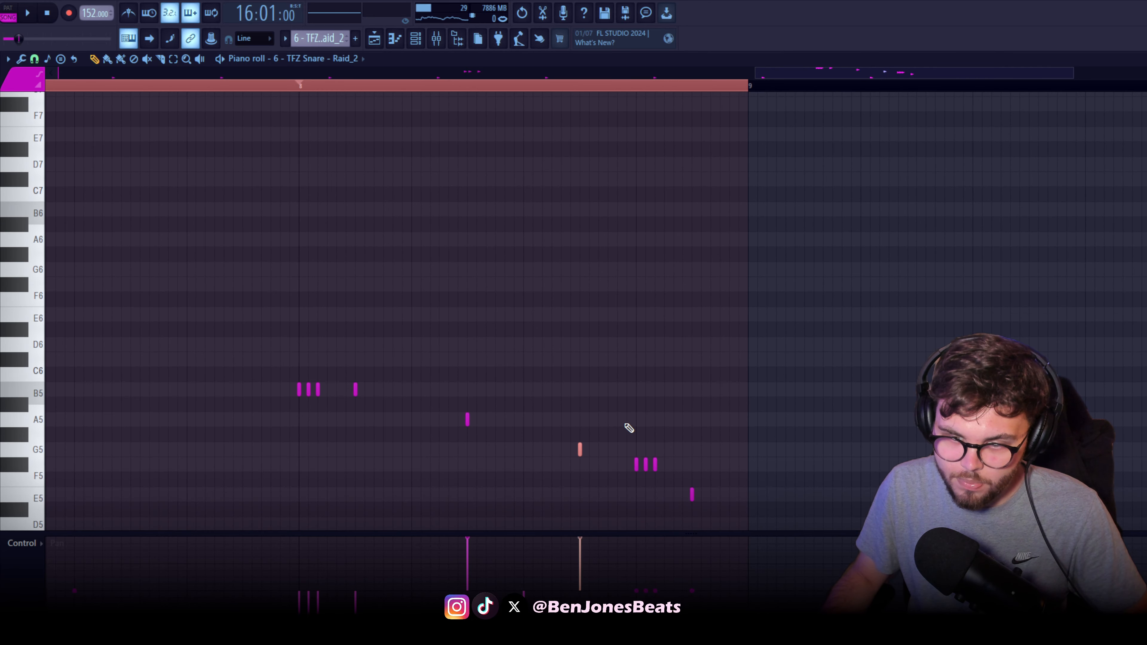
pyautogui.scroll(-6, 621, 429)
pyautogui.scroll(2, 608, 350)
pyautogui.moveTo(619, 326); pyautogui.dragTo(639, 331)
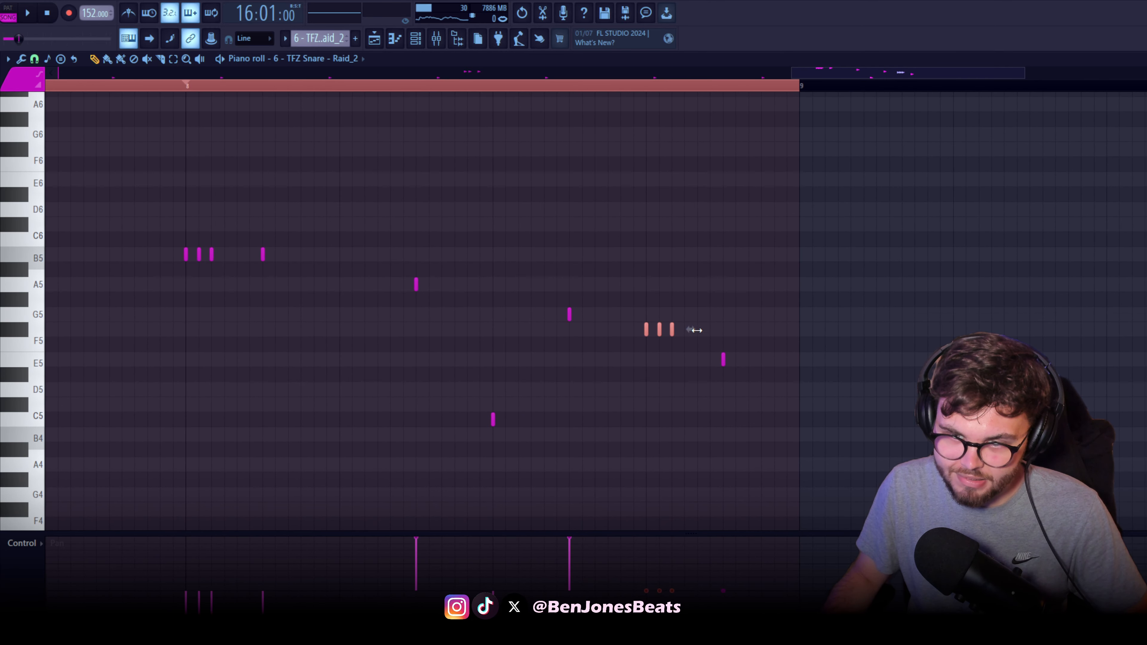
pyautogui.click(195, 88)
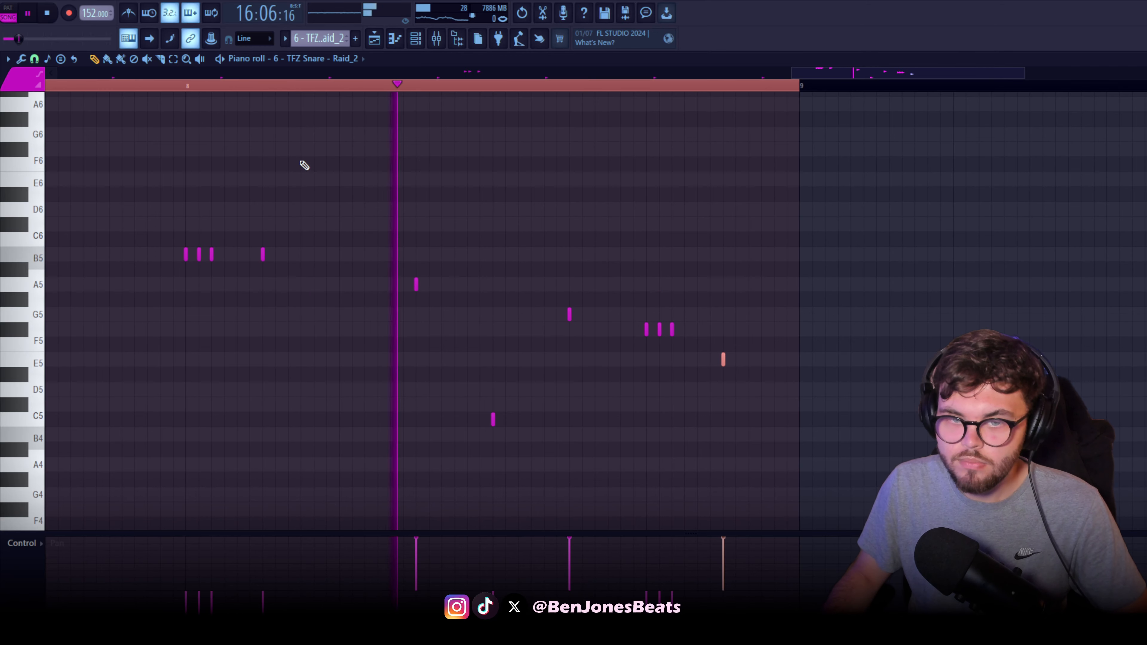
# Return the control lane to note velocity and select all the pitched snare notes in bar 8
pyautogui.scroll(-2, 389, 287)
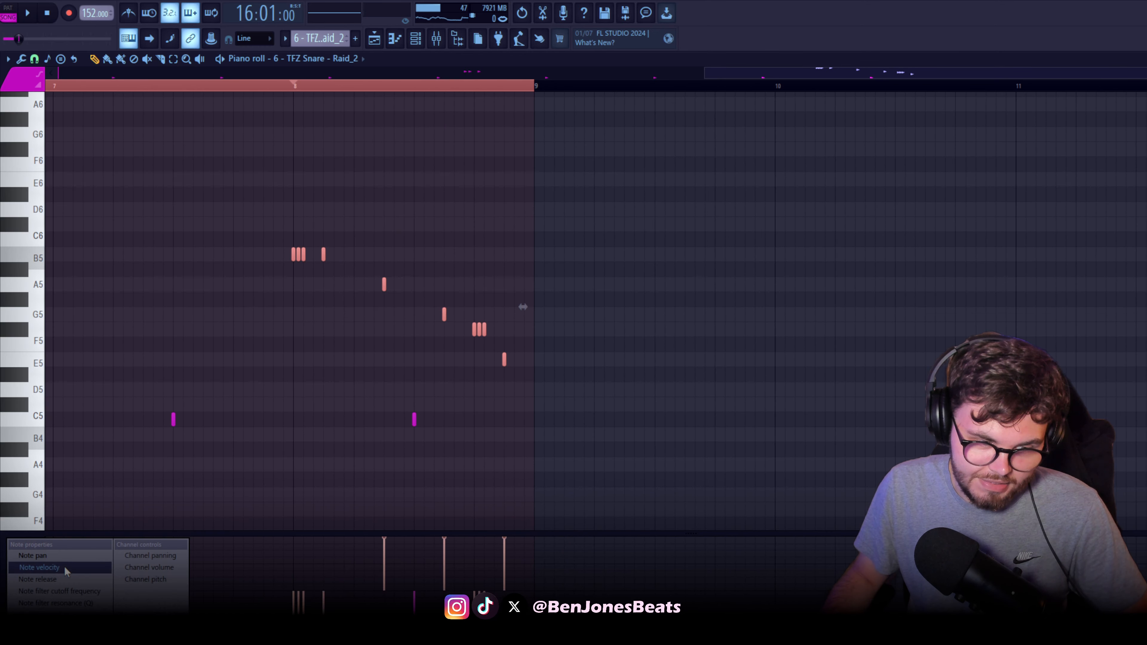
pyautogui.click(66, 570)
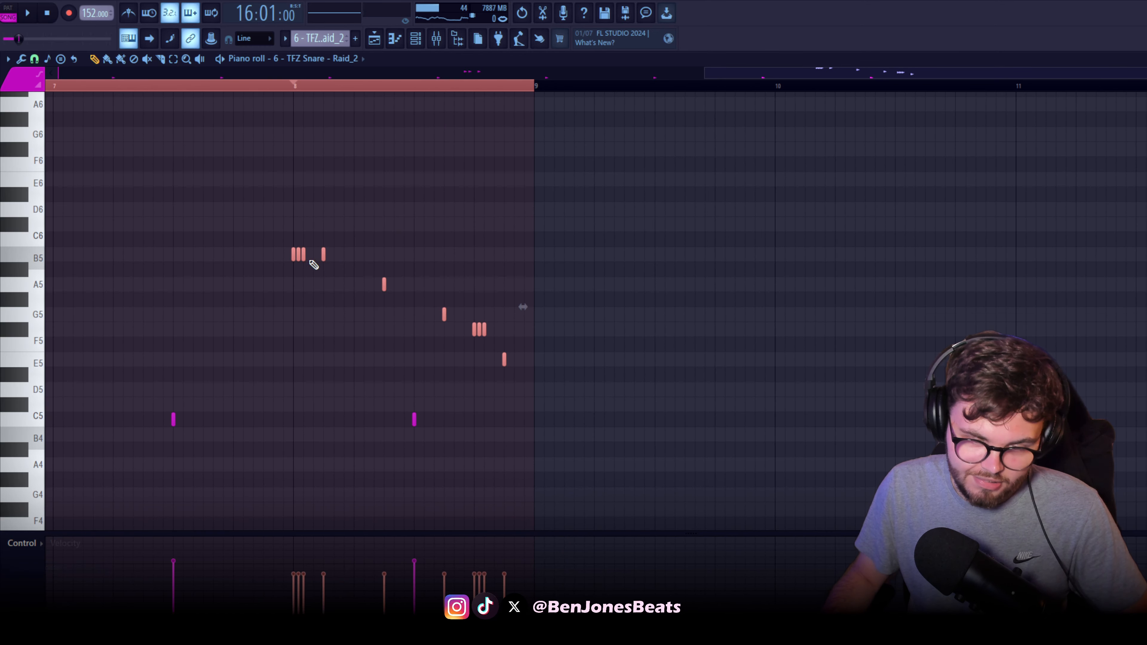
pyautogui.moveTo(201, 218); pyautogui.dragTo(681, 389)
# Play the TFZ 808 pattern and examine its B4 and G4 notes and the higher-pitched notes across all eight bars
pyautogui.press('space')
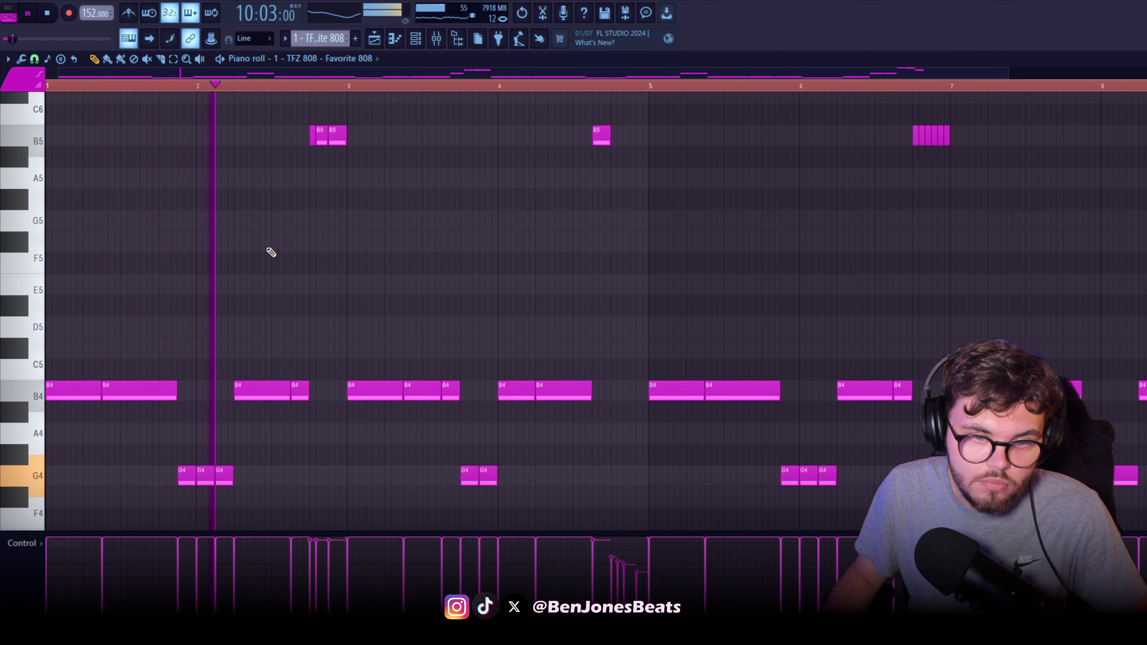
pyautogui.scroll(-3, 397, 274)
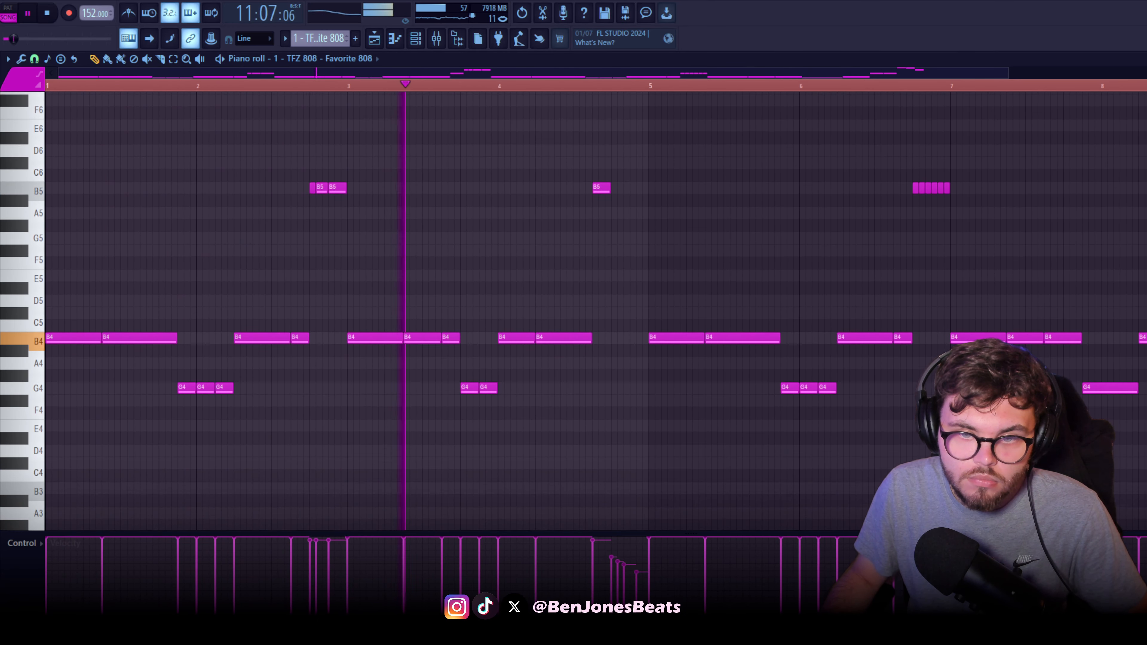
pyautogui.scroll(-3, 404, 269)
pyautogui.scroll(-2, 405, 269)
pyautogui.moveTo(382, 292); pyautogui.dragTo(289, 419)
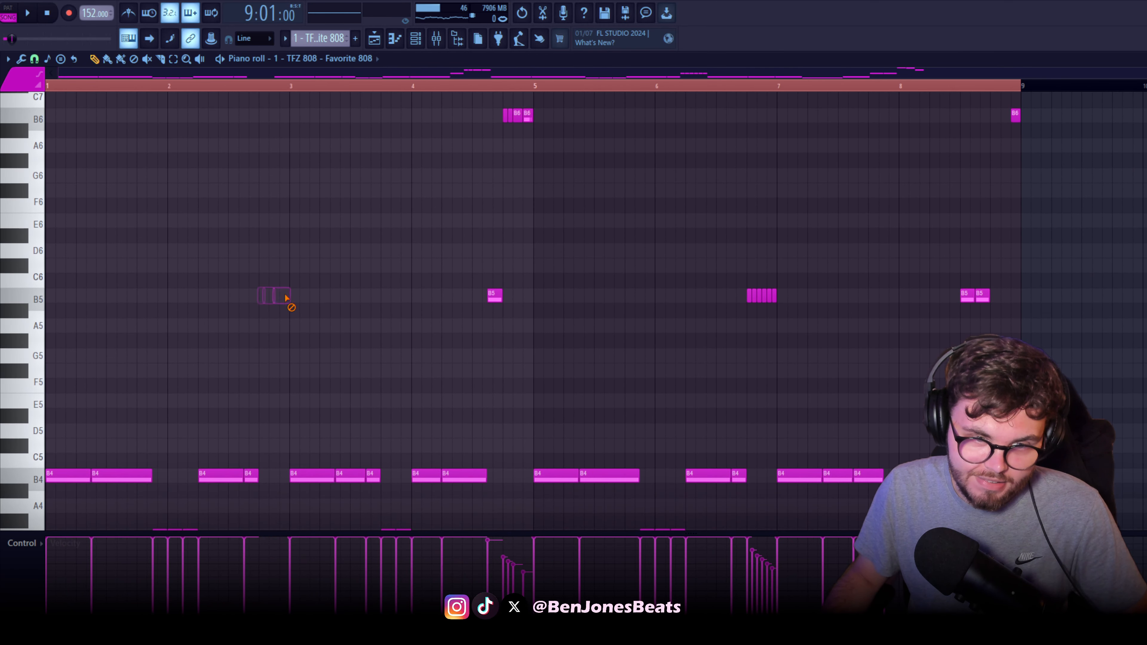
pyautogui.scroll(-2, 275, 355)
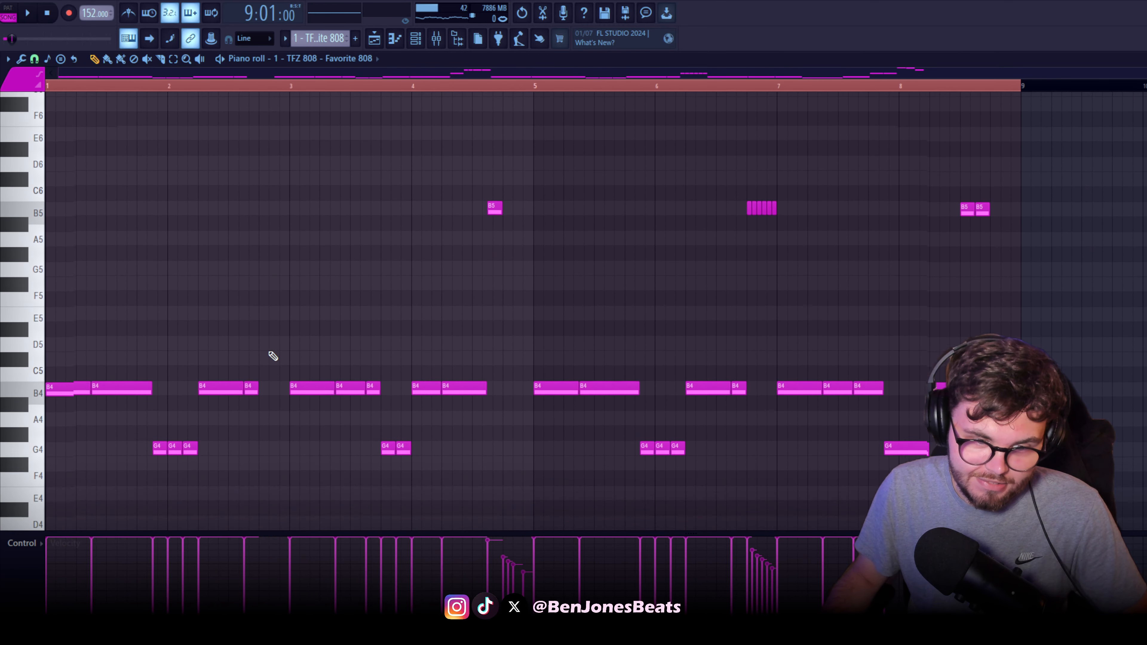
# Clear bars 1 and 2 of the 808 pattern, place short B4 notes on steps 1 and 7 of bar 1 and play them
pyautogui.rightClick(222, 385)
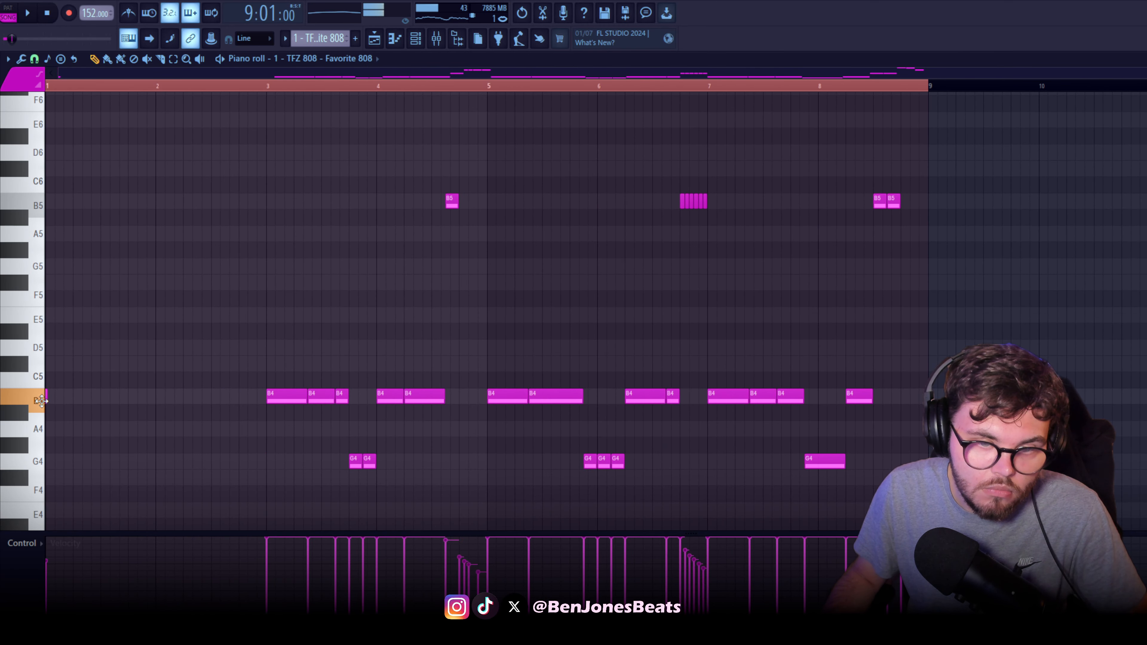
pyautogui.press('space')
pyautogui.press('space')
pyautogui.scroll(3, 136, 402)
pyautogui.moveTo(164, 371); pyautogui.dragTo(149, 370)
# Place three short G4 notes from the end of bar 1 into bar 2, add two short B4 notes in bar 2, and play them
pyautogui.press('space')
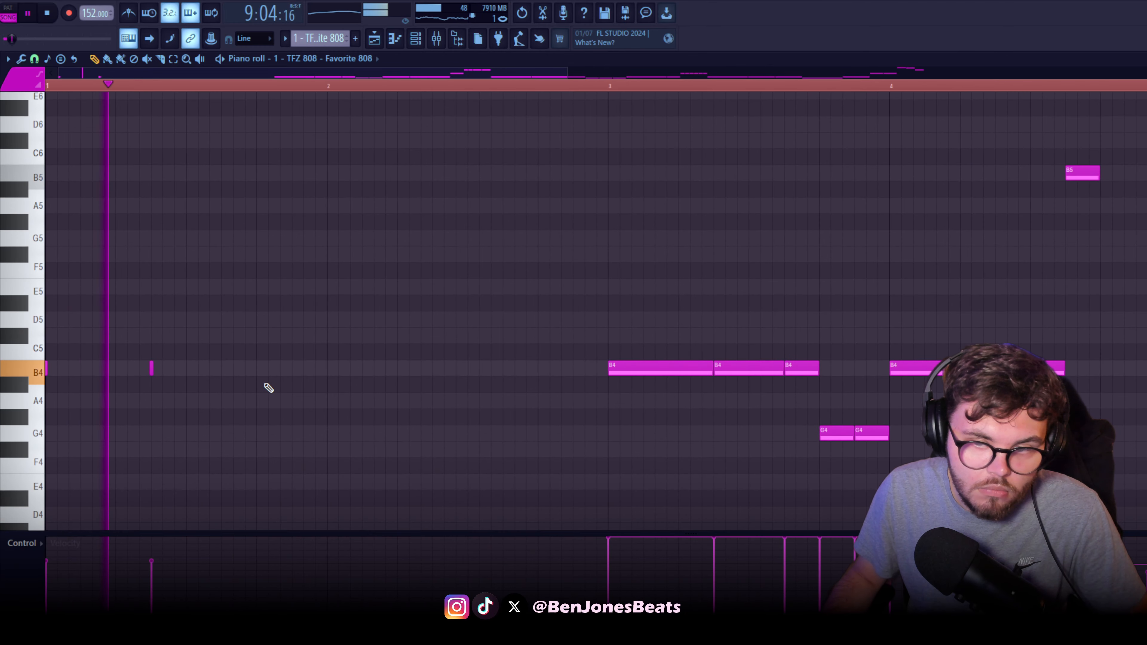
pyautogui.press('space')
pyautogui.scroll(-3, 116, 438)
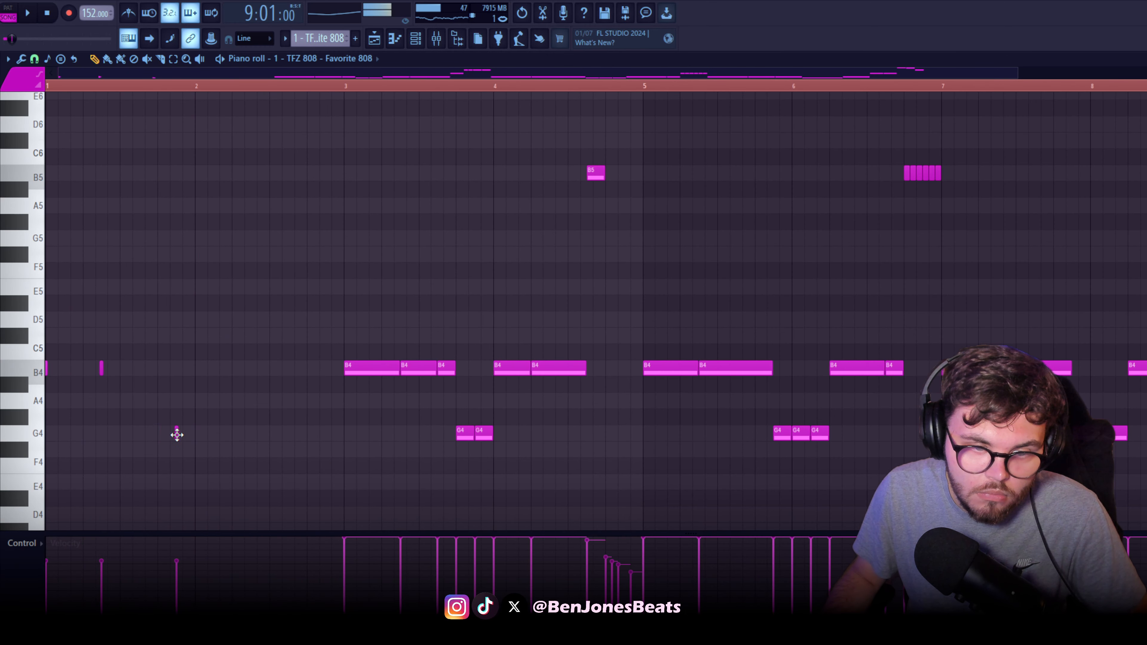
pyautogui.press('space')
pyautogui.scroll(3, 243, 429)
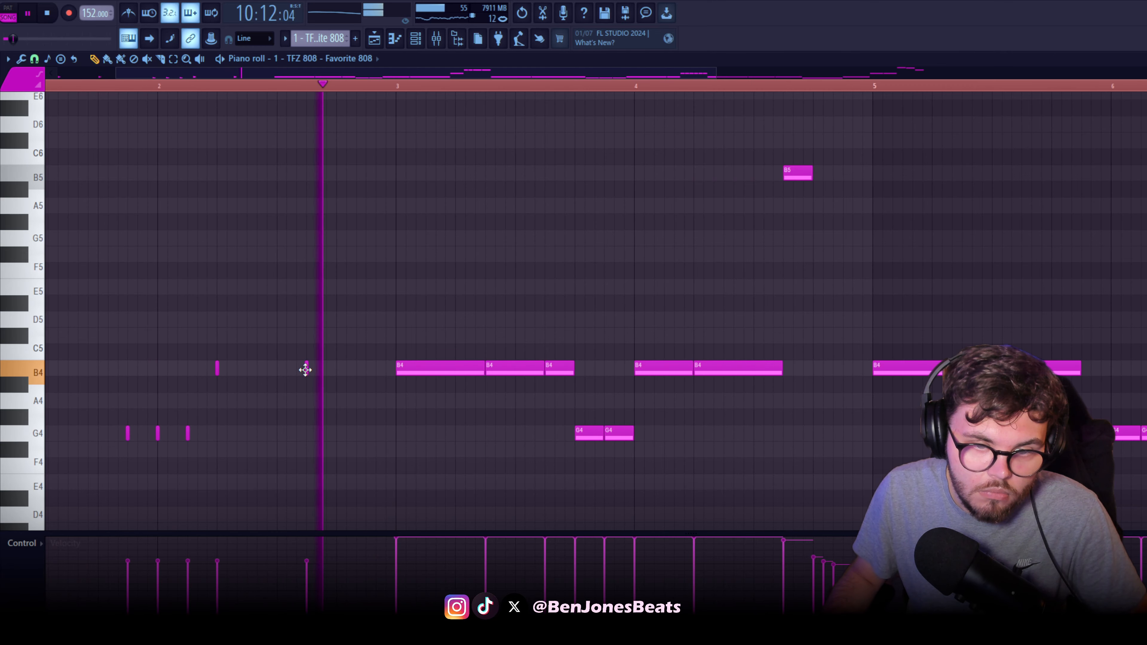
pyautogui.scroll(-3, 338, 402)
# Place a short B5 note at the end of bar 2, play the pattern, and raise the velocities of the new 808 notes
pyautogui.press('space')
pyautogui.scroll(3, 298, 406)
pyautogui.click(273, 400)
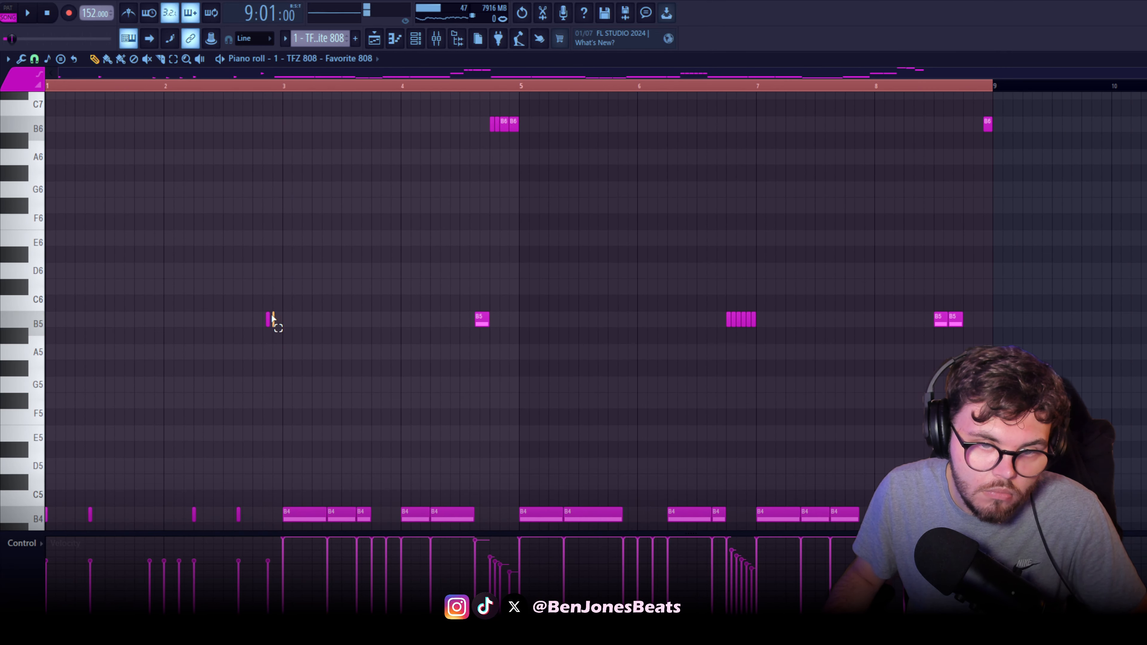
pyautogui.press('space')
pyautogui.scroll(-5, 261, 354)
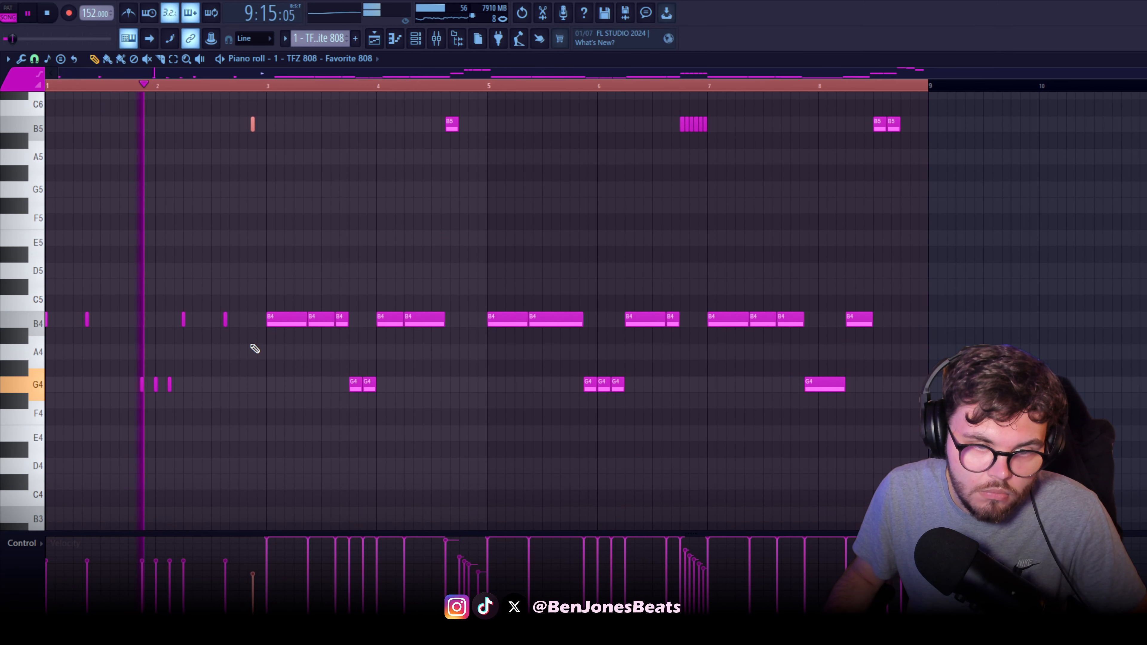
pyautogui.scroll(2, 246, 358)
pyautogui.press('space')
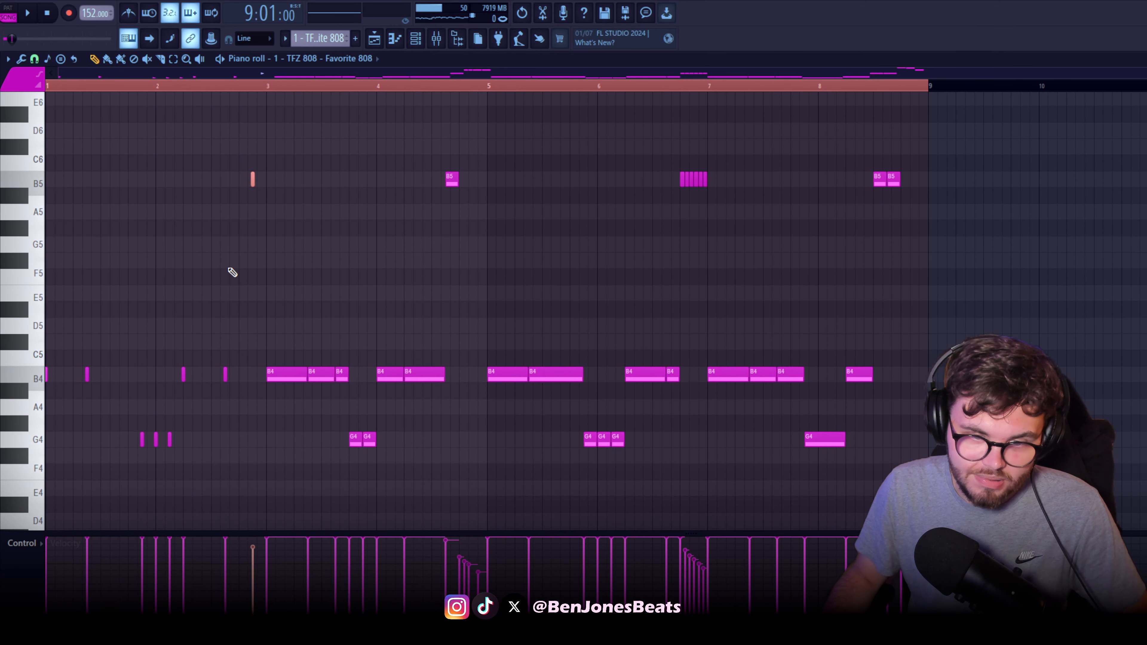
# Select only the 808 notes in bars 1 and 2 and extend each to the next note with quick legato
pyautogui.moveTo(243, 178); pyautogui.dragTo(47, 495)
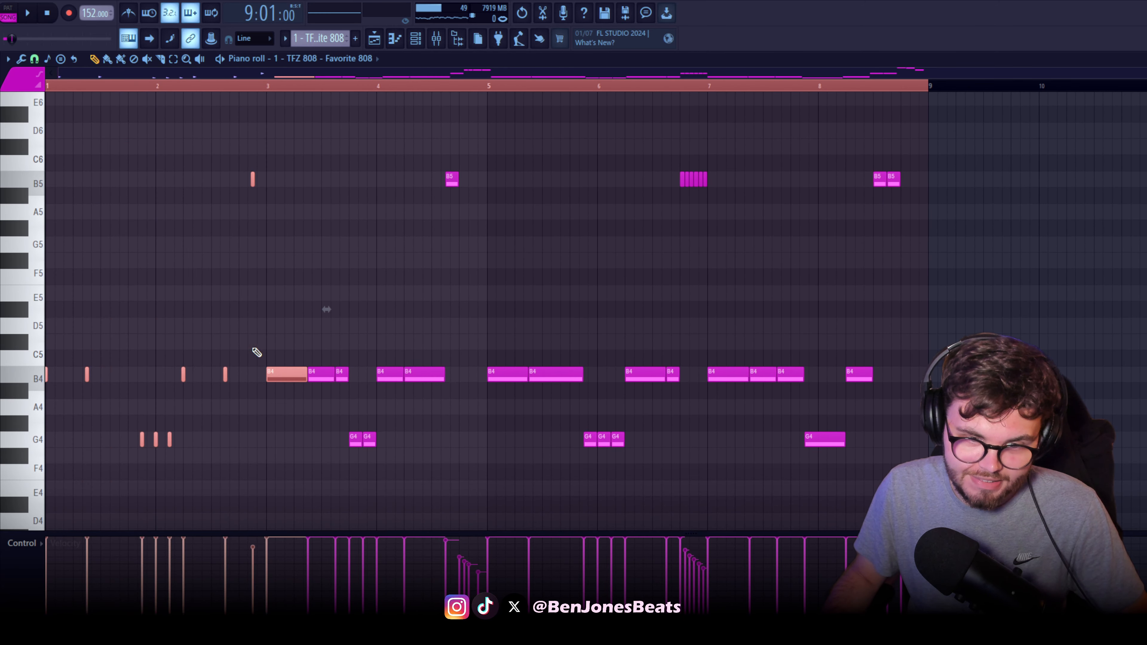
pyautogui.rightClick(246, 259)
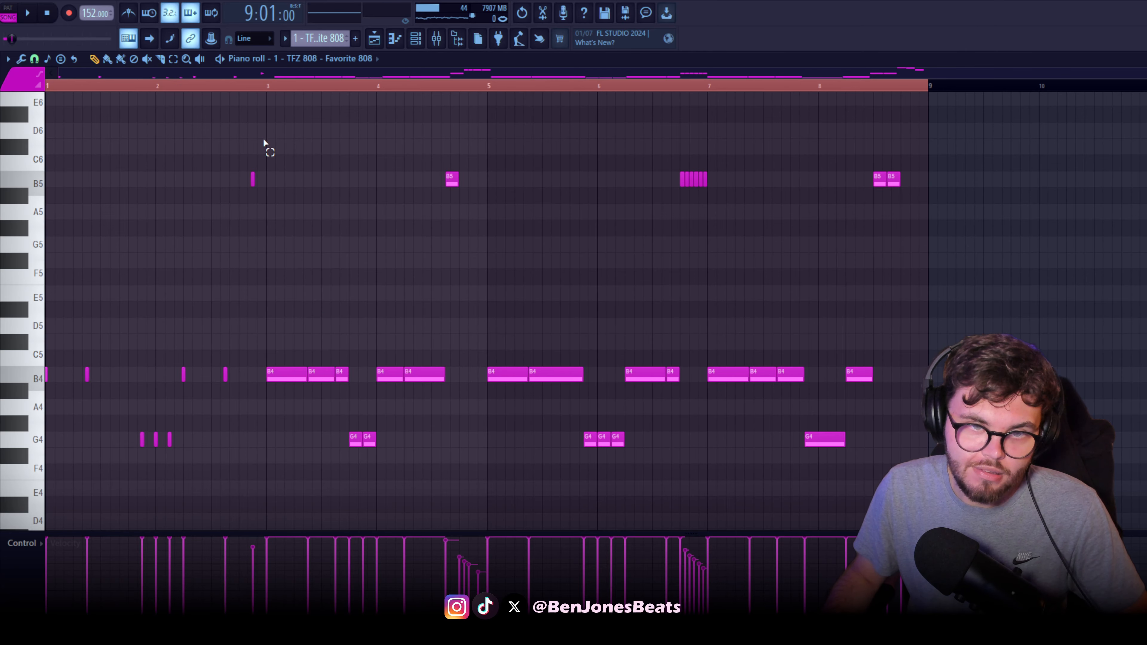
pyautogui.moveTo(264, 143); pyautogui.dragTo(45, 450)
pyautogui.hotkey('ctrl', 'l')
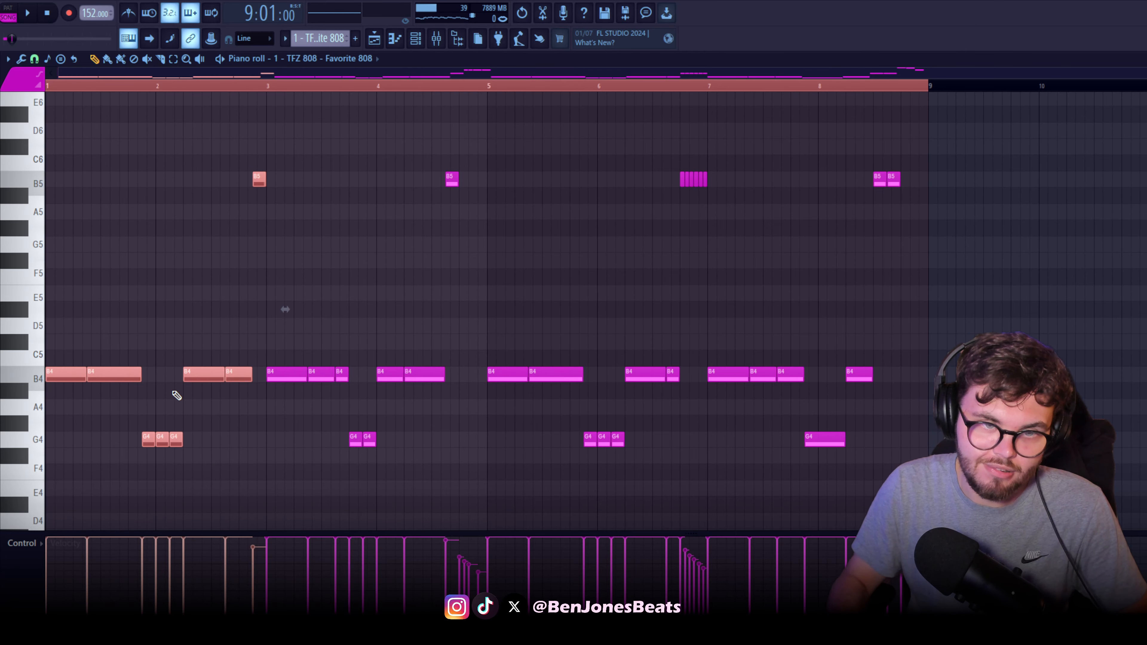
pyautogui.keyDown('ctrl'); pyautogui.click(175, 393); pyautogui.keyUp('ctrl')
# Open the TFZ 808 channel's volume envelope settings, move the window clear of the notes, and play the pattern
pyautogui.scroll(1, 188, 403)
pyautogui.scroll(-1, 190, 398)
pyautogui.click(590, 341)
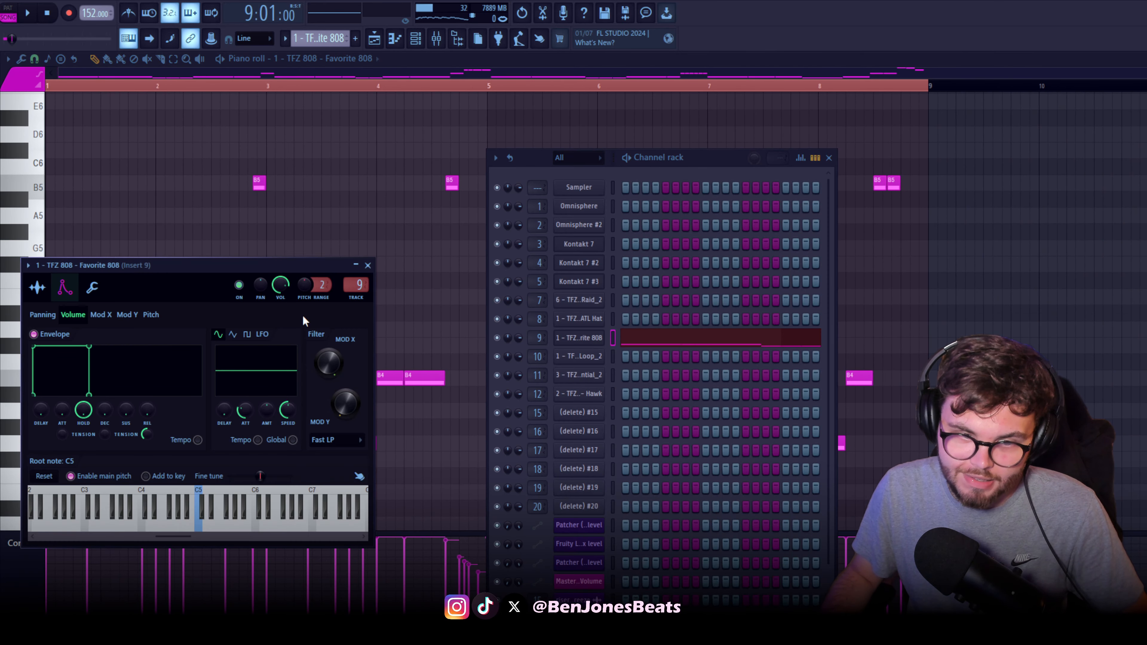
pyautogui.moveTo(165, 271); pyautogui.dragTo(246, 236)
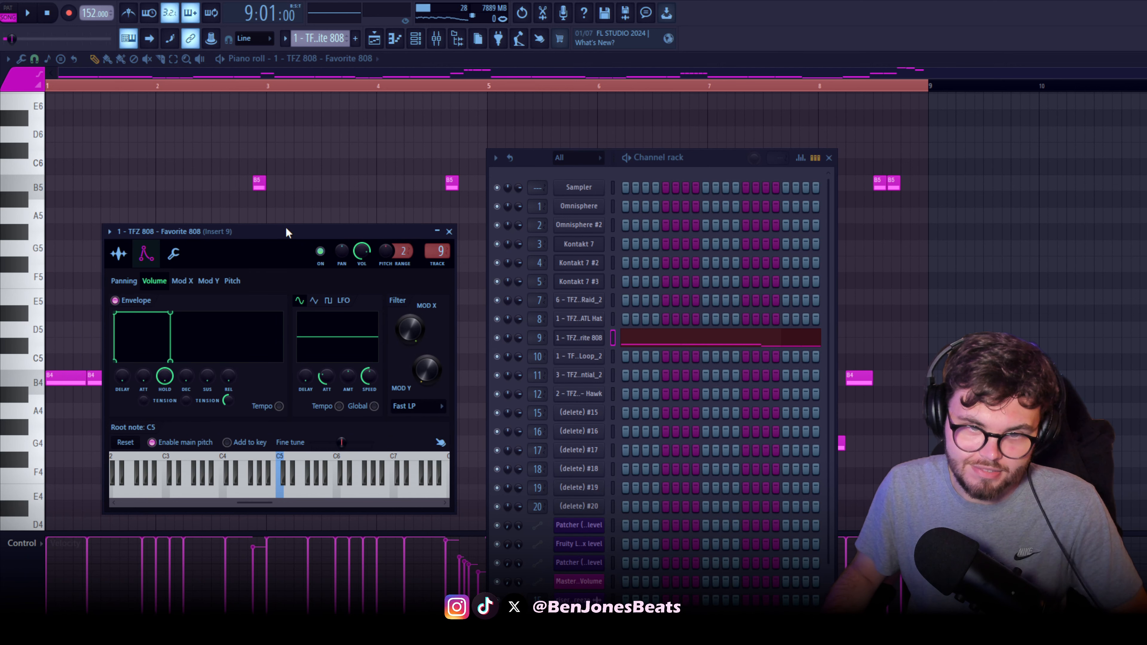
pyautogui.moveTo(322, 233); pyautogui.dragTo(365, 429)
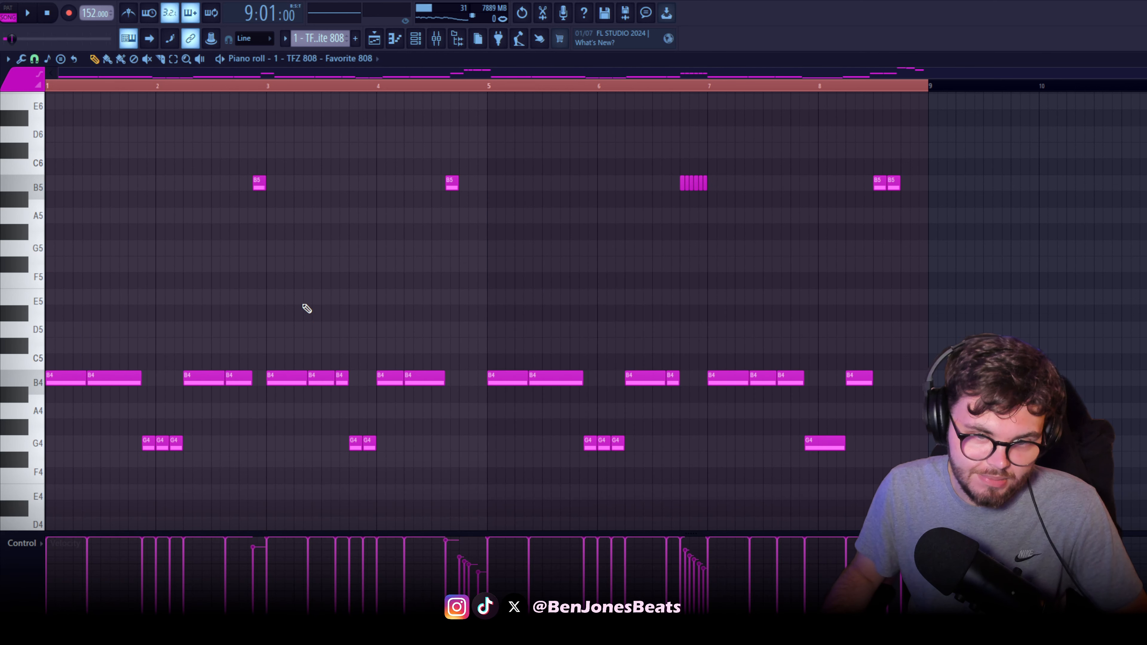
pyautogui.press('space')
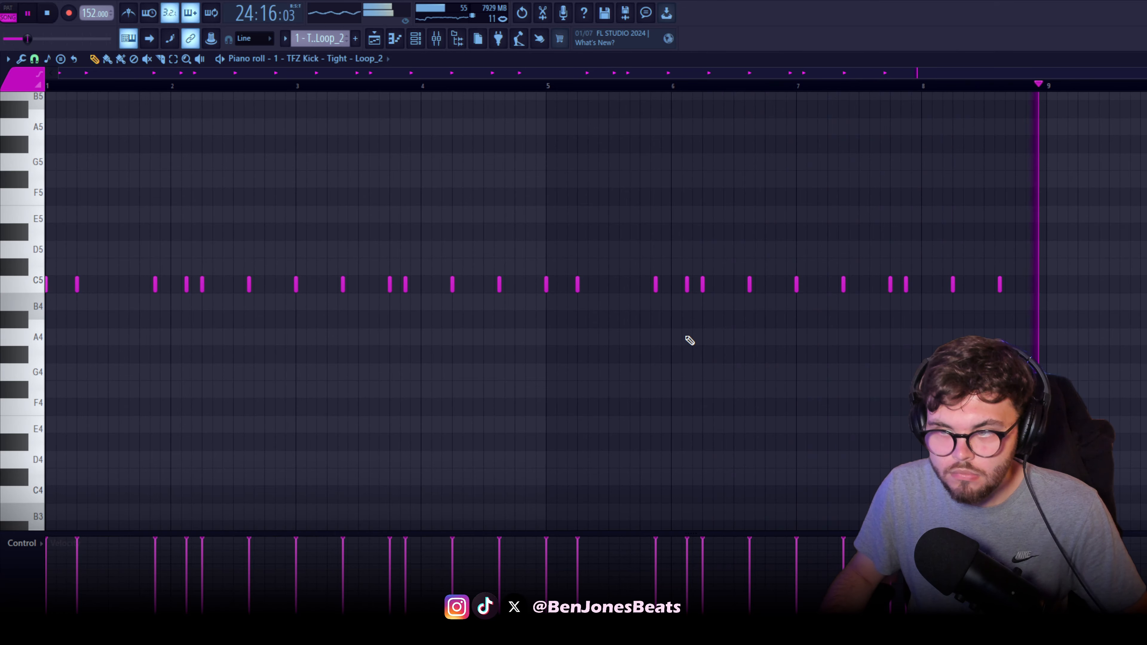
# Stop playback, view the mixer with the 808's insert 9, and return to the TFZ Kick pattern's notes
pyautogui.press('space')
pyautogui.click(438, 39)
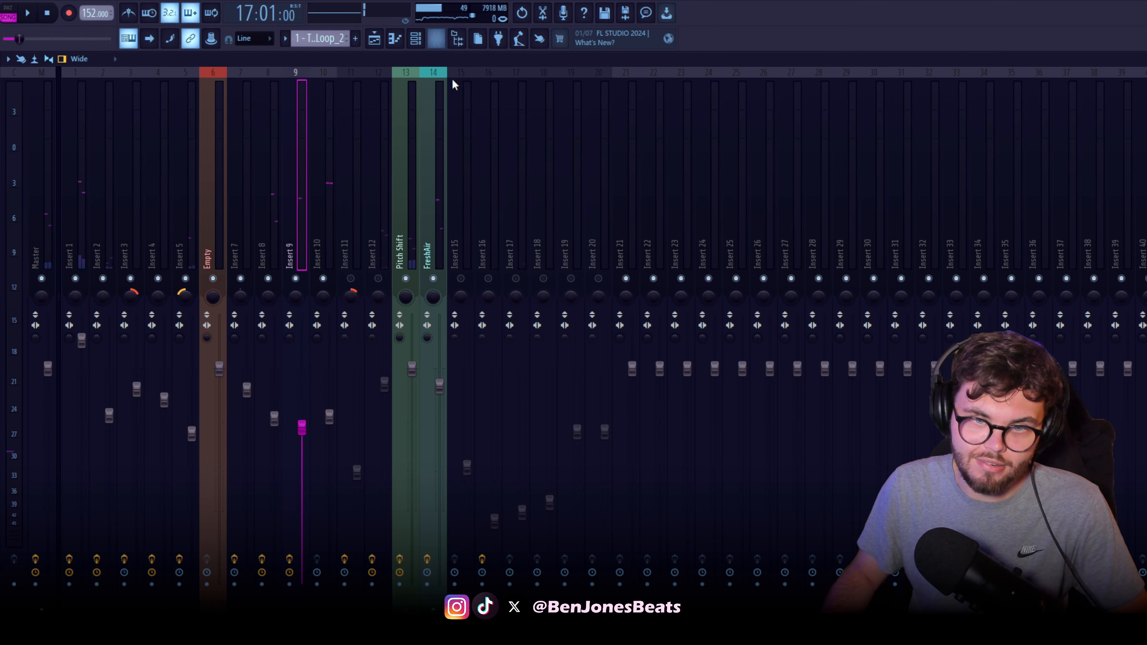
pyautogui.press('F7')
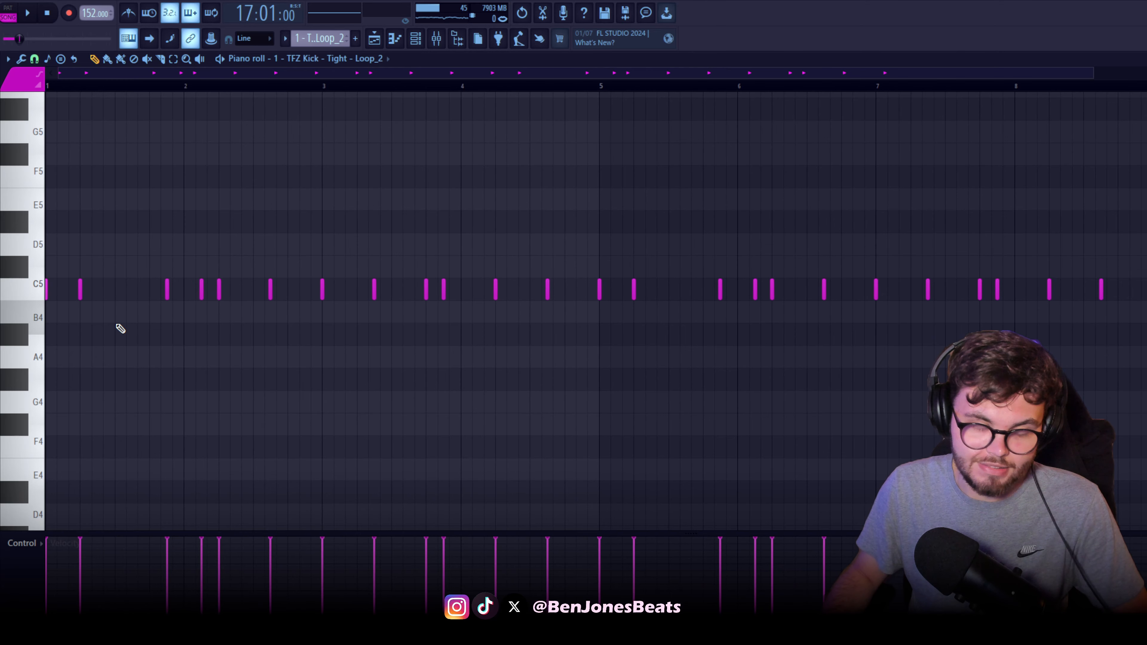
# Play the TFZ Kick pattern and examine its C5 hits across all eight bars
pyautogui.scroll(2, 111, 385)
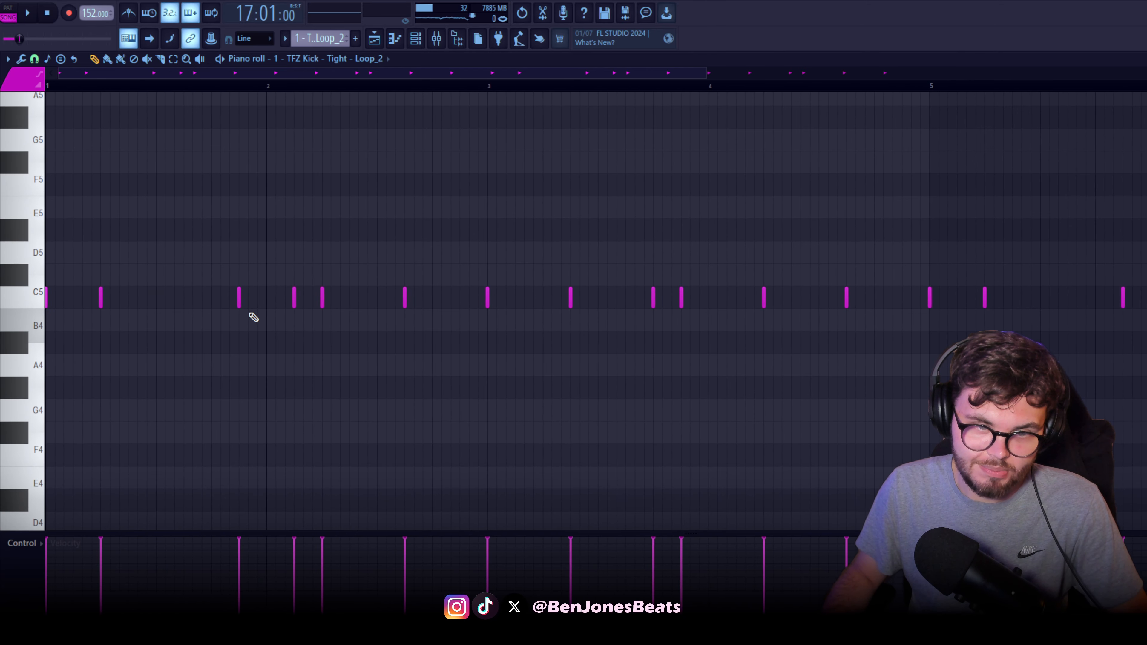
pyautogui.press('space')
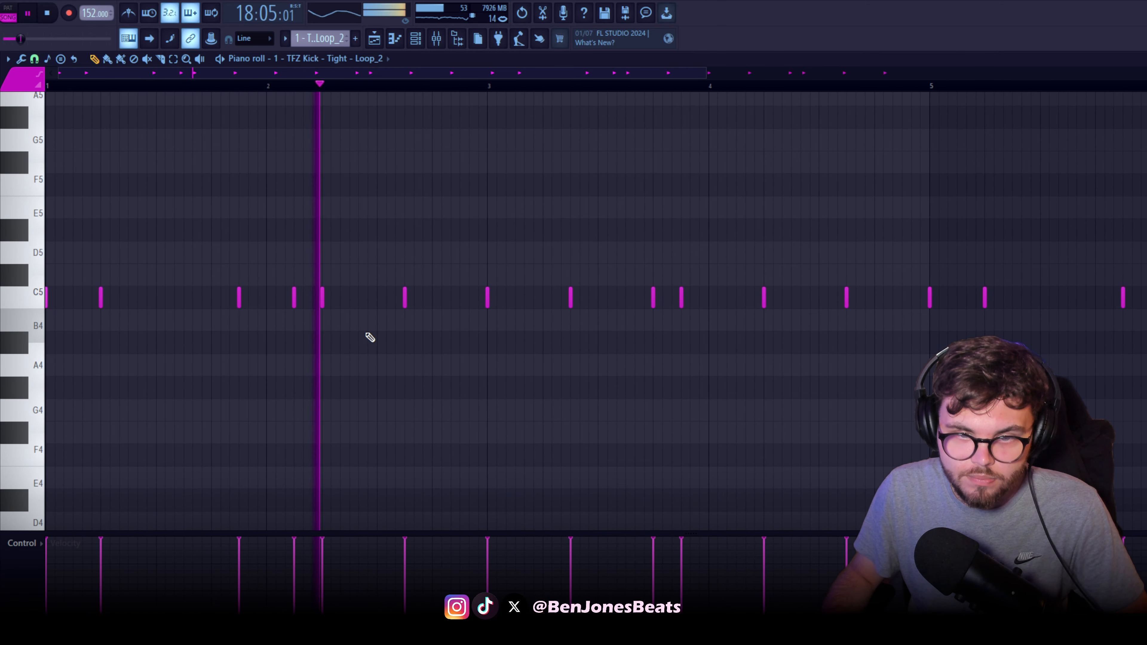
pyautogui.scroll(-1, 605, 346)
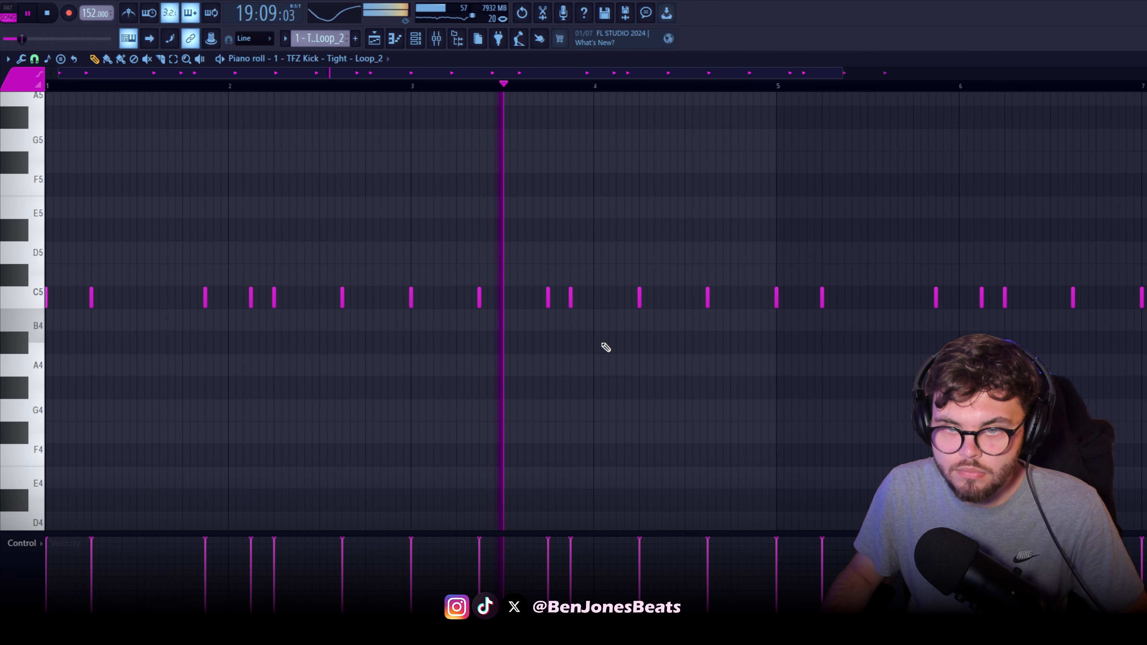
pyautogui.moveTo(687, 364); pyautogui.dragTo(458, 364)
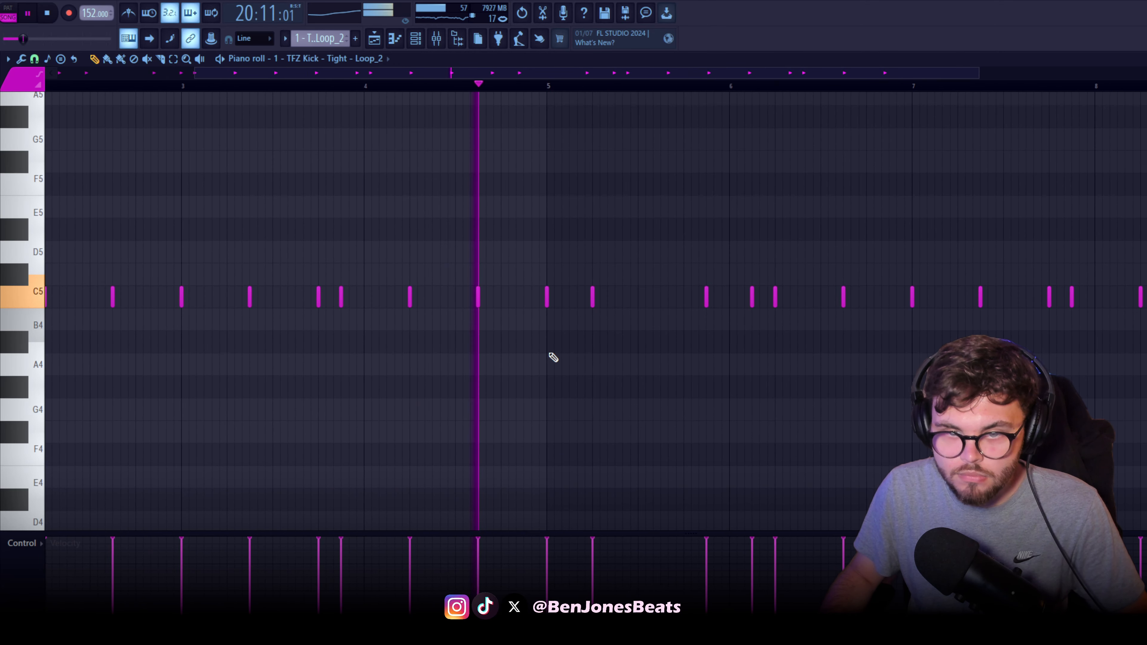
pyautogui.moveTo(786, 376); pyautogui.dragTo(320, 379)
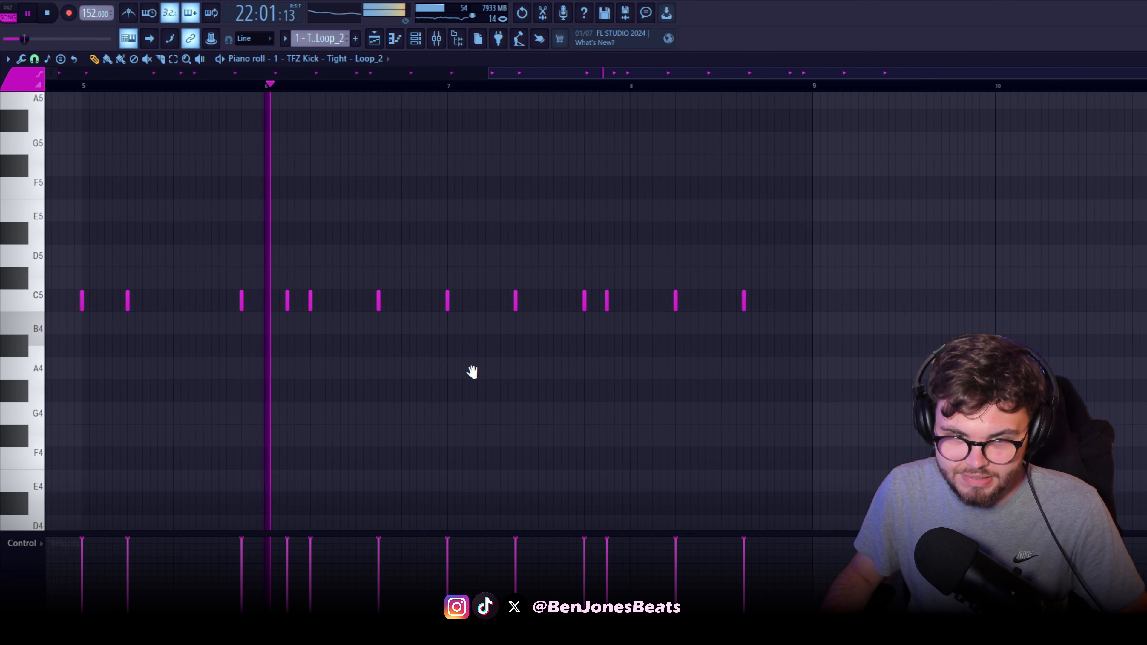
pyautogui.moveTo(471, 372); pyautogui.dragTo(346, 387)
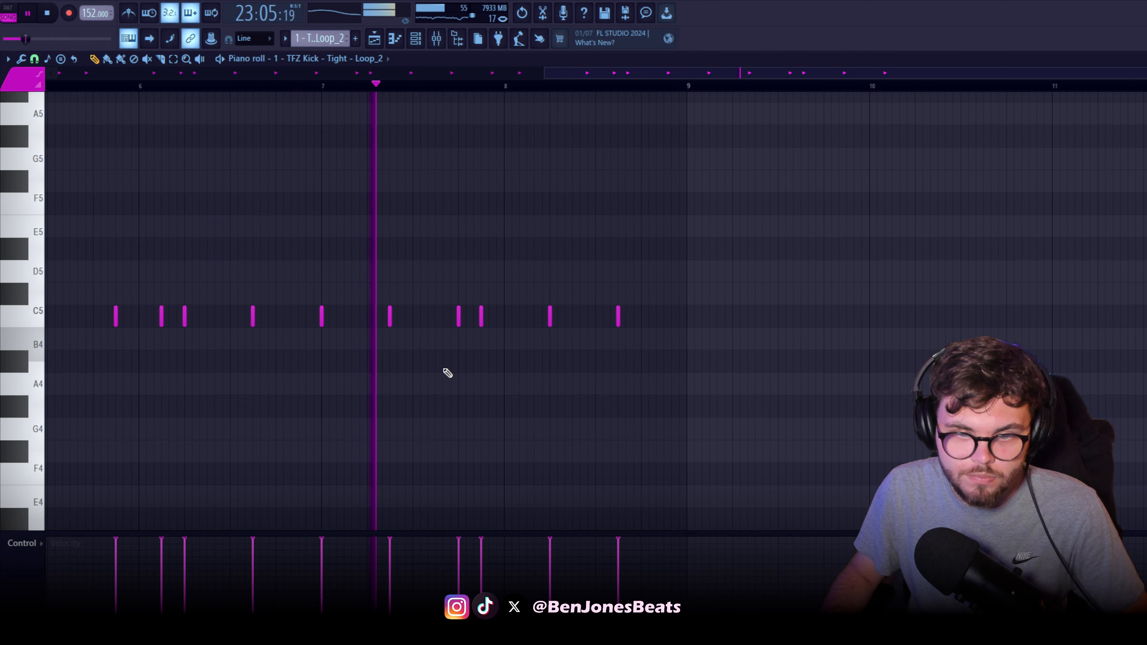
pyautogui.moveTo(594, 394); pyautogui.dragTo(508, 399)
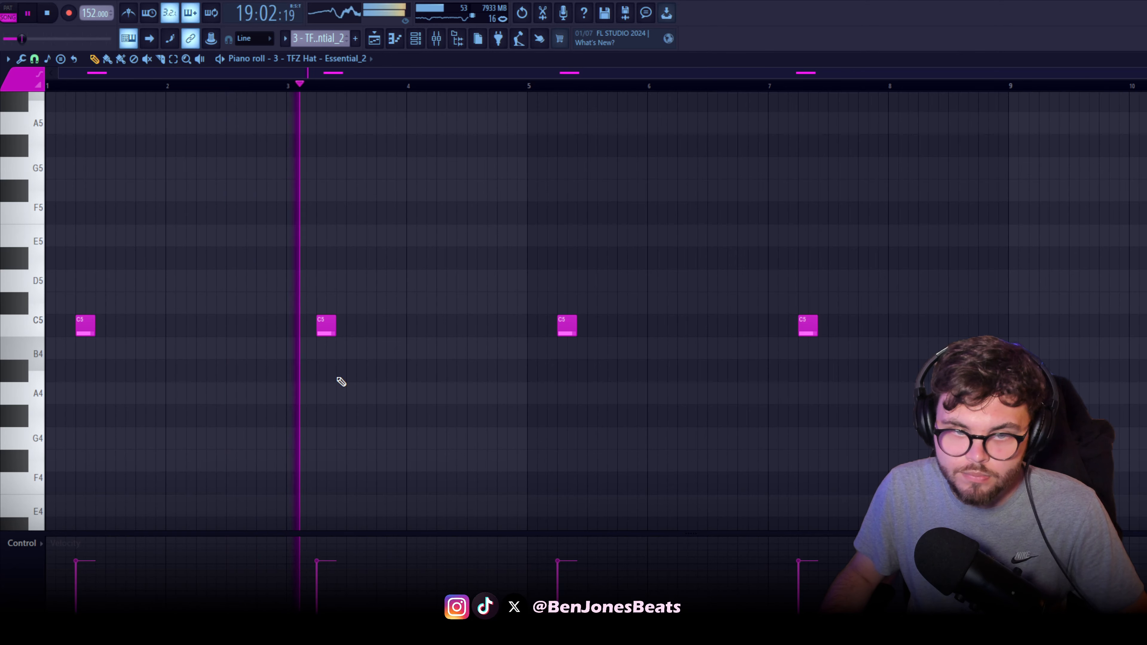
# Examine the C5 notes in bars 1, 3, 5 and 7 of the TFZ Hat Essential_2 pattern during playback
pyautogui.scroll(2, 407, 384)
pyautogui.scroll(-2, 433, 380)
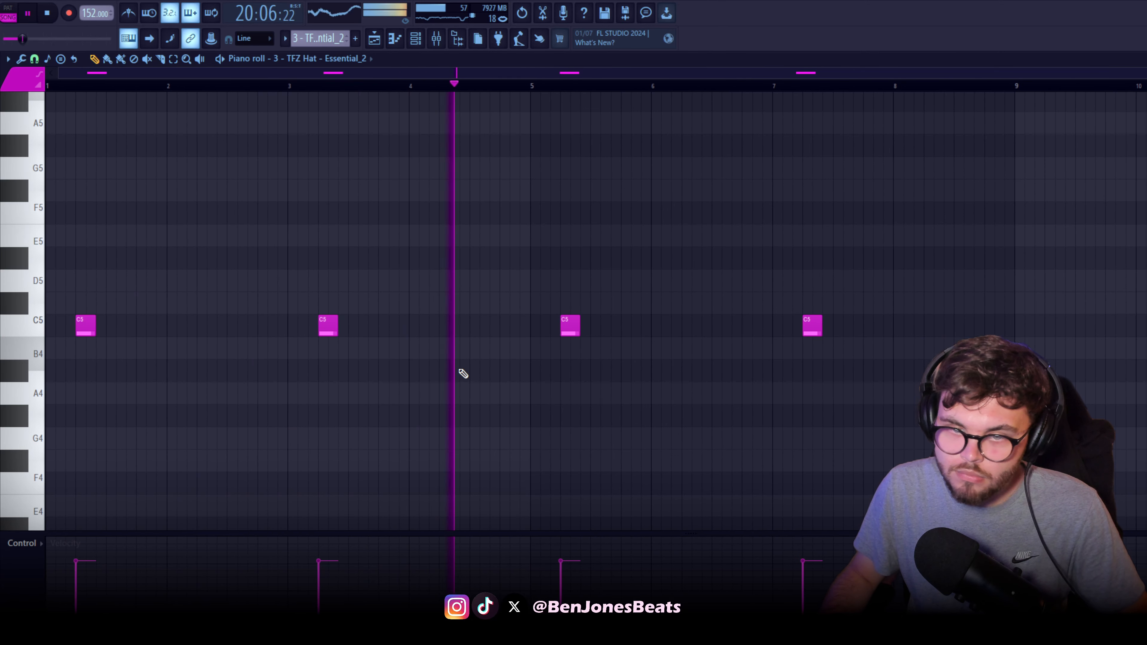
pyautogui.moveTo(595, 368); pyautogui.dragTo(262, 392)
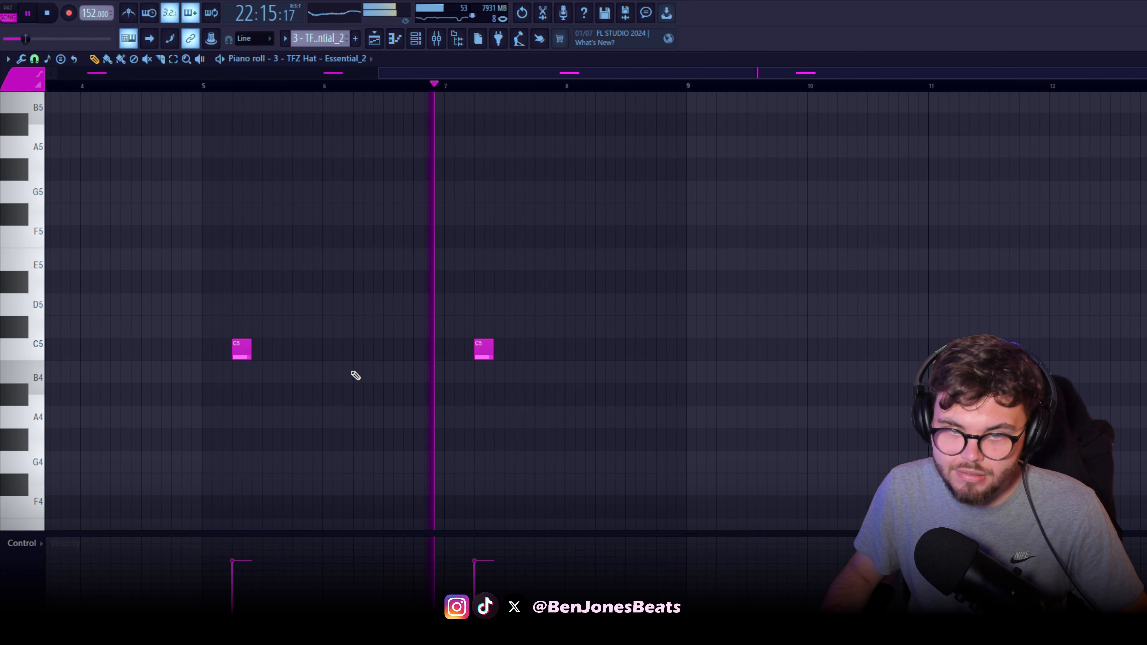
pyautogui.hscroll(-3, 386, 364)
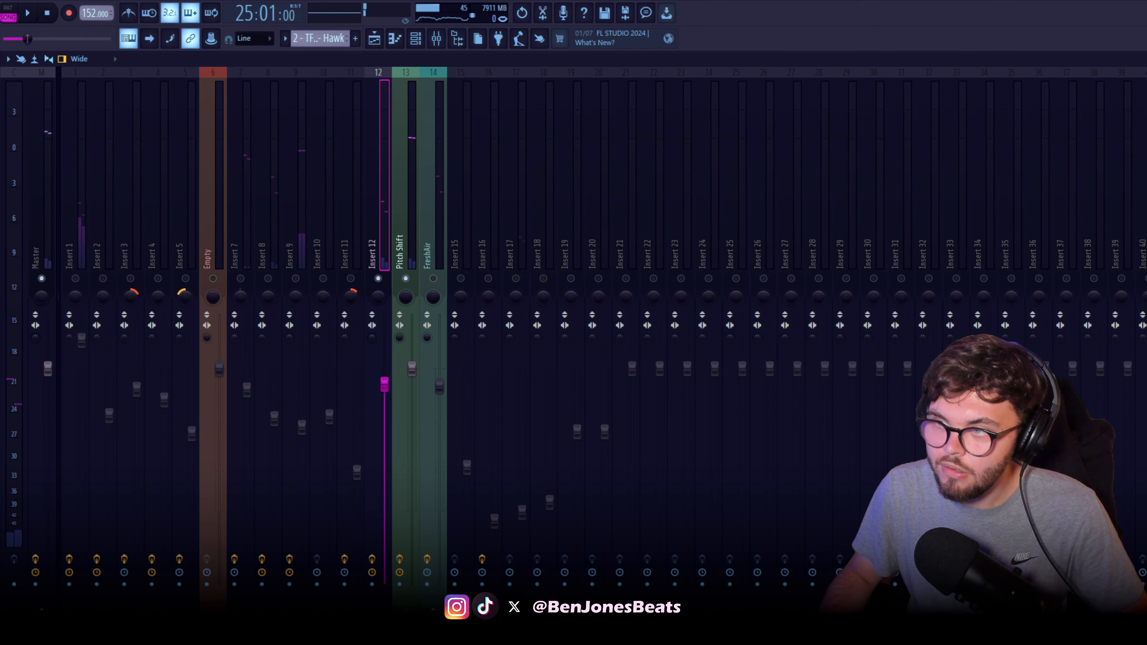
# Examine the Gross Beat Reverse time setting on insert 12, close it, and open the insert's Fruity Delay 2
pyautogui.moveTo(514, 161); pyautogui.dragTo(401, 161)
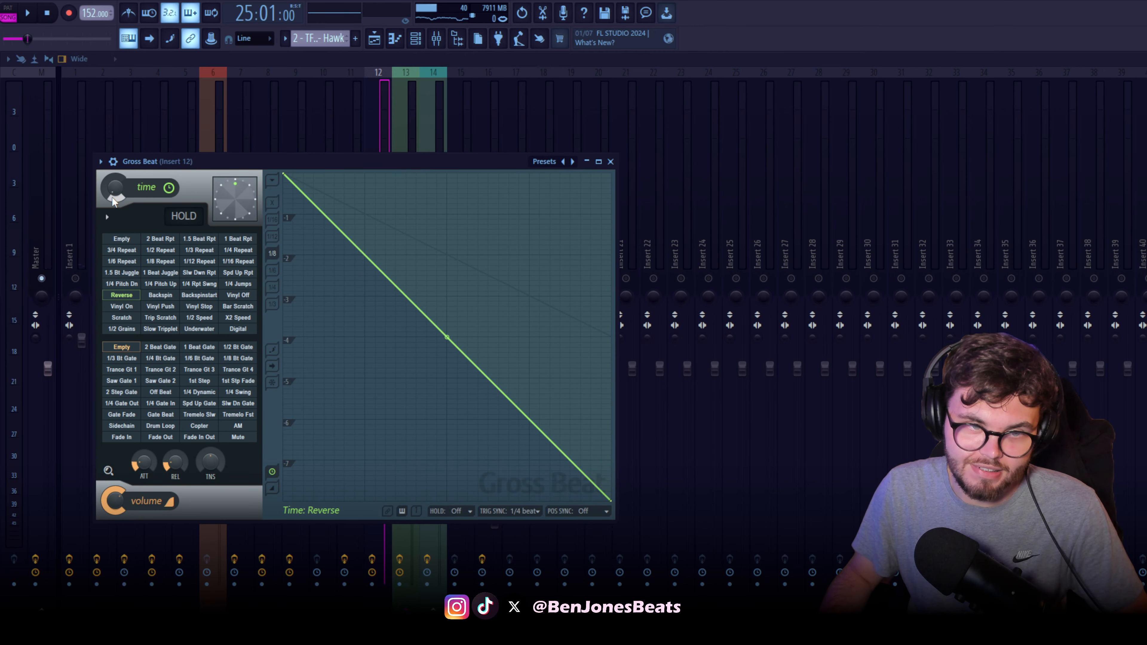
pyautogui.click(1145, 143)
pyautogui.click(1145, 158)
pyautogui.moveTo(494, 310); pyautogui.dragTo(341, 284)
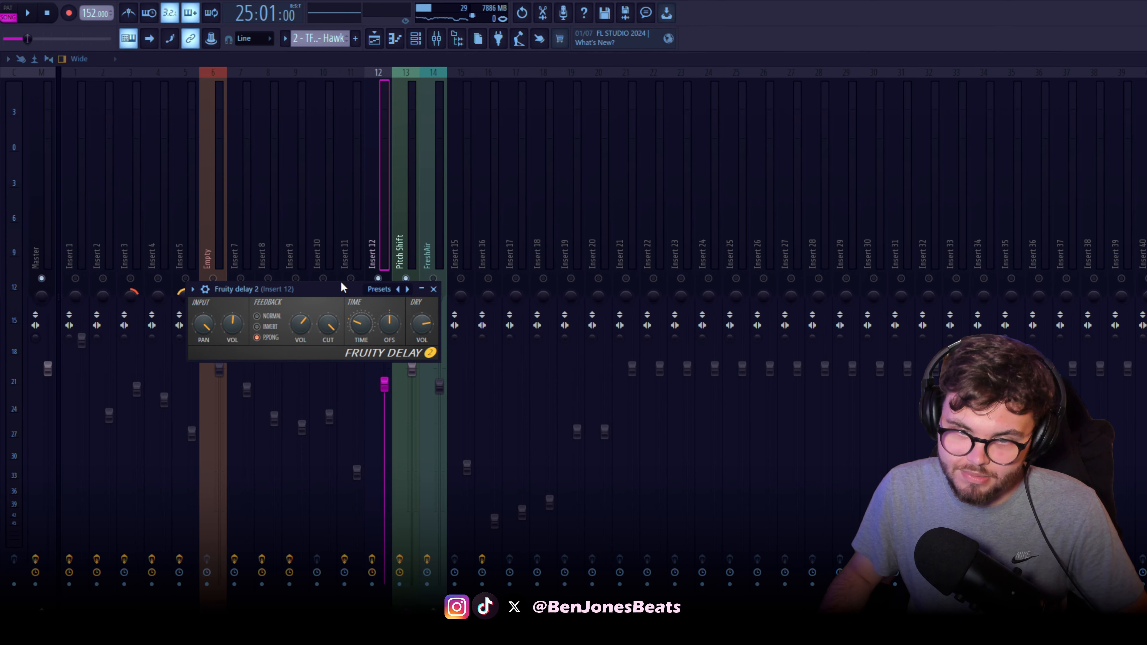
# Close Fruity Delay 2 and review the remaining effects on insert 12, including the band-pass curve in FabFilter Pro-Q 3
pyautogui.click(1145, 159)
pyautogui.click(1145, 173)
pyautogui.click(1145, 173)
pyautogui.click(1145, 187)
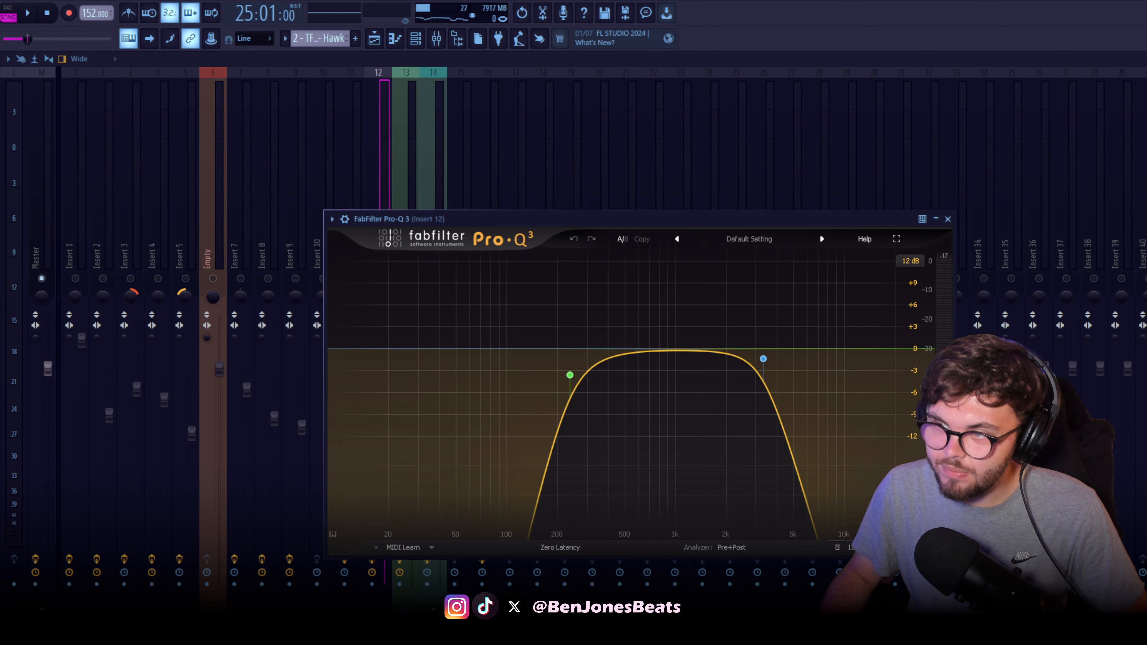
pyautogui.moveTo(655, 219); pyautogui.dragTo(484, 208)
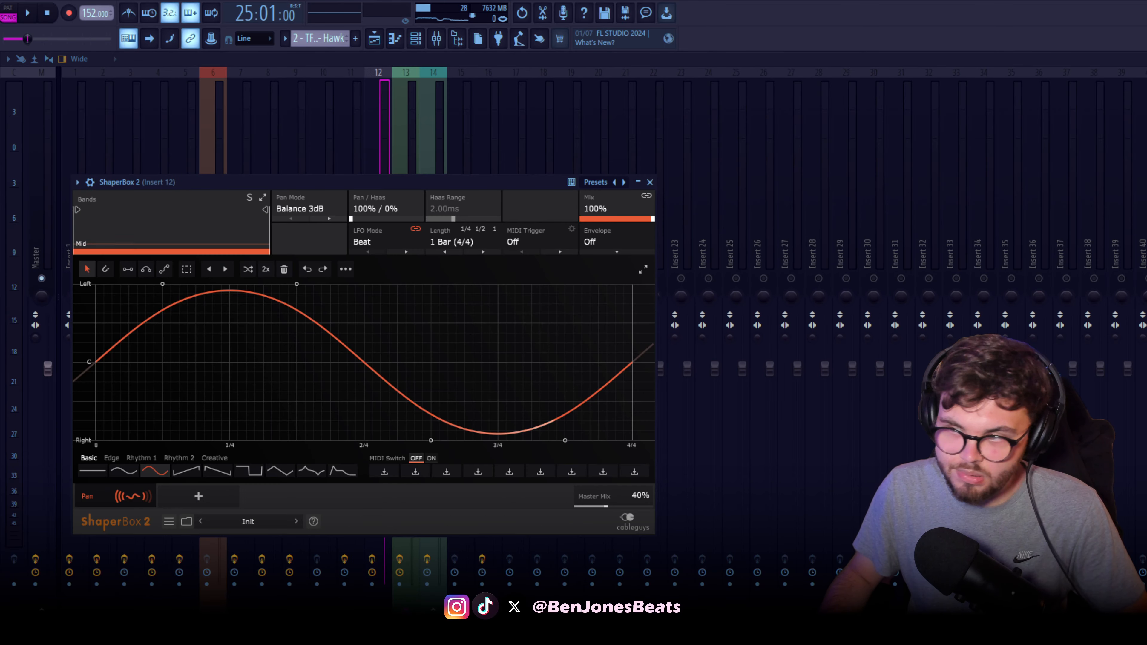
pyautogui.click(1145, 201)
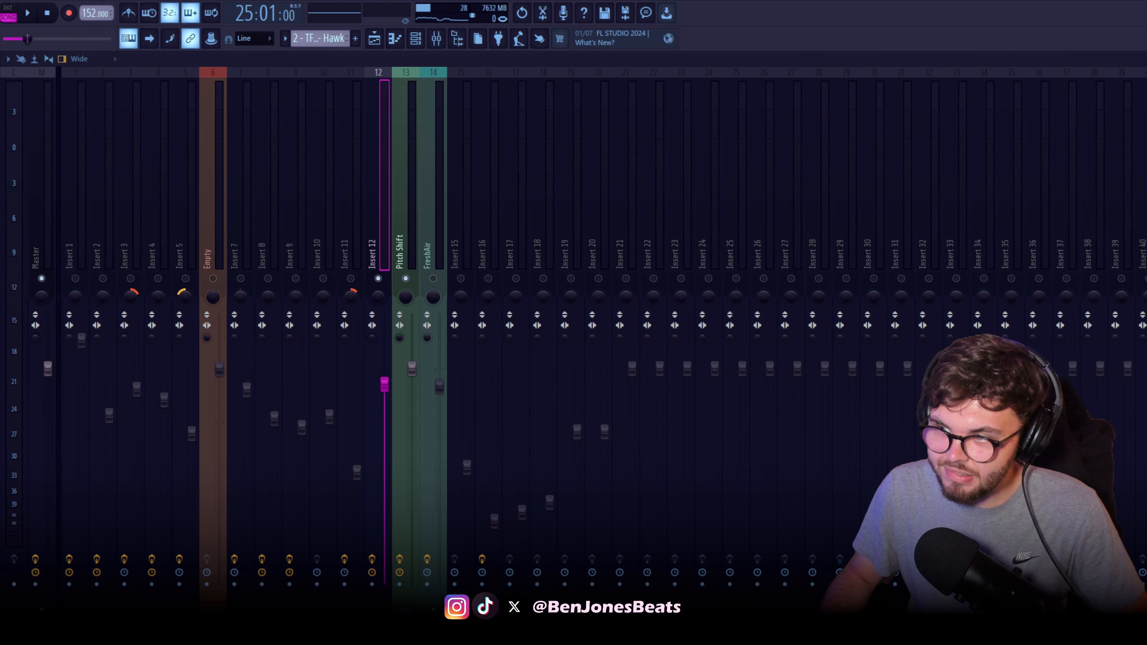
pyautogui.click(1145, 216)
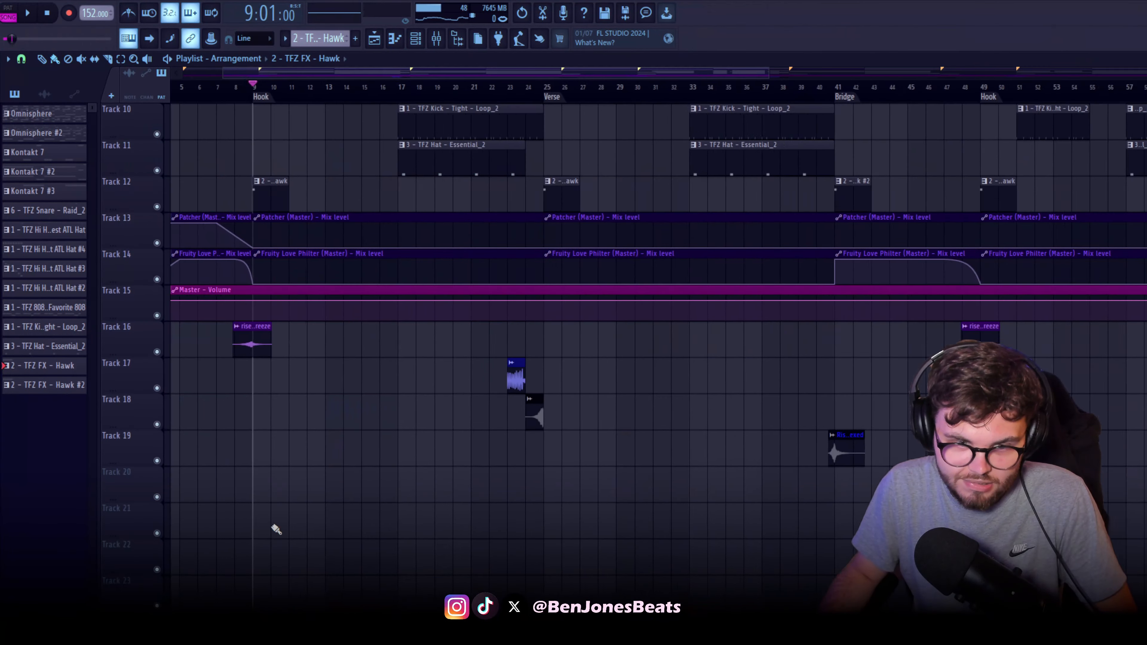
# Play the riser leading into the first Hook, view its mixer insert 15, and return to the playlist
pyautogui.scroll(3, 353, 197)
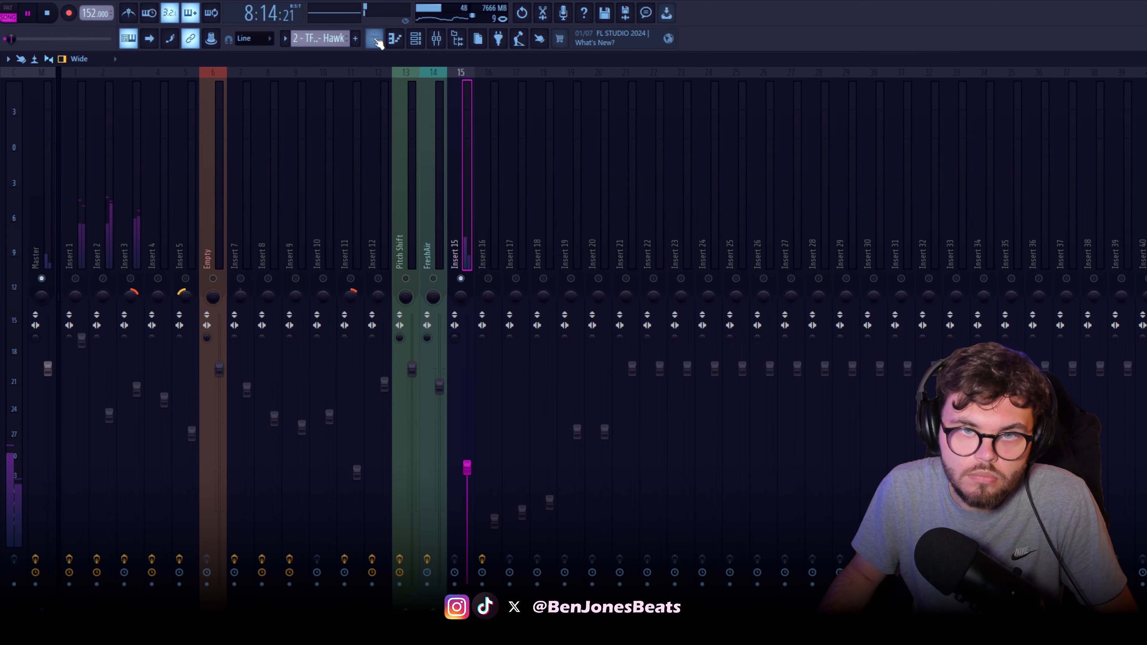
pyautogui.click(374, 40)
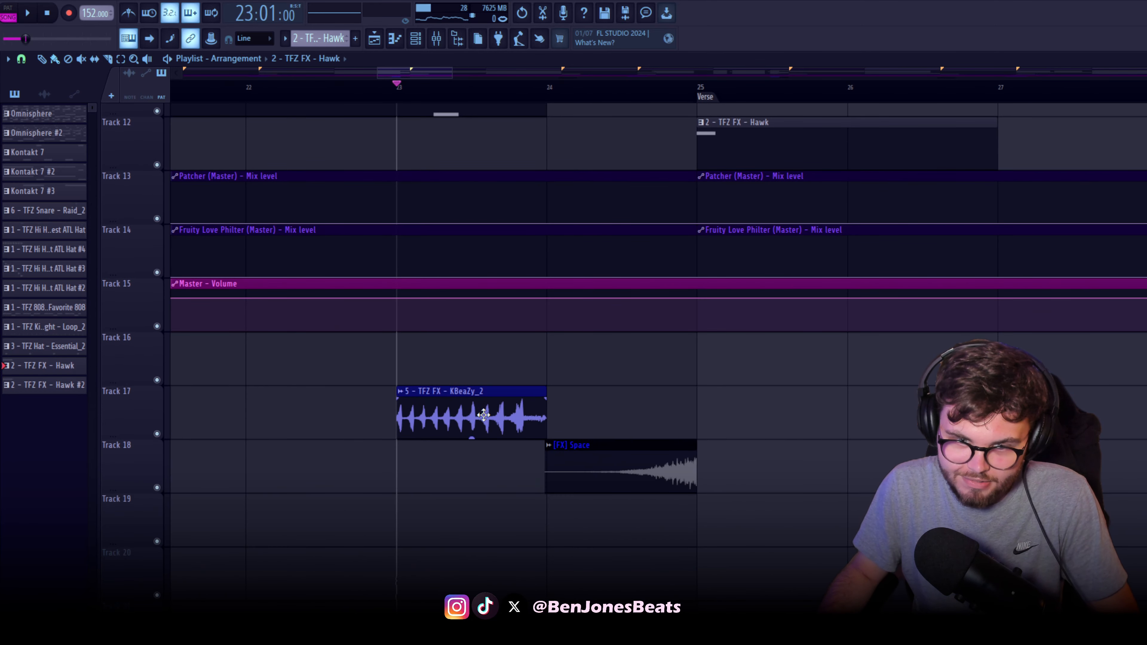
# Open the 5 - TFZ FX - KBeaZy_2 clip at bar 23 in Edison, detect its pitch regions, and close the editor
pyautogui.doubleClick(486, 420)
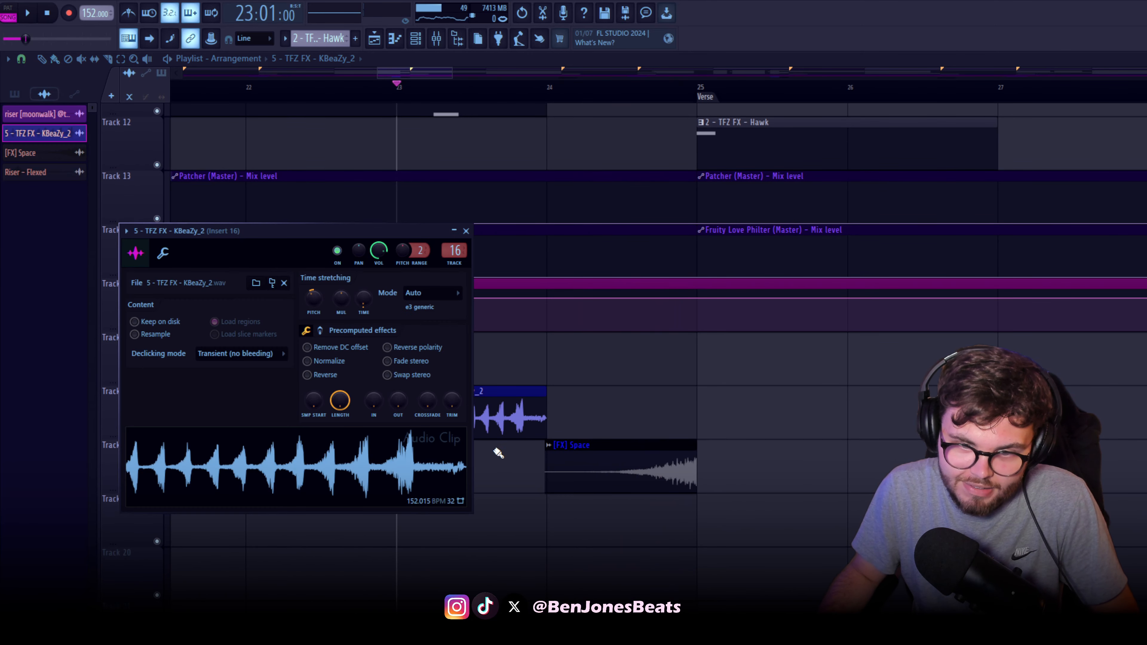
pyautogui.rightClick(282, 452)
pyautogui.click(345, 495)
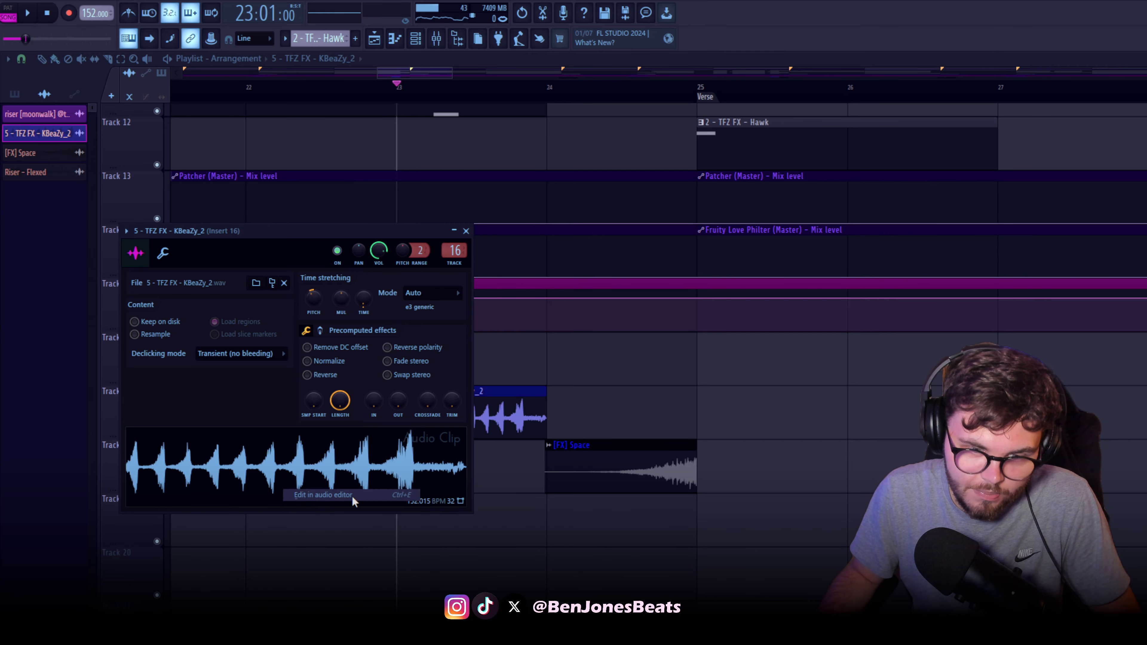
pyautogui.click(130, 203)
pyautogui.click(211, 377)
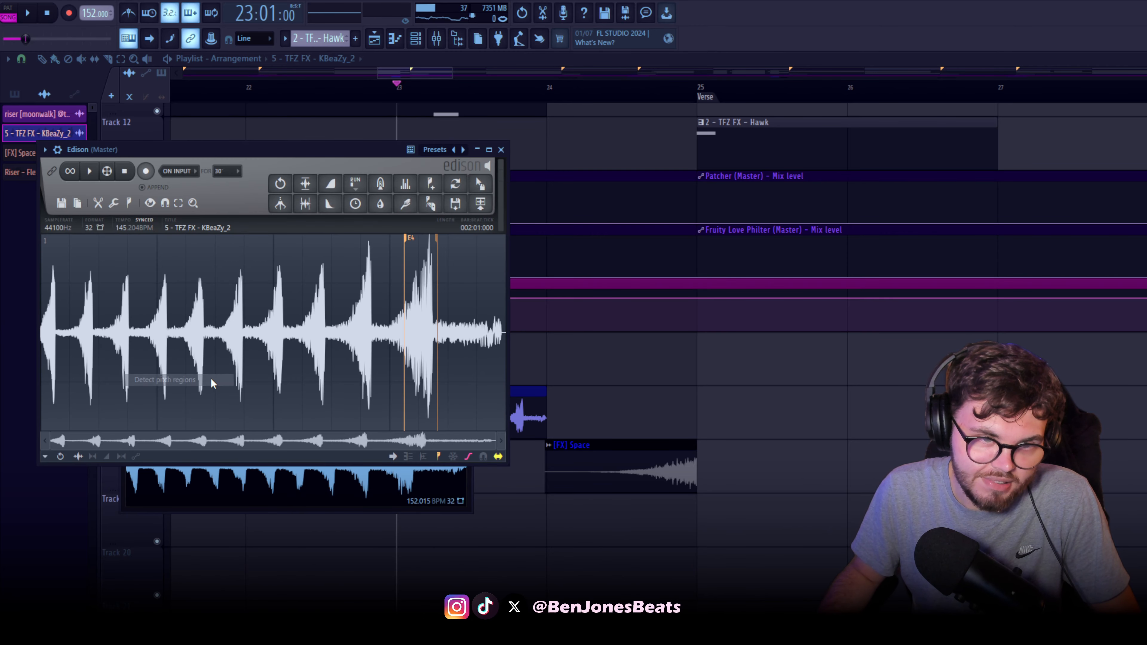
pyautogui.click(501, 150)
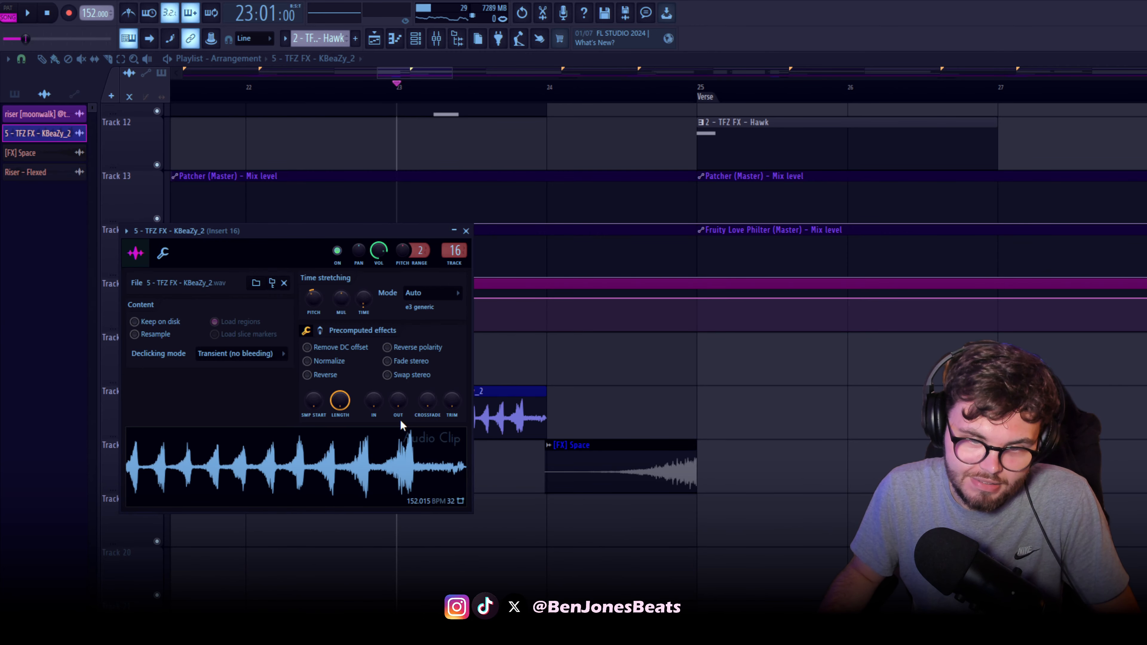
# Check the channel settings of the 5 - TFZ FX - KBeaZy_2 clip
pyautogui.click(165, 254)
pyautogui.click(136, 254)
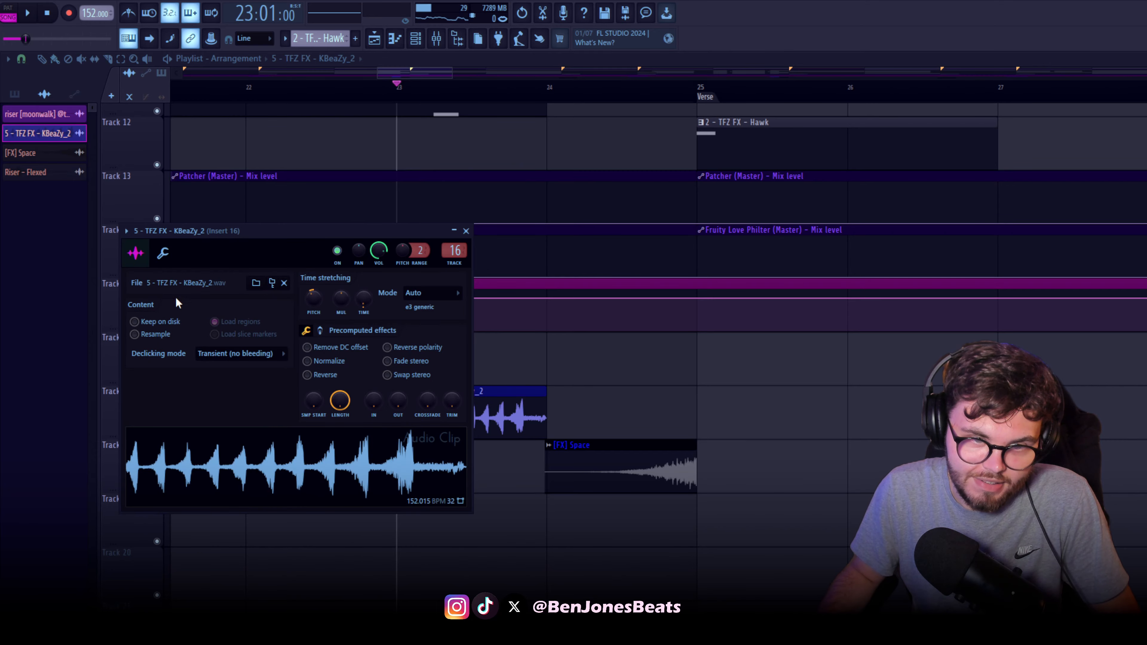
pyautogui.moveTo(303, 242); pyautogui.dragTo(419, 298)
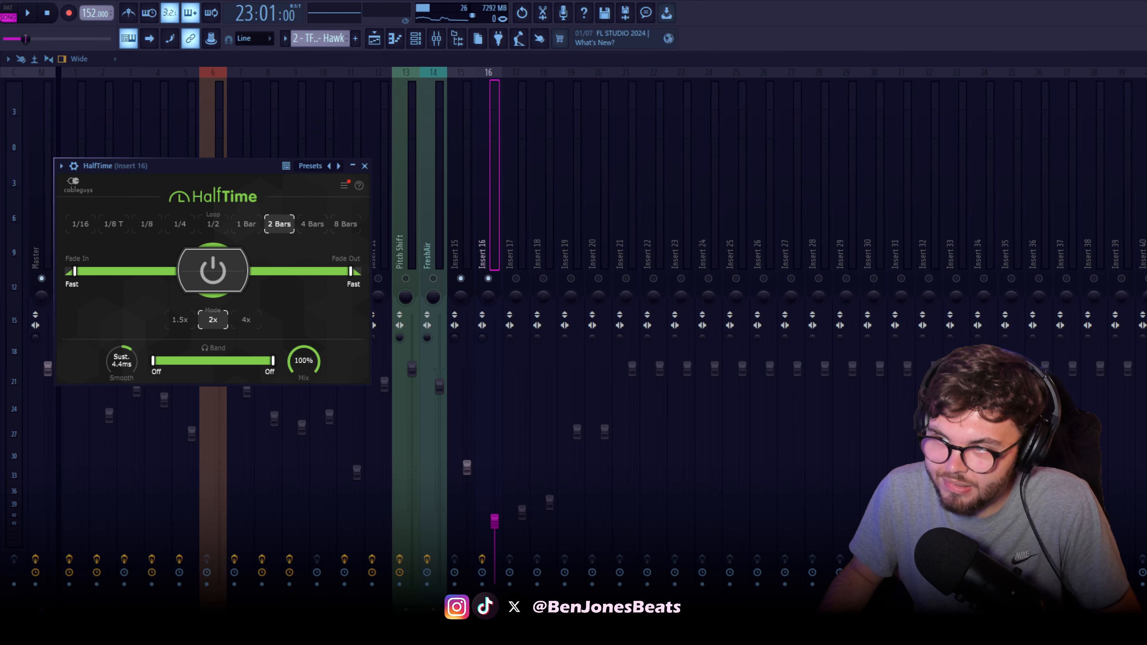
# Inspect HalfTime and the low-cut curve in FabFilter Pro-Q 3 on mixer insert 16 while playing the effect, and close both
pyautogui.moveTo(244, 168); pyautogui.dragTo(397, 218)
pyautogui.press('space')
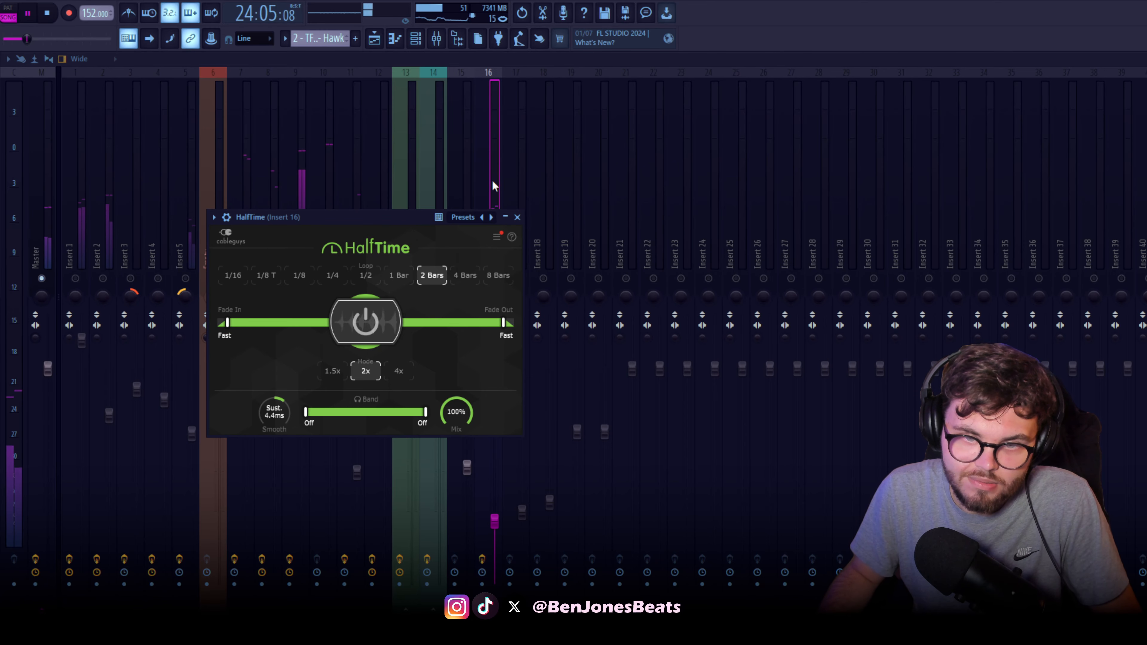
pyautogui.press('space')
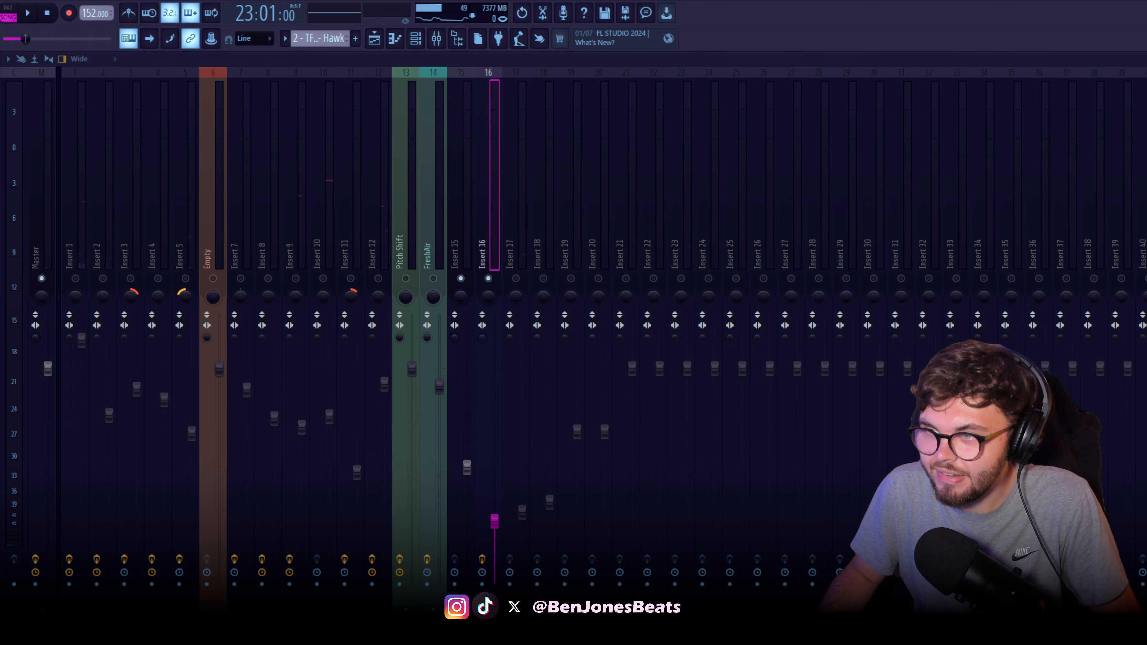
pyautogui.moveTo(265, 128); pyautogui.dragTo(434, 223)
pyautogui.press('Escape')
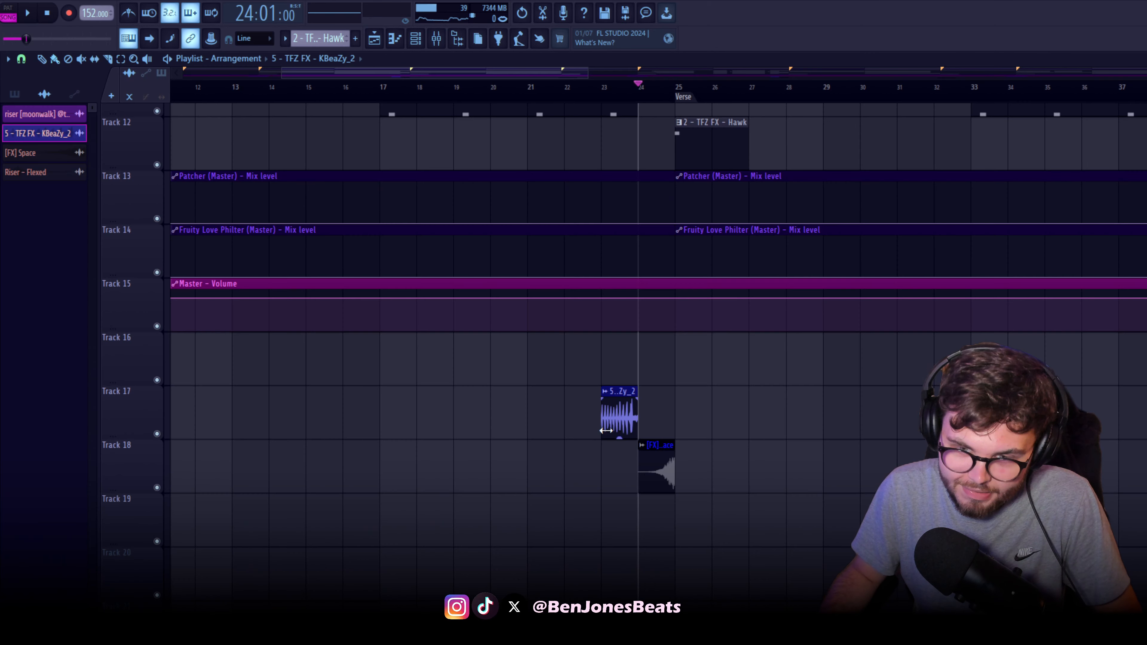
# Play the [FX] Space clip at bar 24 leading into the Verse
pyautogui.scroll(6, 668, 482)
pyautogui.press('space')
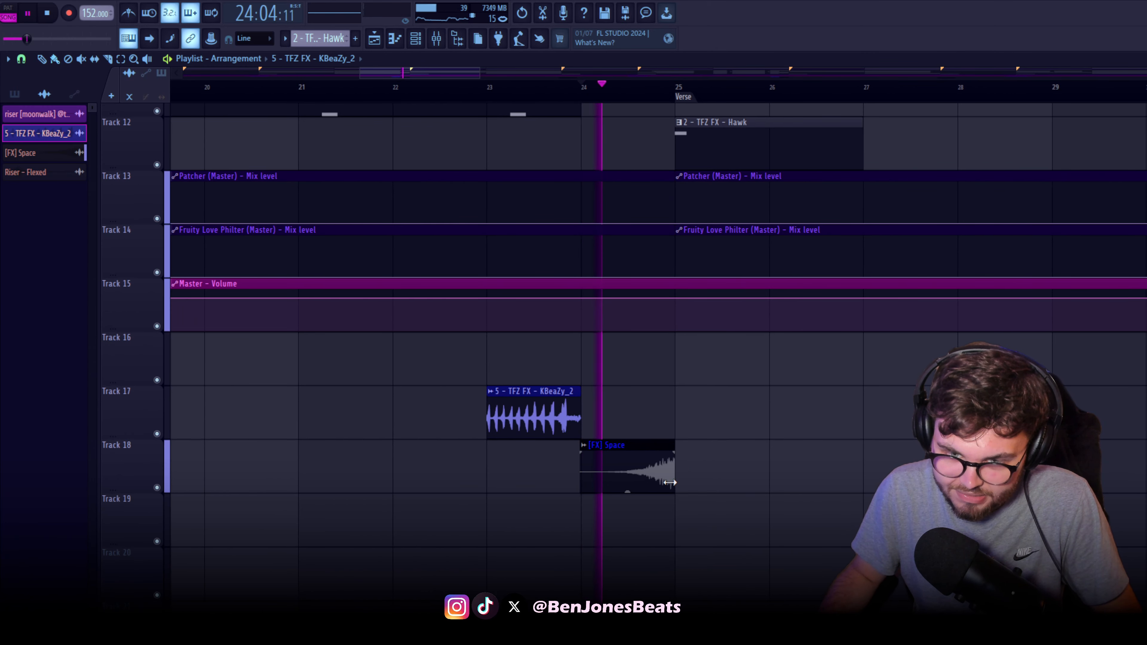
pyautogui.scroll(-5, 668, 475)
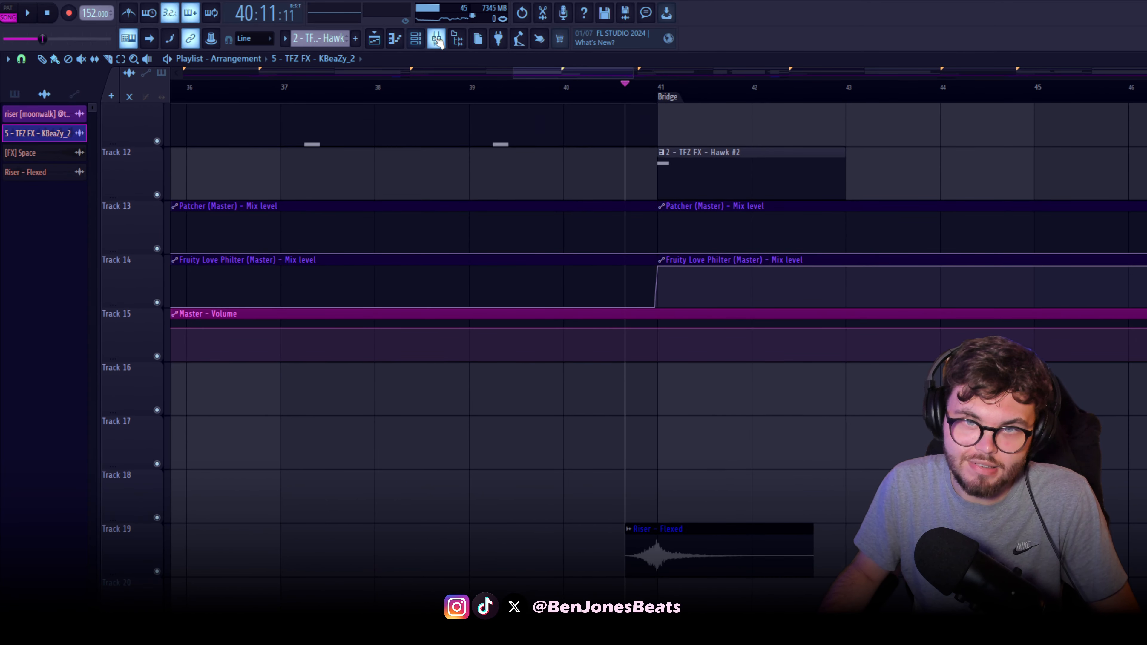
# Play the Riser - Flexed clip leading into the Bridge at bar 41, view its mixer insert 18, and return to the playlist
pyautogui.click(436, 39)
pyautogui.click(517, 248)
pyautogui.press('space')
pyautogui.click(532, 249)
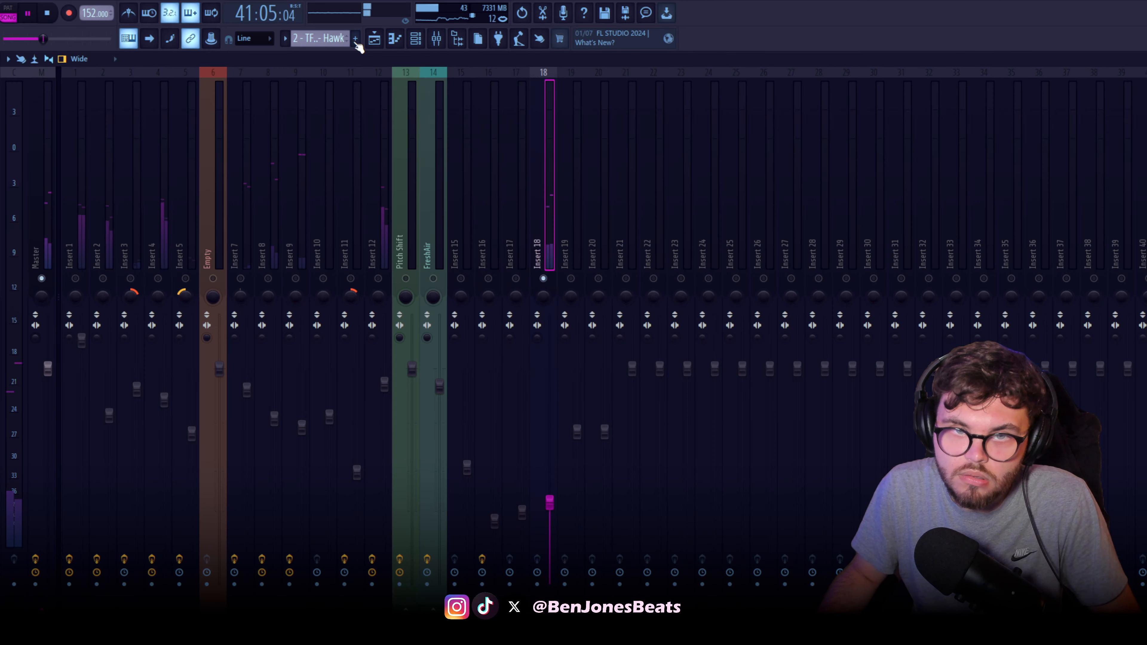
pyautogui.press('F9')
pyautogui.press('space')
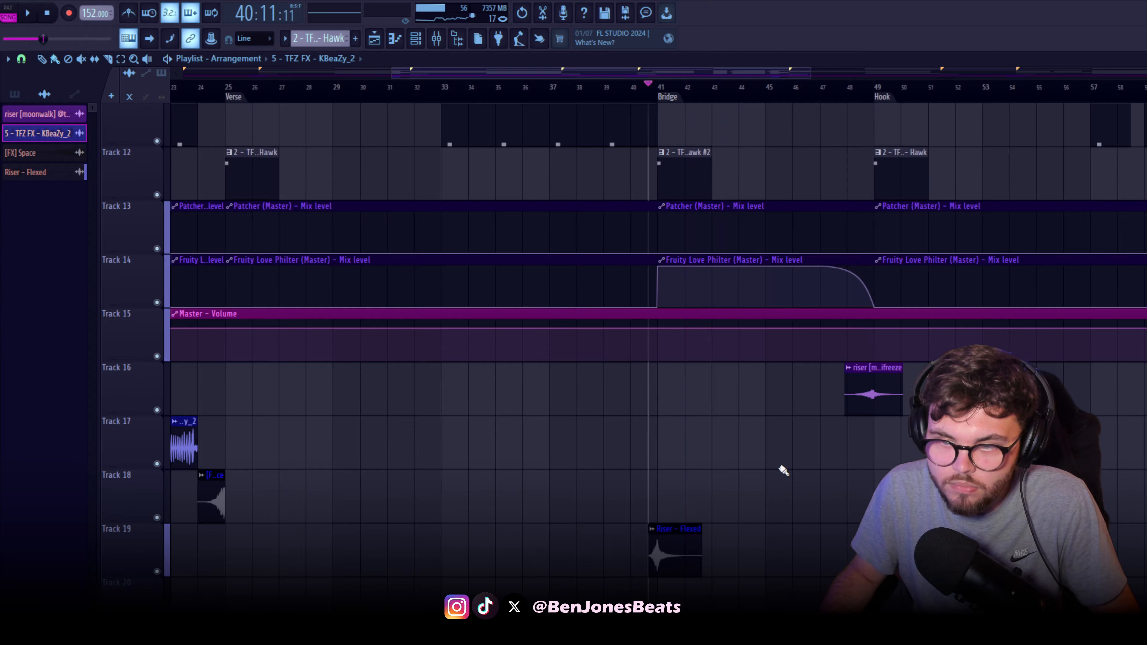
# Examine the riser on Track 16 that leads into the Hook at bar 49
pyautogui.scroll(-4, 784, 465)
pyautogui.scroll(7, 659, 404)
pyautogui.scroll(3, 646, 365)
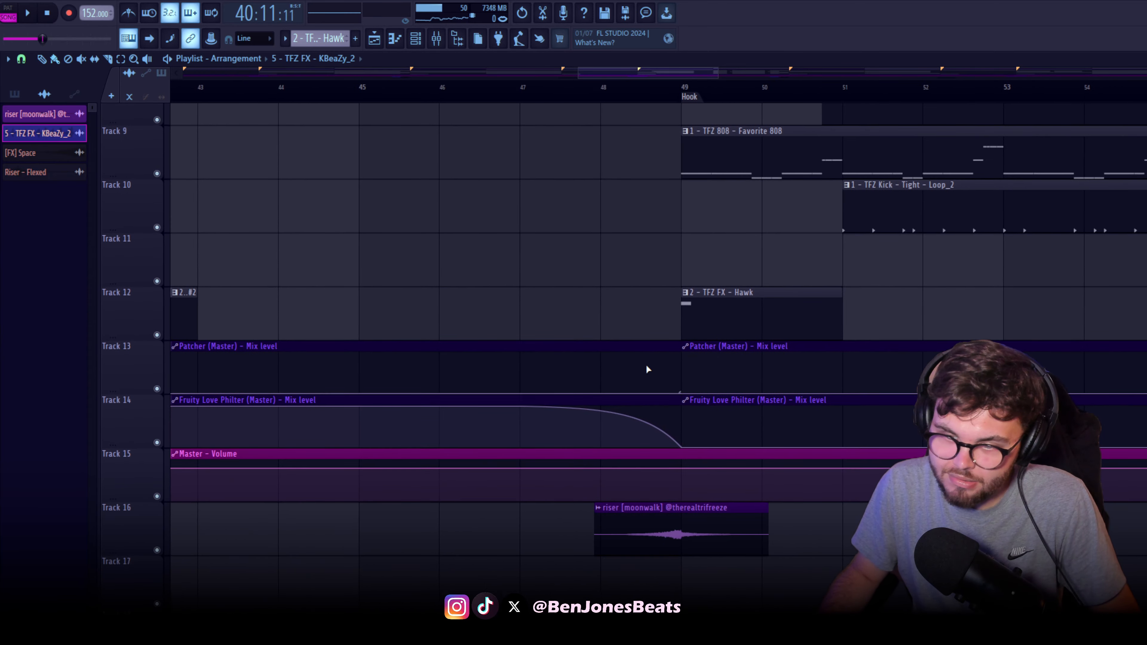
pyautogui.scroll(-5, 599, 380)
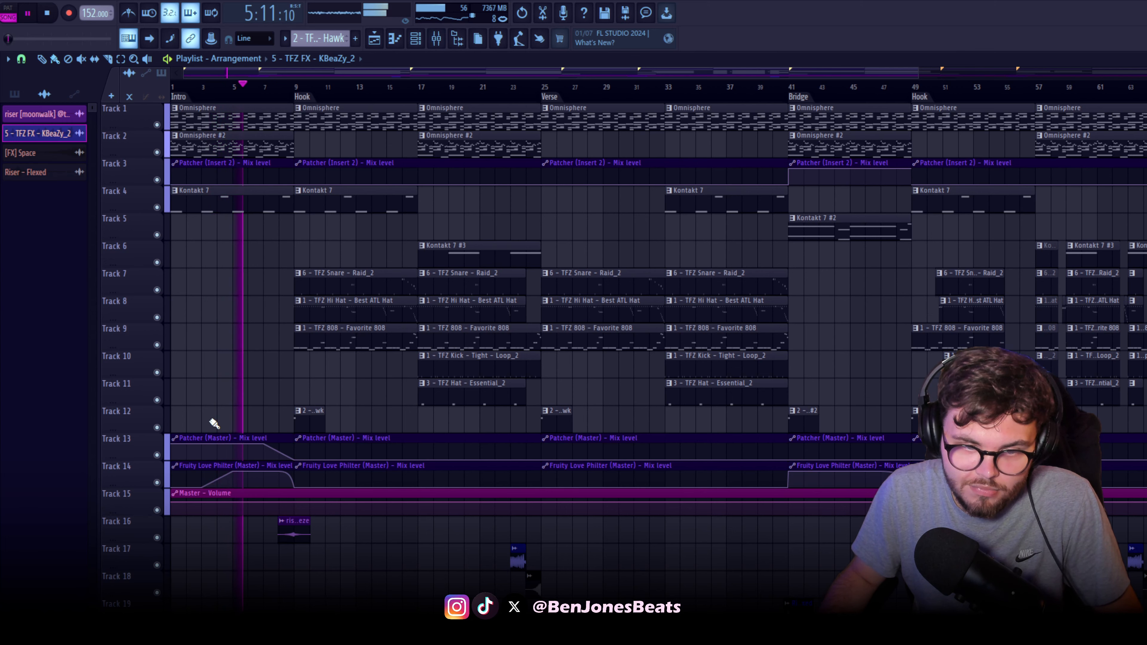
# Play the Intro while viewing the Patcher and Fruity Love Philter mix level automation on Tracks 13 and 14
pyautogui.scroll(4, 229, 420)
pyautogui.scroll(4, 243, 419)
pyautogui.moveTo(251, 420); pyautogui.dragTo(410, 402)
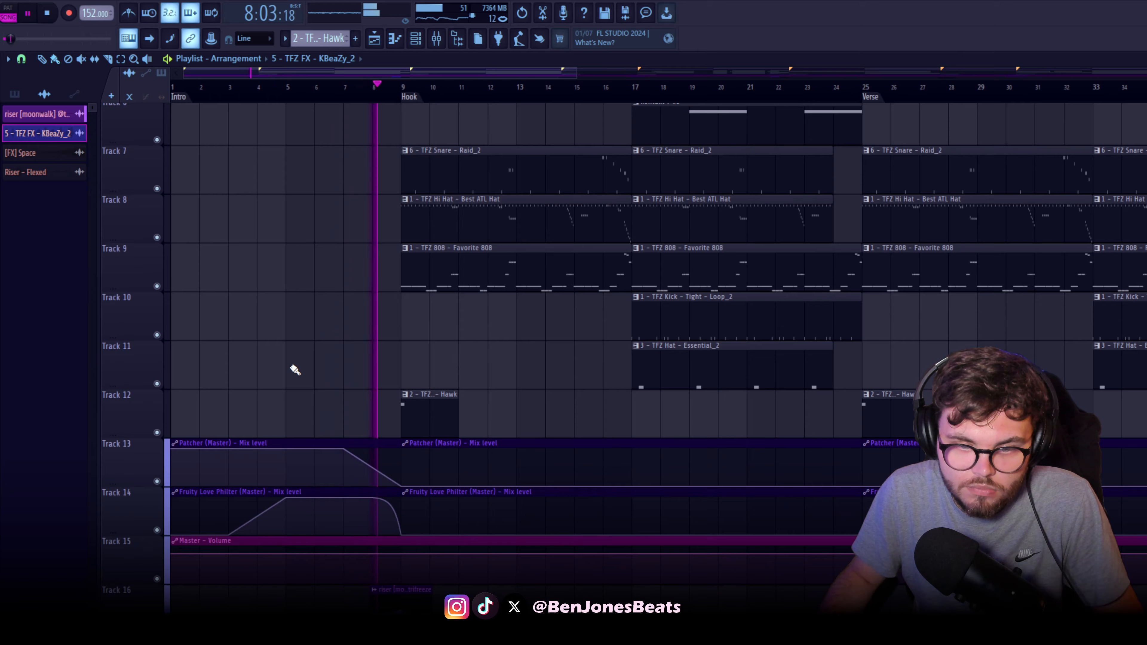
pyautogui.press('space')
# Open the Master channel's Patcher and inspect the HalfTime and FabFilter Pro-Q 3 modules inside it
pyautogui.press('F9')
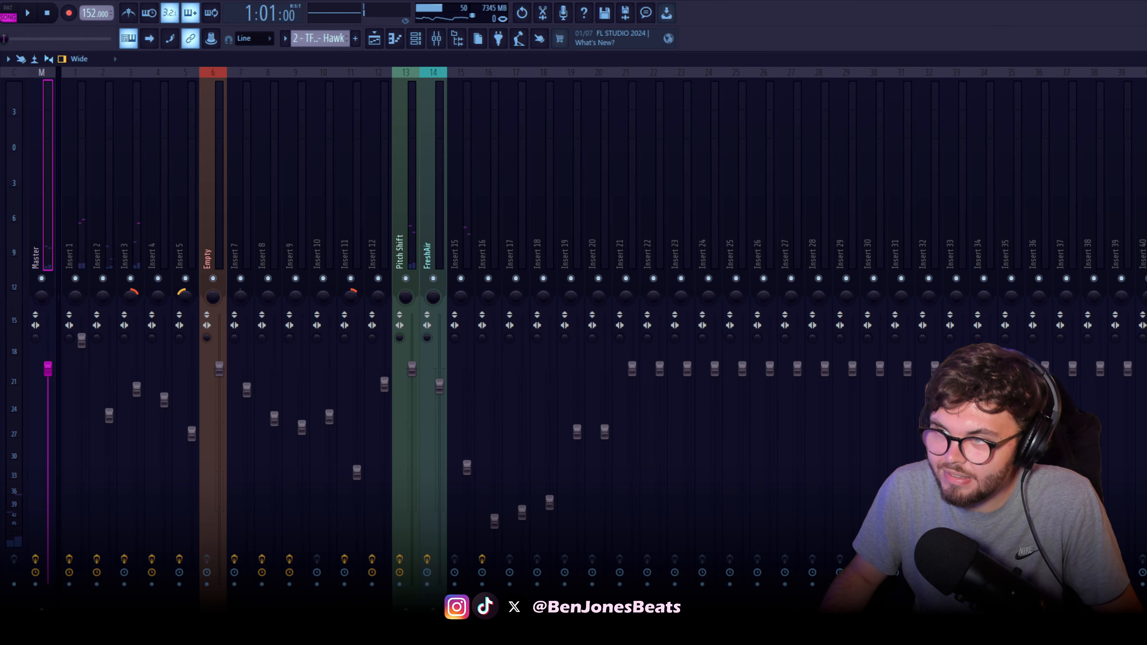
pyautogui.moveTo(499, 238); pyautogui.dragTo(358, 210)
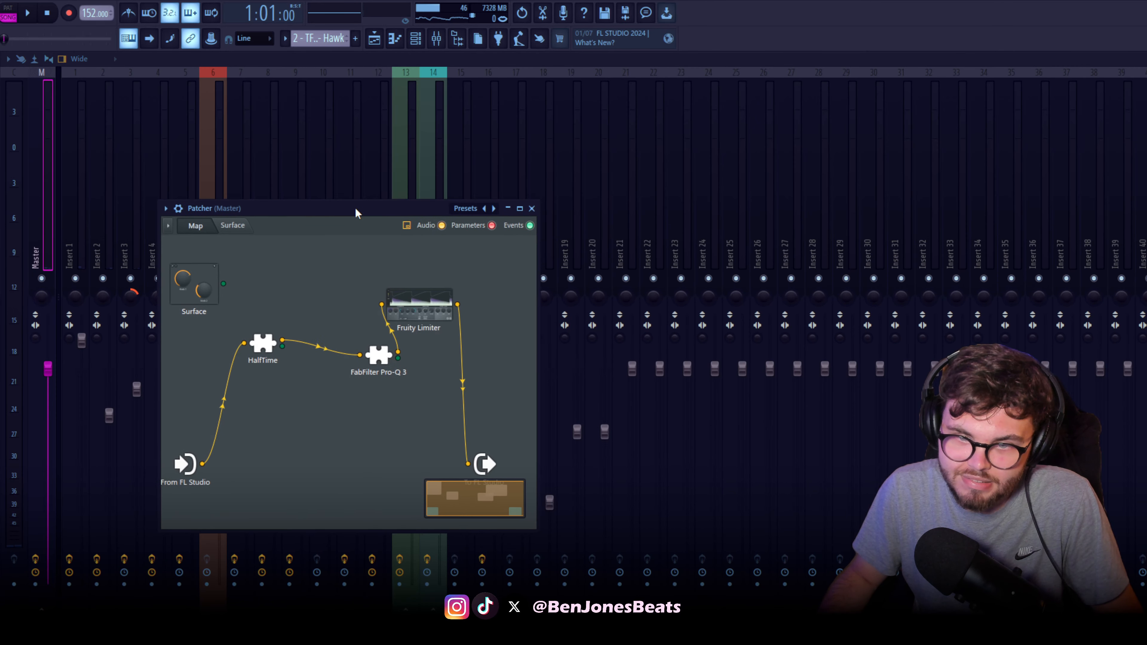
pyautogui.doubleClick(265, 353)
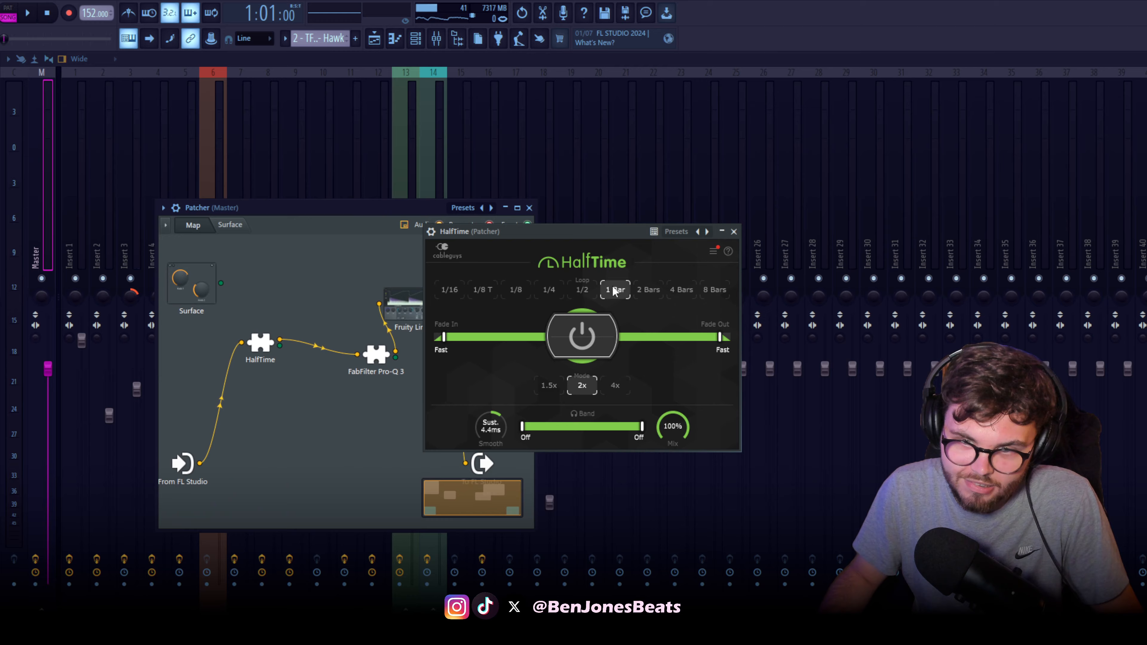
pyautogui.moveTo(595, 226); pyautogui.dragTo(372, 326)
pyautogui.click(509, 329)
pyautogui.moveTo(395, 366); pyautogui.dragTo(425, 404)
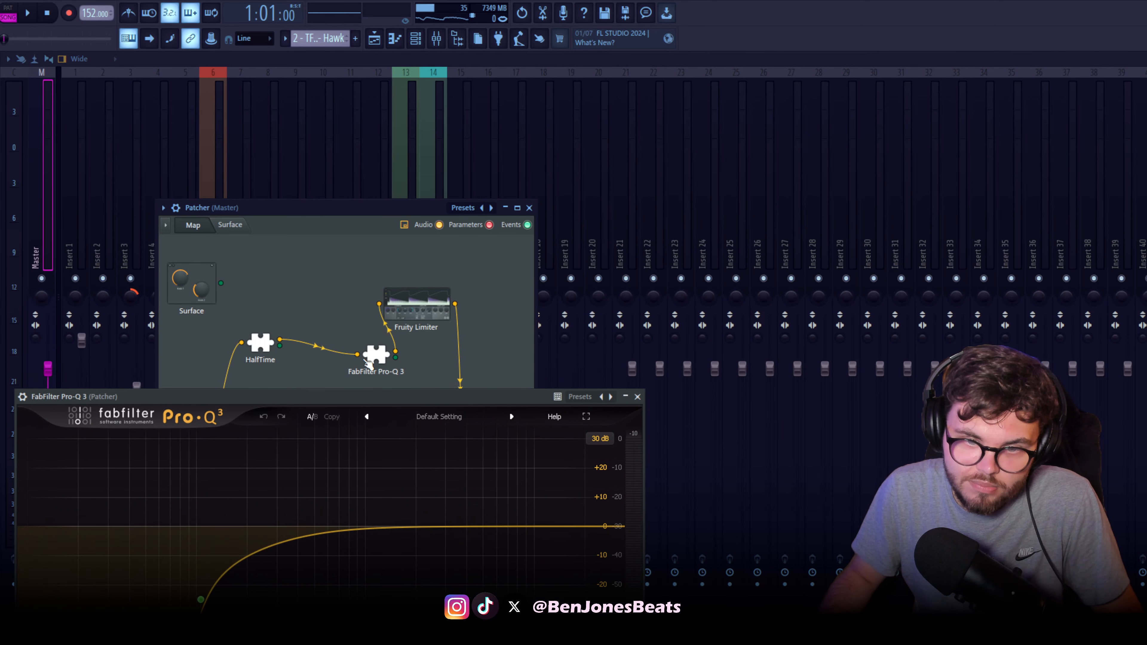
pyautogui.moveTo(512, 242); pyautogui.dragTo(351, 273)
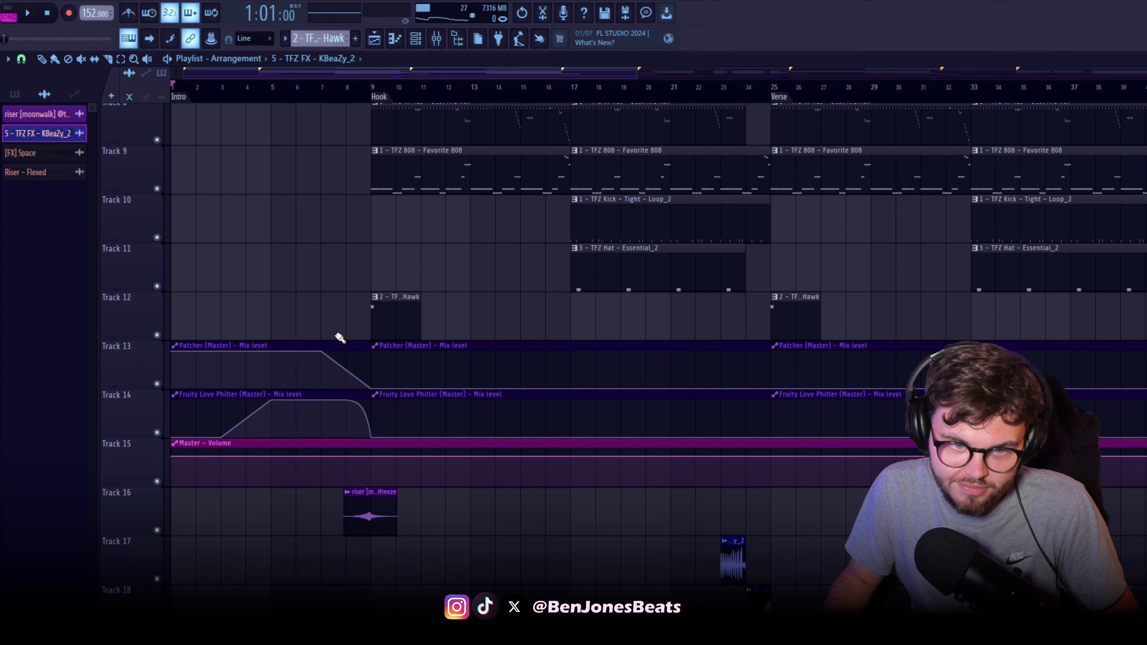
# Review the Love Philter automation, open Fruity Love Philter on the Master, look through its preset list, and close the plugin
pyautogui.scroll(3, 242, 506)
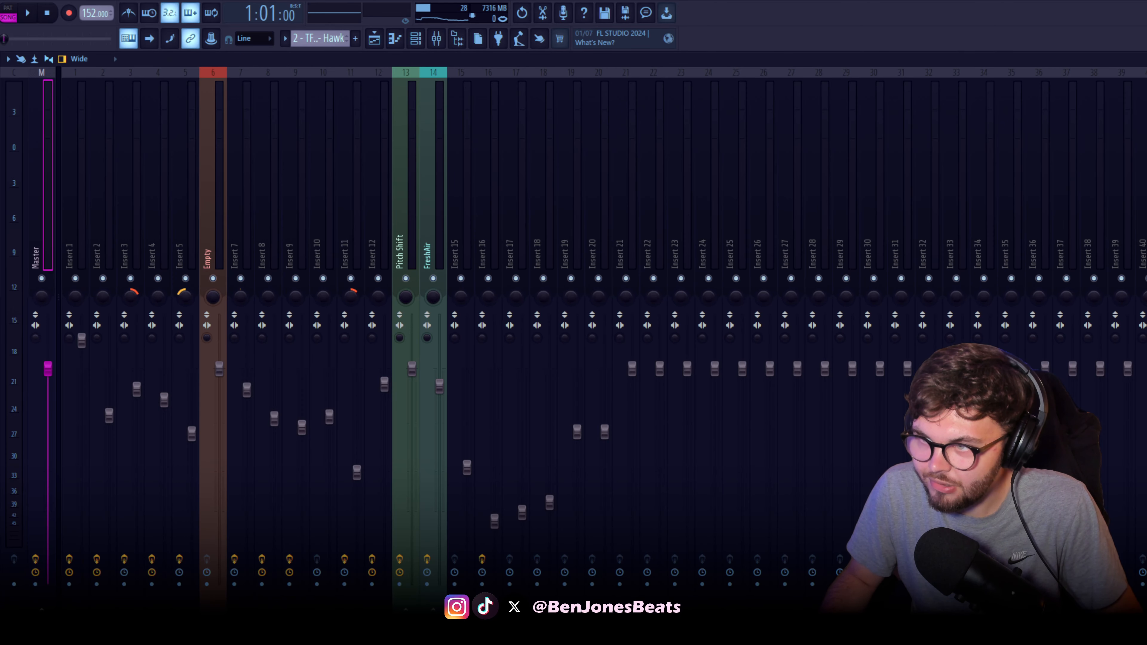
pyautogui.moveTo(499, 210); pyautogui.dragTo(357, 214)
pyautogui.click(185, 216)
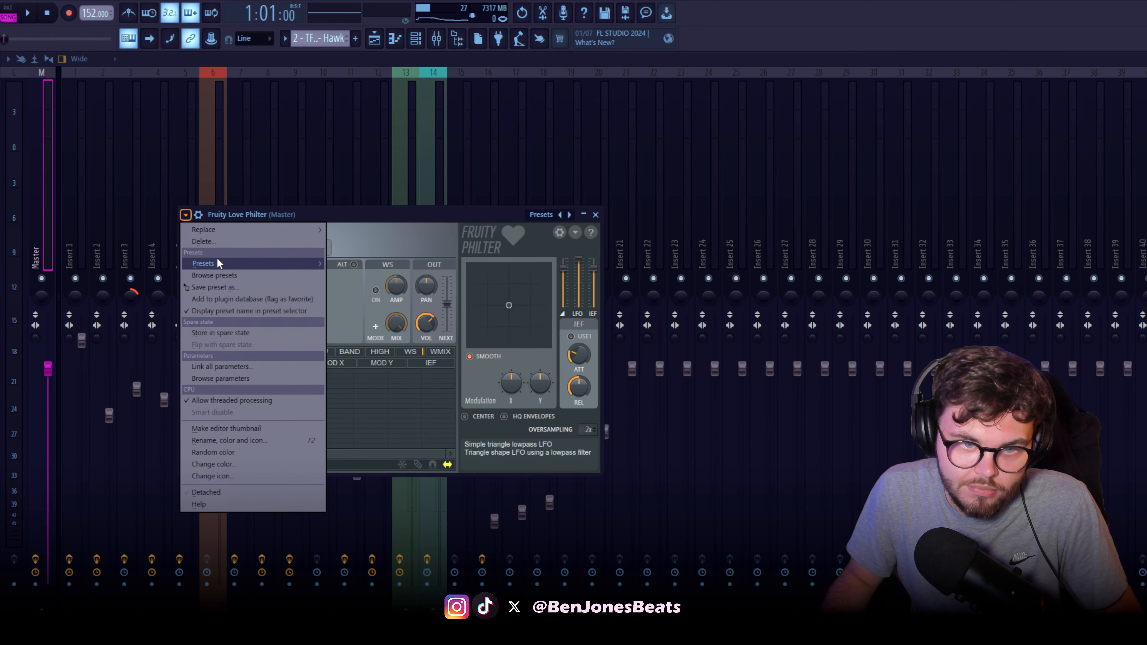
pyautogui.moveTo(232, 261)
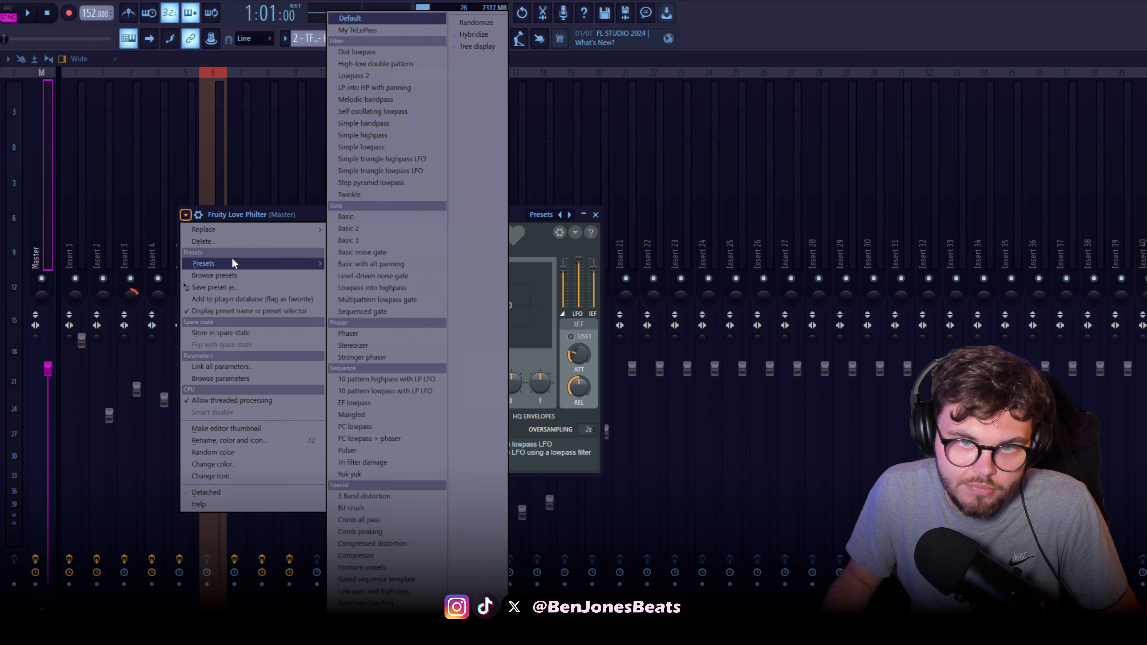
pyautogui.click(384, 183)
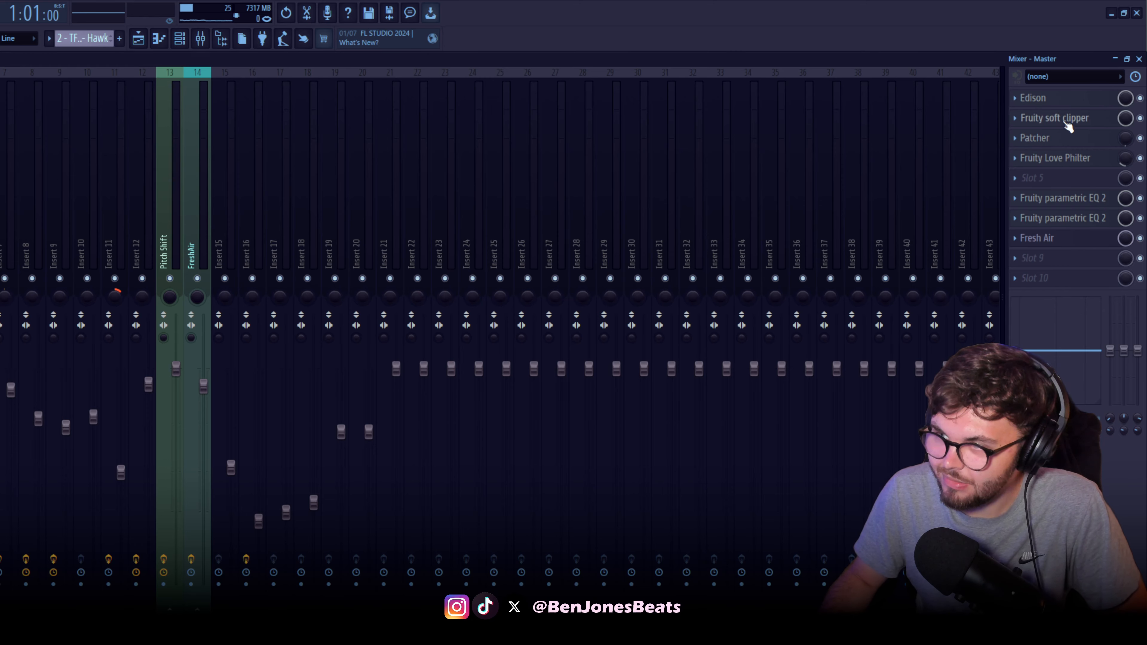
pyautogui.click(1077, 162)
pyautogui.moveTo(30, 215); pyautogui.dragTo(1, 219)
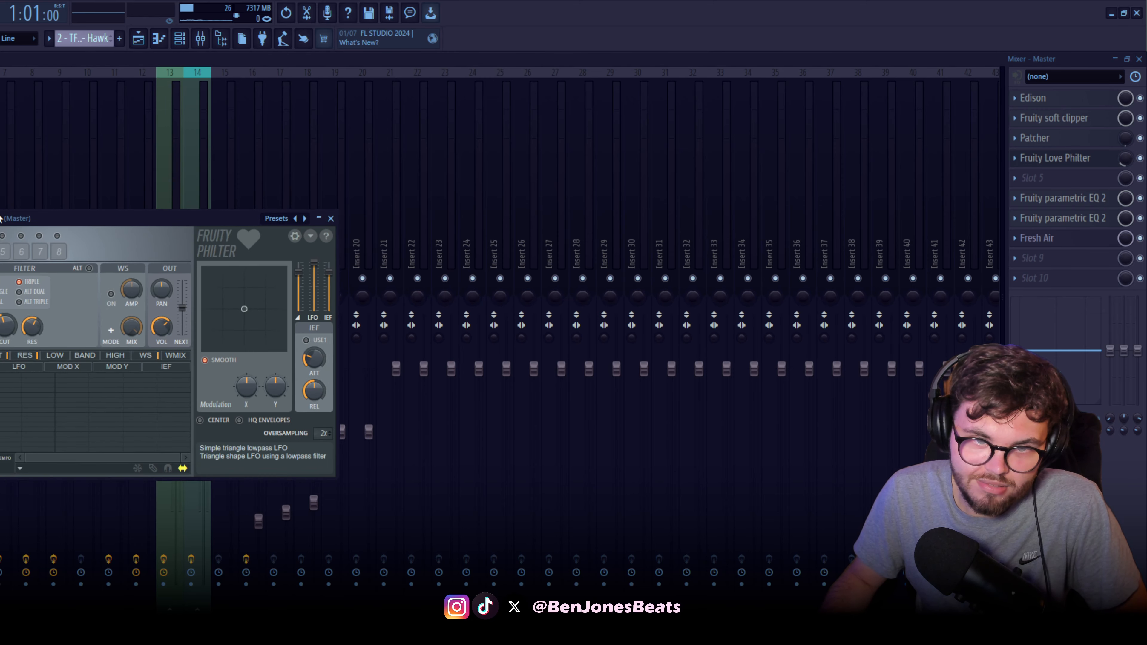
pyautogui.click(1048, 164)
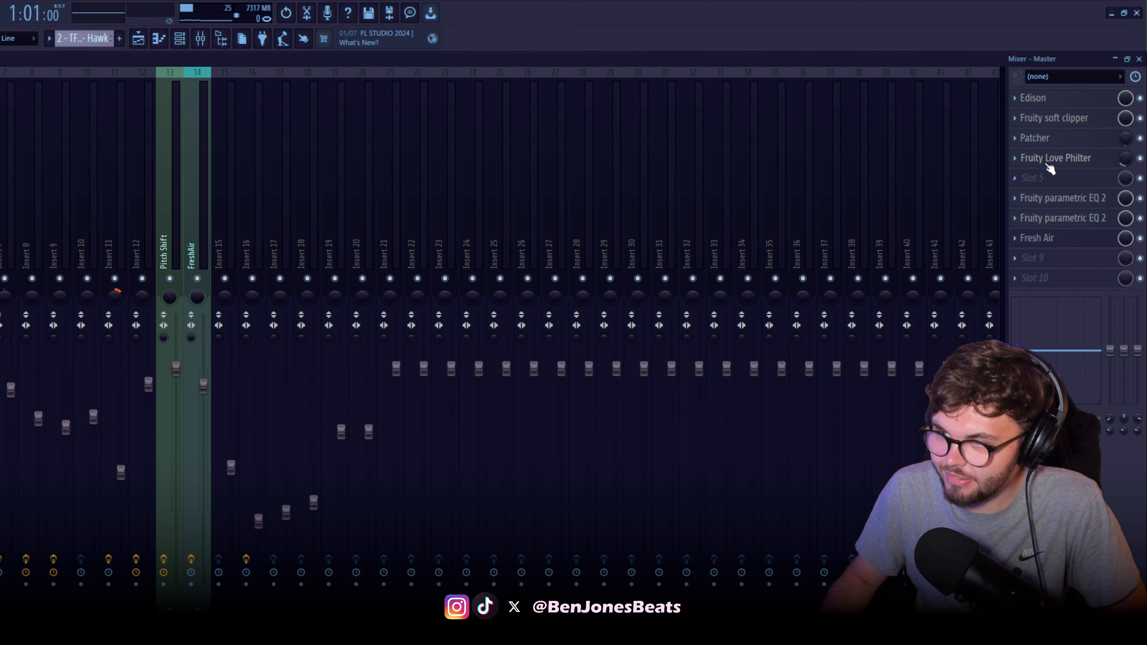
# Create a mix level automation clip for the Master's first Fruity parametric EQ 2 and lower its start and end points to the minimum
pyautogui.click(1083, 199)
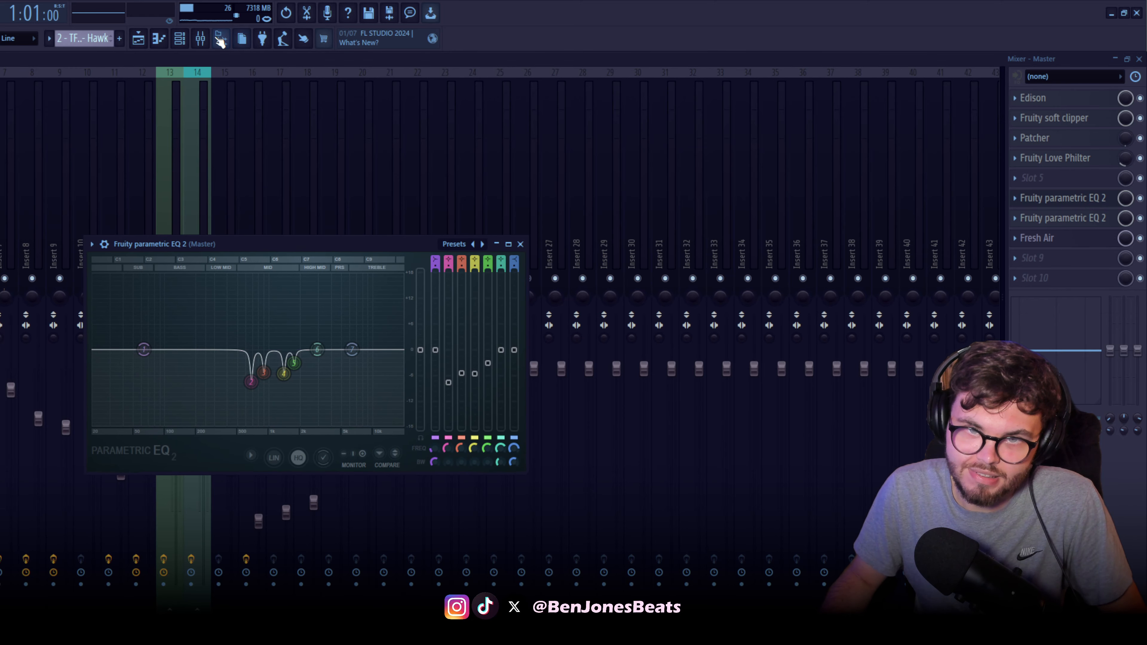
pyautogui.rightClick(1128, 202)
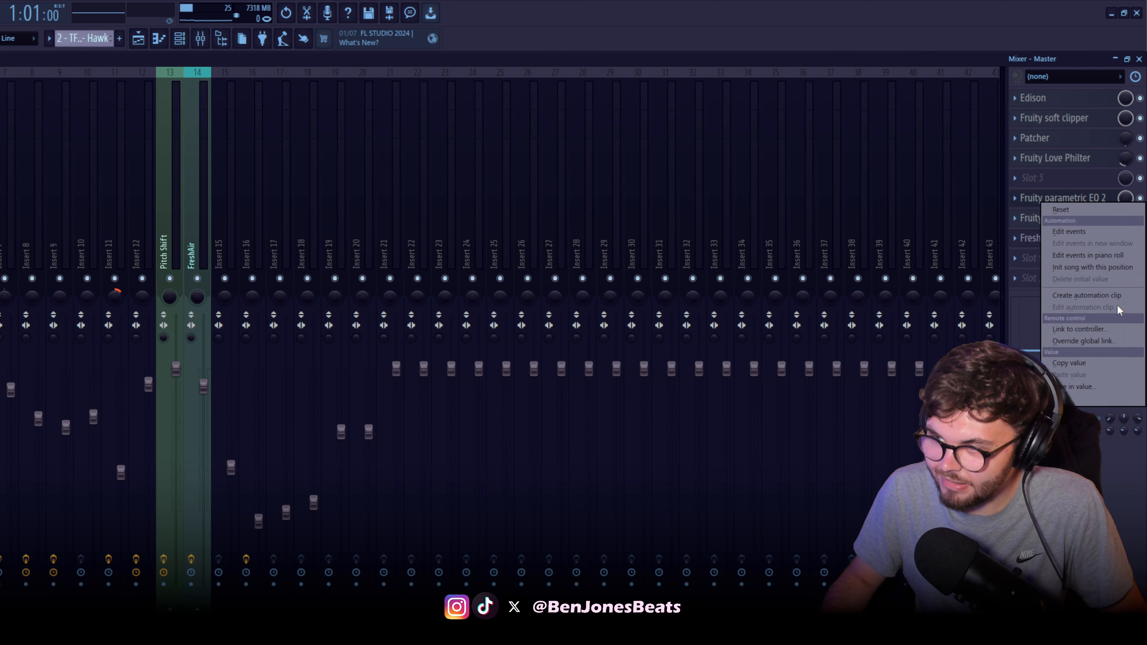
pyautogui.click(1118, 294)
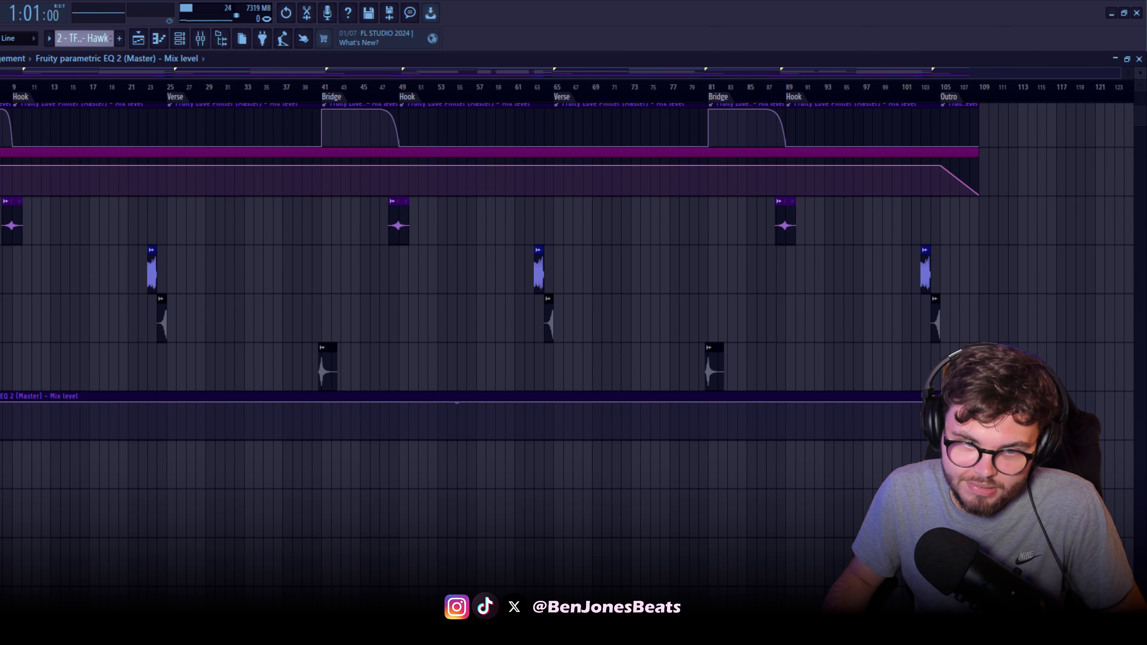
pyautogui.moveTo(0, 402); pyautogui.dragTo(0, 439)
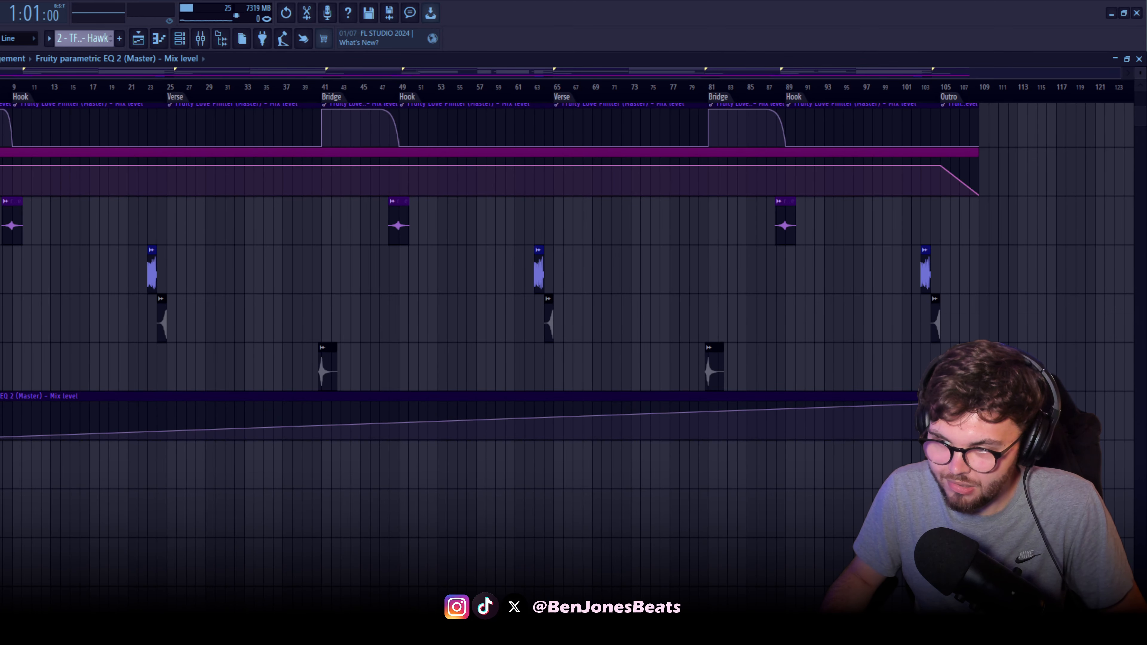
pyautogui.moveTo(979, 402); pyautogui.dragTo(979, 439)
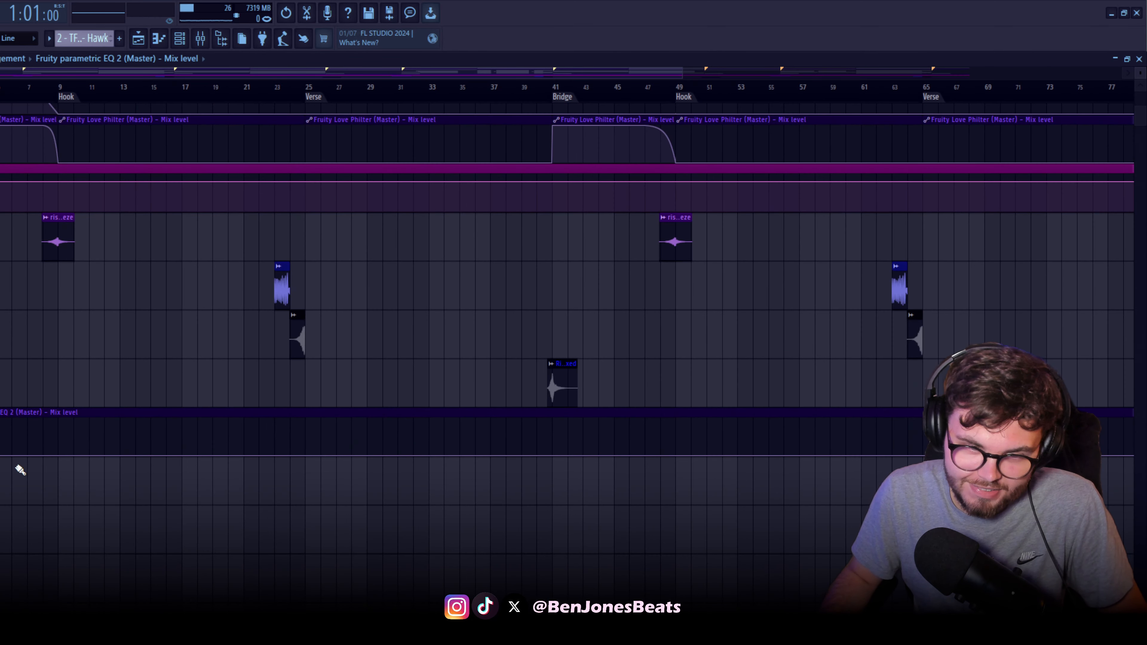
# Make the EQ mix level automation jump to maximum at the bar 9 Hook and hold that level to the clip's end
pyautogui.scroll(3, 23, 506)
pyautogui.scroll(3, 23, 507)
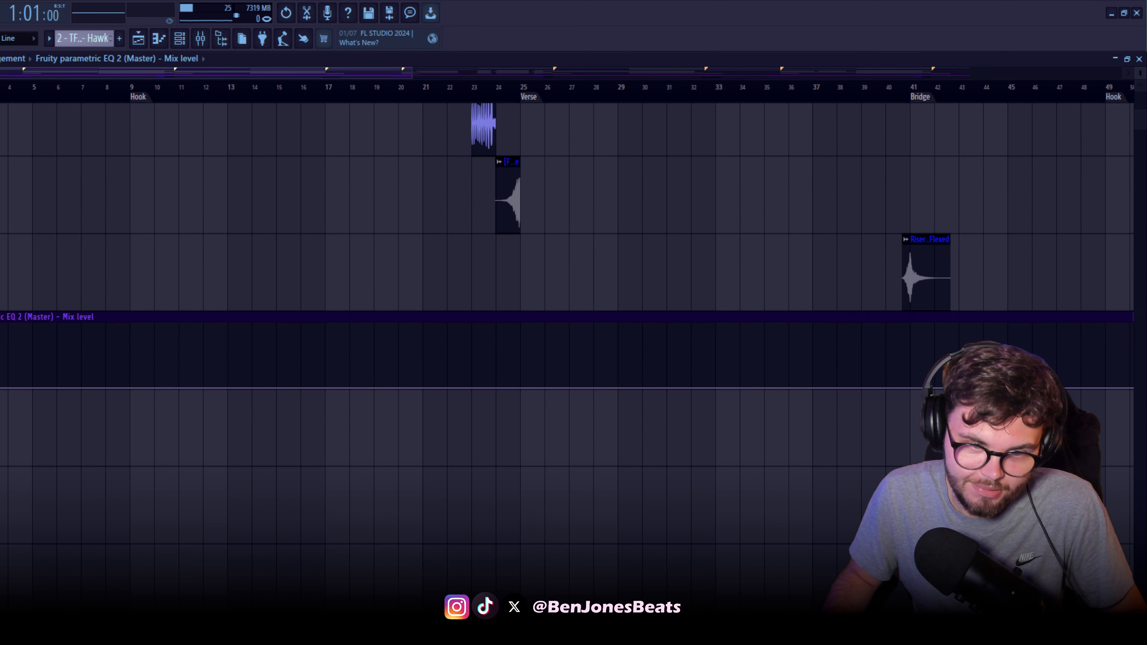
pyautogui.scroll(2, 165, 397)
pyautogui.rightClick(249, 381)
pyautogui.moveTo(249, 380); pyautogui.dragTo(244, 300)
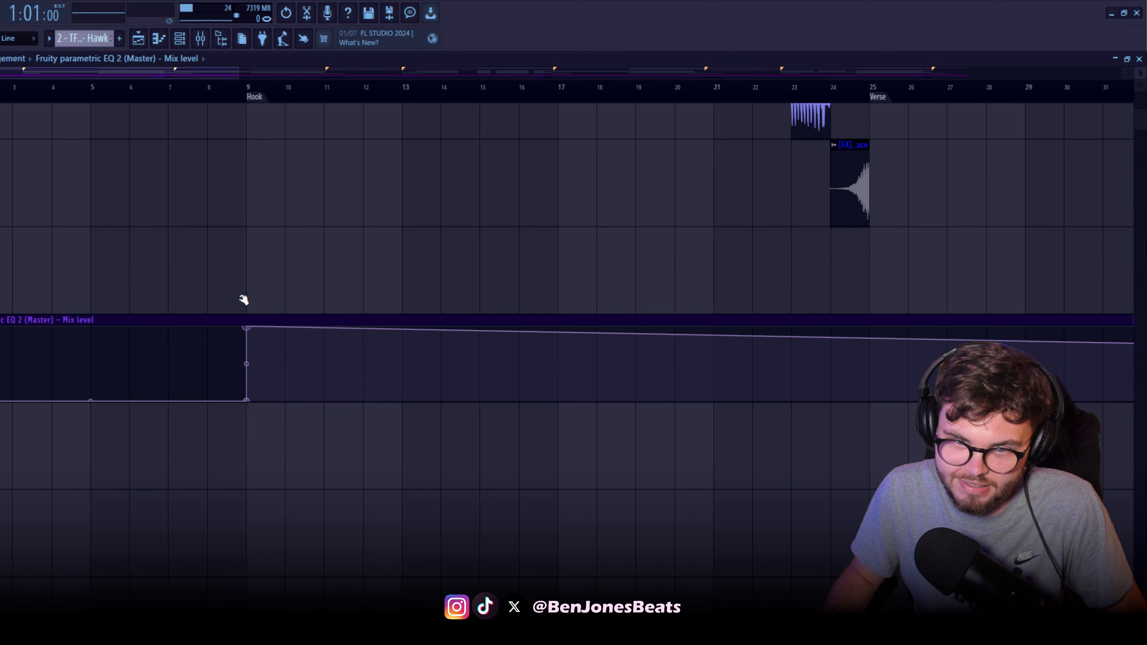
pyautogui.scroll(-4, 297, 390)
pyautogui.scroll(-3, 340, 390)
pyautogui.moveTo(986, 399); pyautogui.dragTo(987, 322)
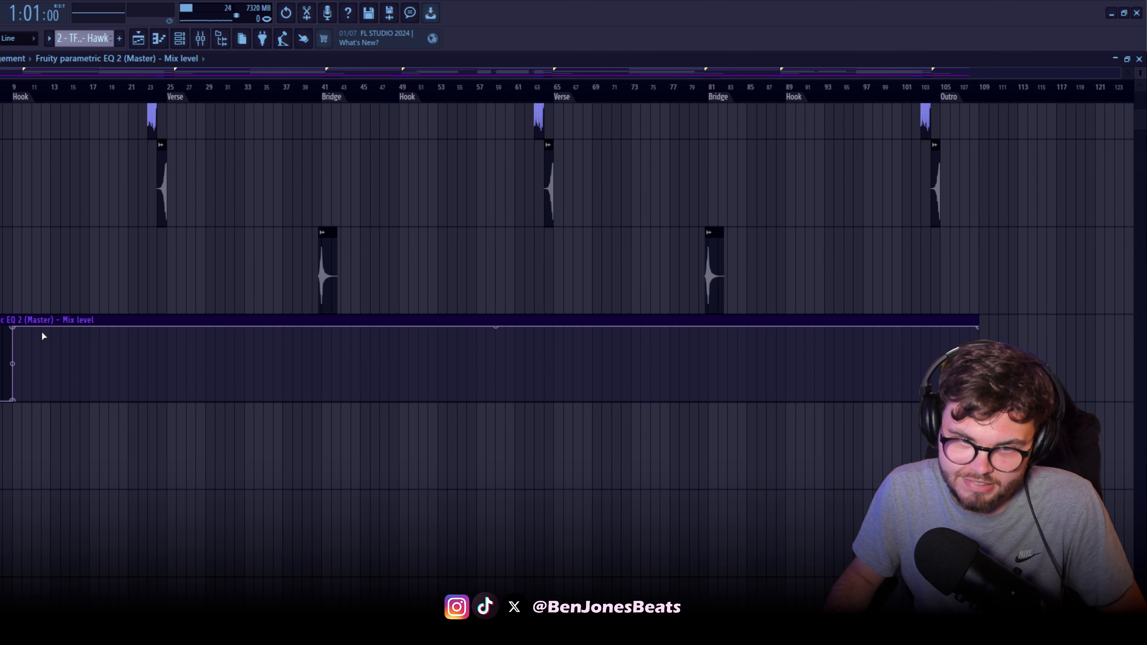
pyautogui.scroll(3, 122, 388)
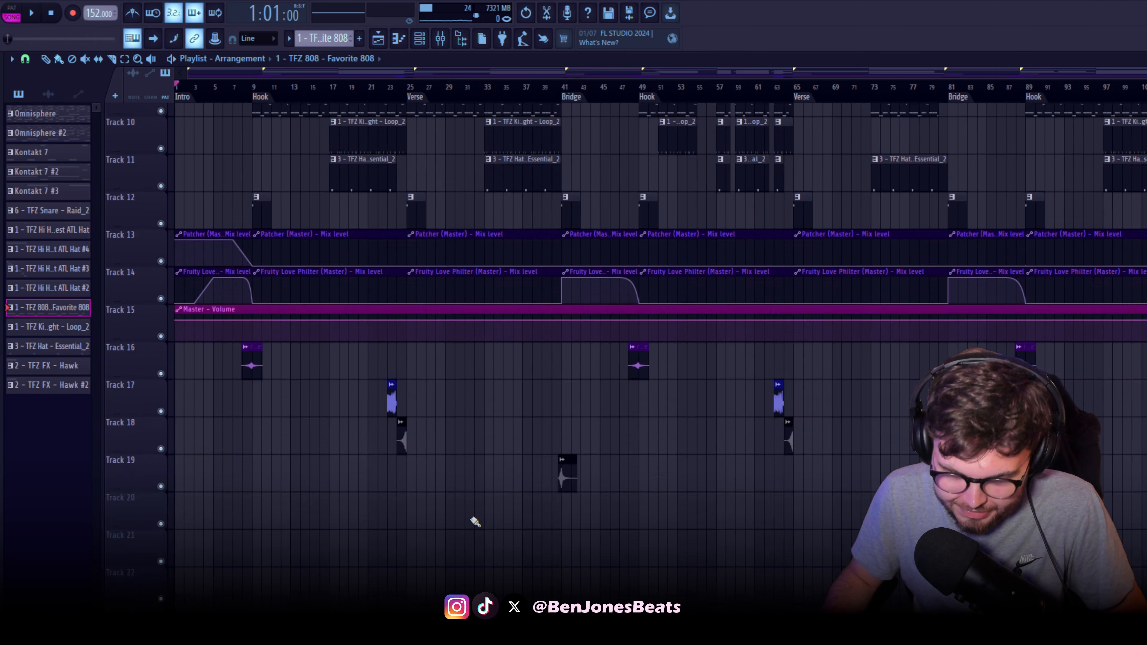
pyautogui.scroll(2, 475, 522)
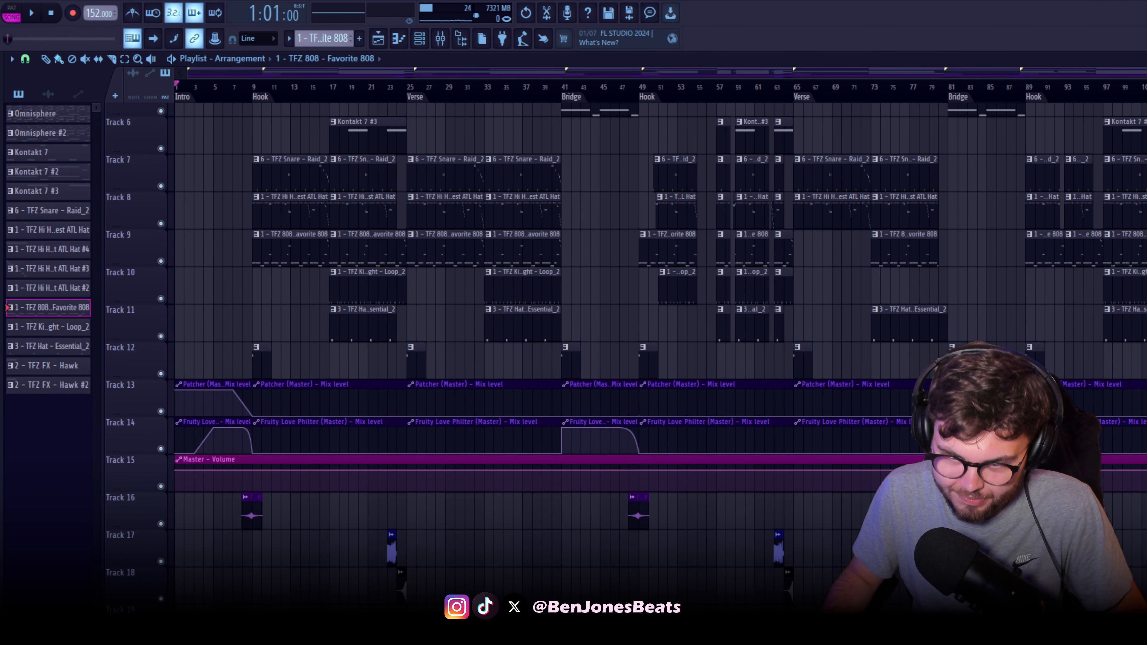
# Play the Bridge from bar 41, check the mixer briefly, and return to the playlist
pyautogui.scroll(2, 764, 213)
pyautogui.scroll(2, 503, 496)
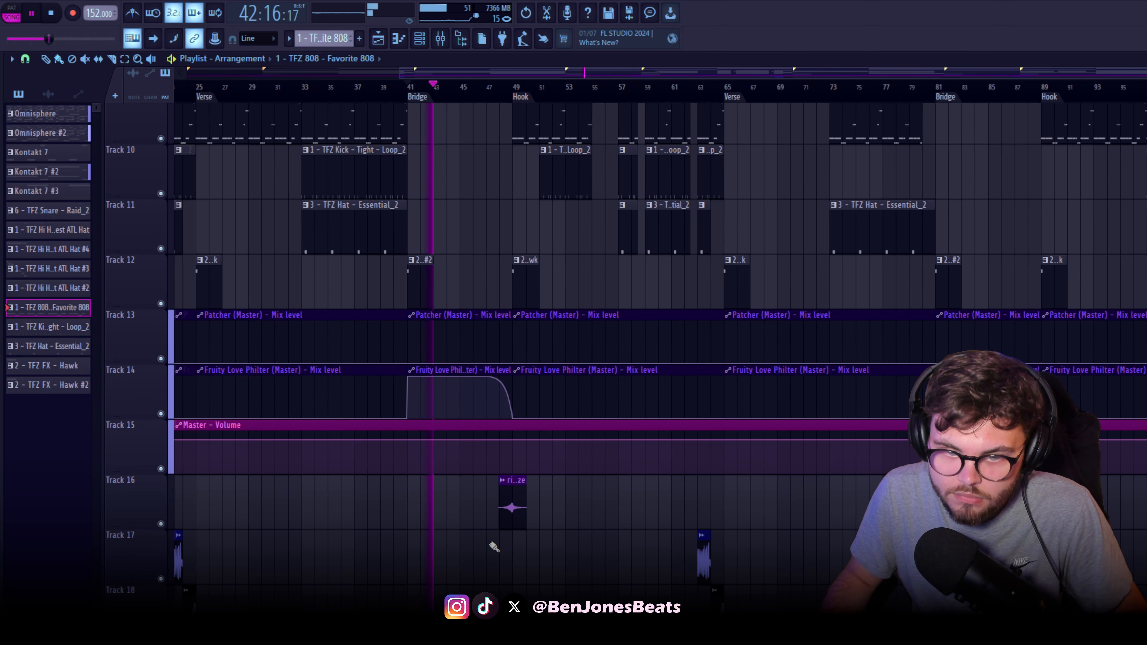
pyautogui.scroll(-3, 494, 549)
pyautogui.scroll(-2, 493, 549)
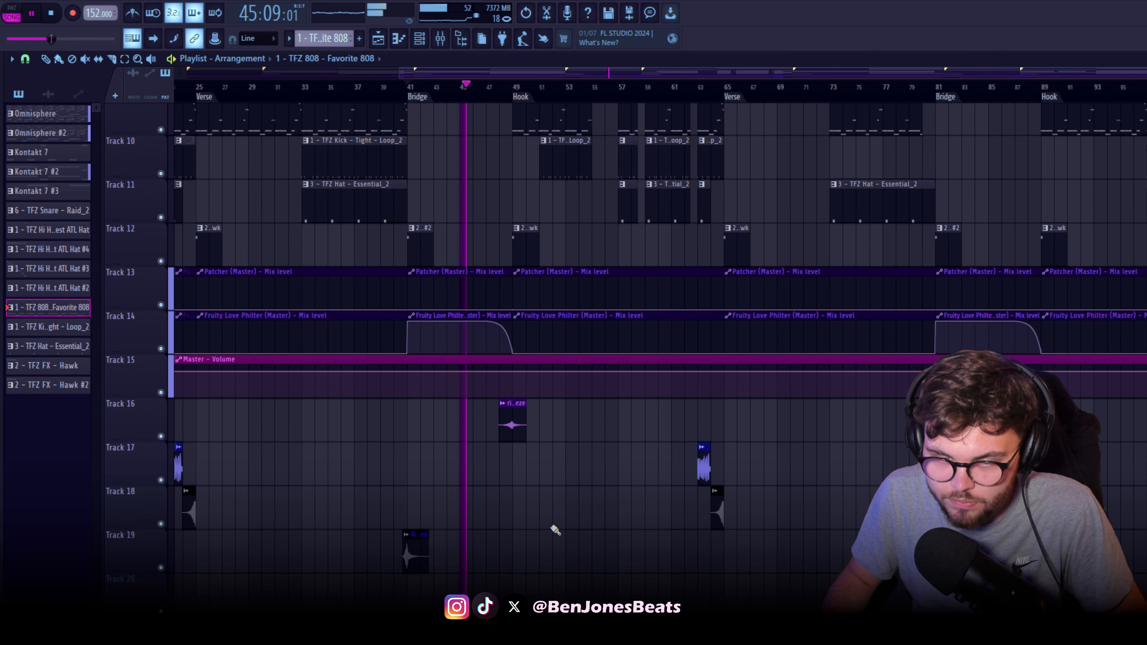
pyautogui.click(450, 39)
pyautogui.click(435, 41)
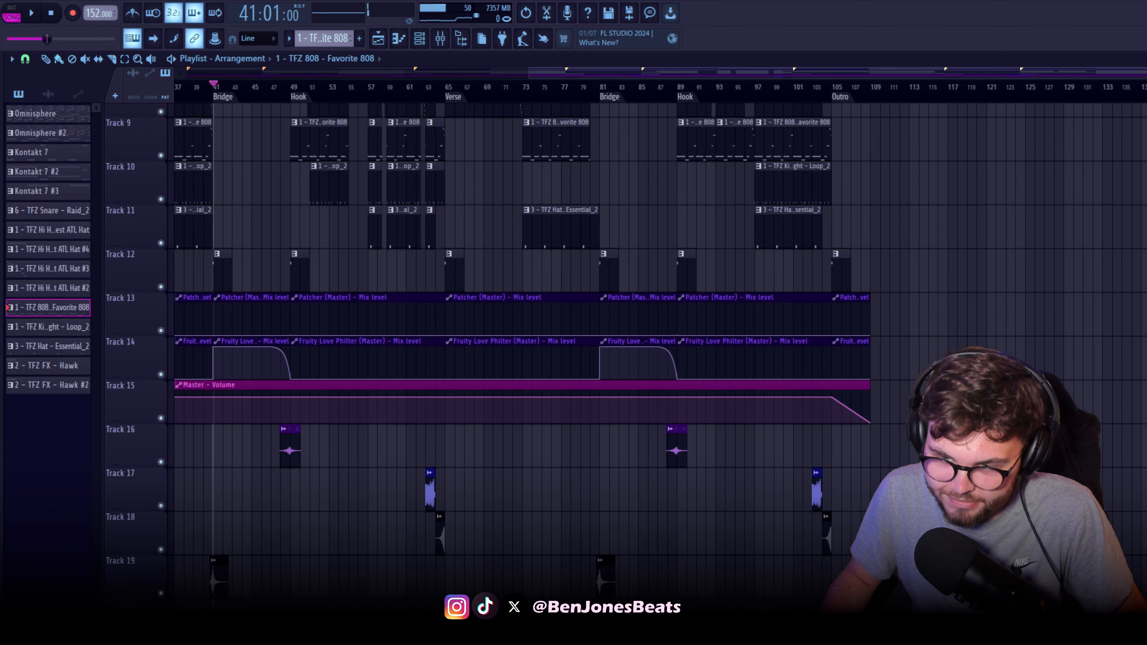
# Delete the existing Master - Volume automation clip from the project
pyautogui.scroll(3, 607, 441)
pyautogui.scroll(-3, 641, 442)
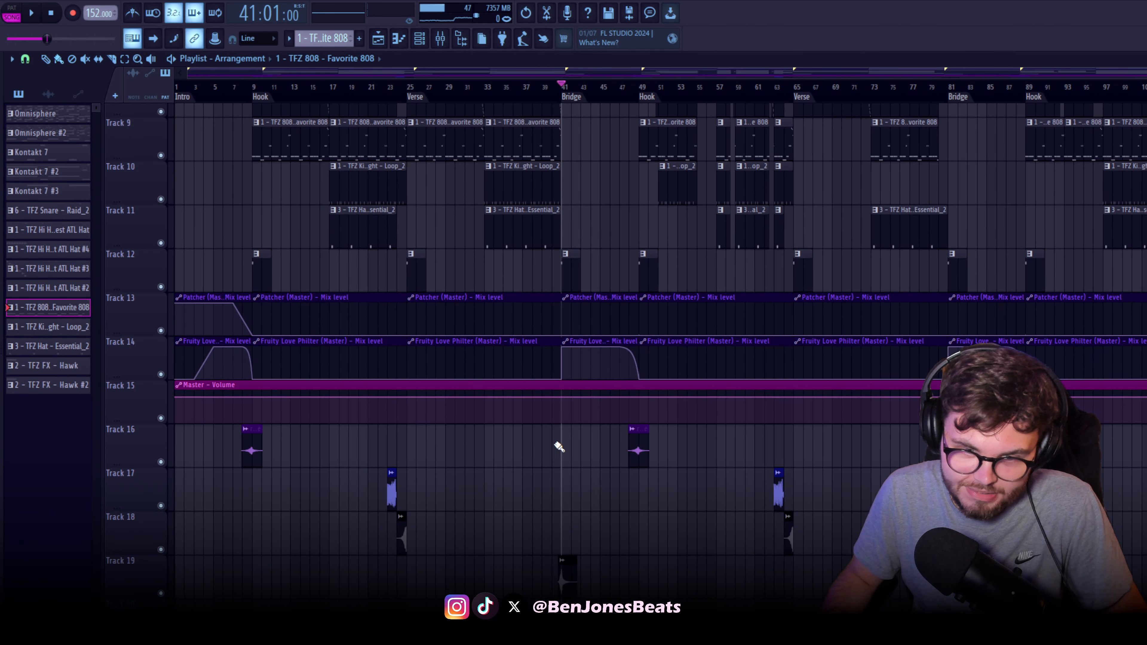
pyautogui.hscroll(10, 558, 448)
pyautogui.scroll(3, 537, 479)
pyautogui.hscroll(8, 612, 508)
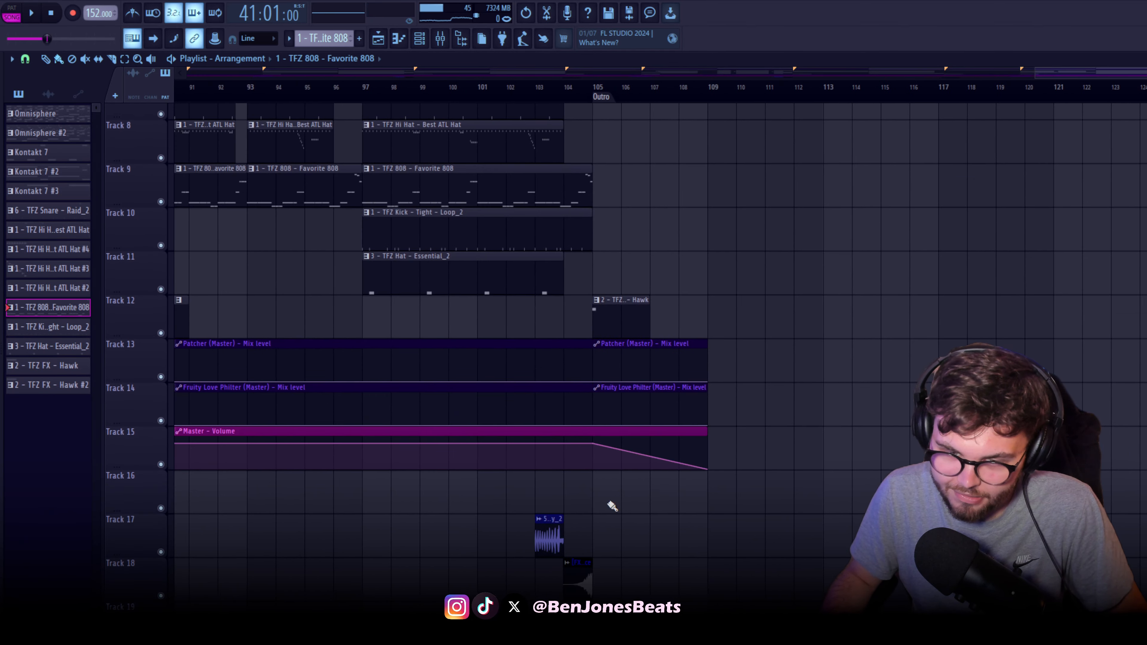
pyautogui.scroll(2, 542, 470)
pyautogui.click(445, 403)
pyautogui.rightClick(57, 178)
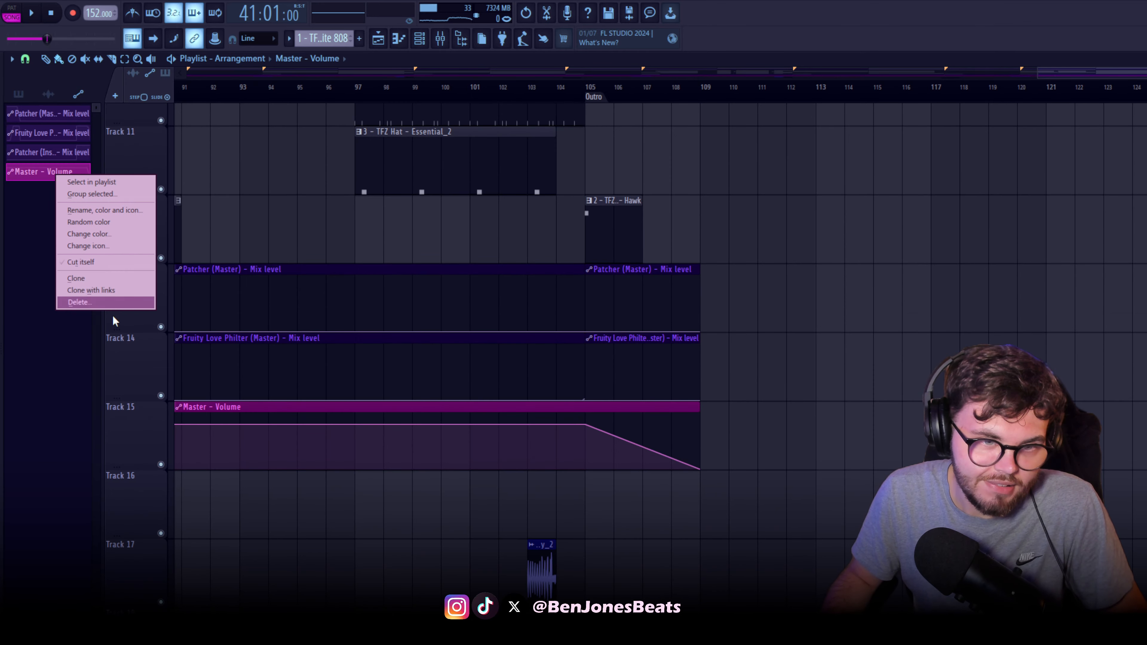
pyautogui.click(73, 299)
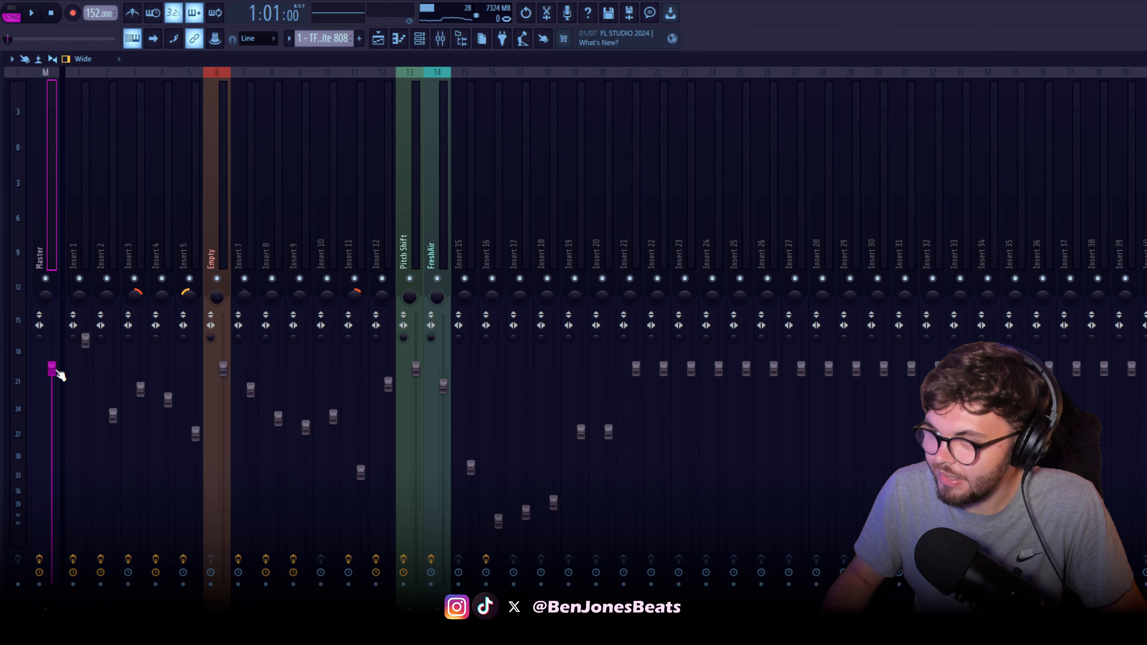
# Create an automation clip for the Master track's volume fader and return to the playlist
pyautogui.rightClick(54, 370)
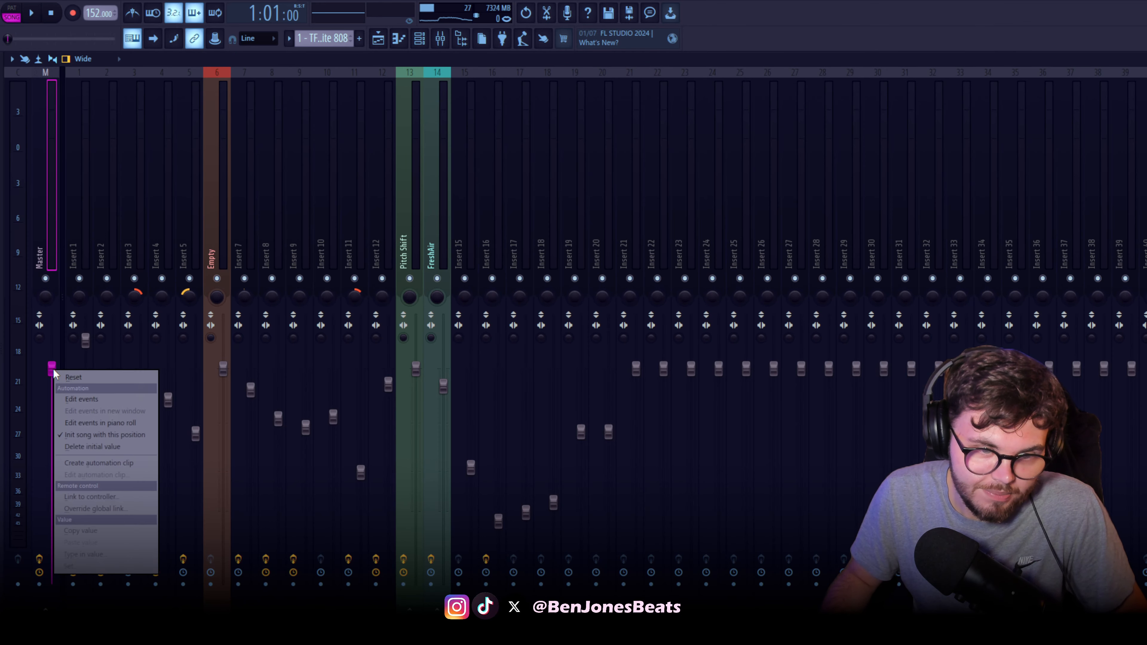
pyautogui.click(129, 466)
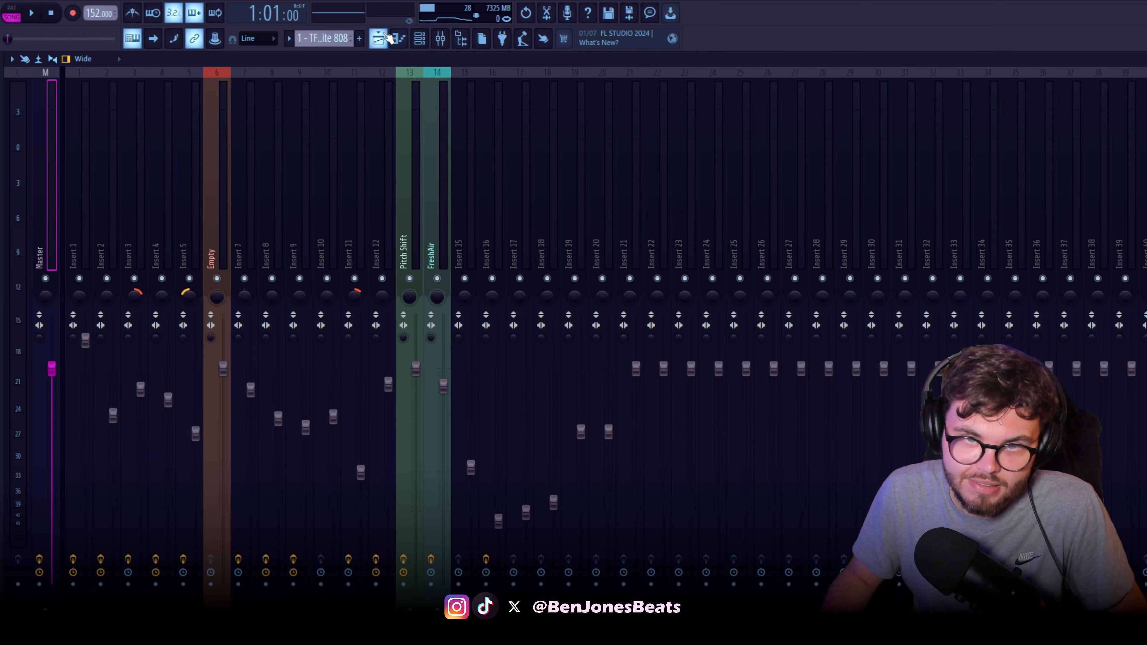
pyautogui.click(385, 35)
# Add a Master - Volume automation point at the bar 105 Outro matching the end point's level, and lower the end point at bar 109 to minimum
pyautogui.scroll(3, 551, 431)
pyautogui.scroll(2, 582, 485)
pyautogui.scroll(3, 853, 478)
pyautogui.hscroll(3, 856, 472)
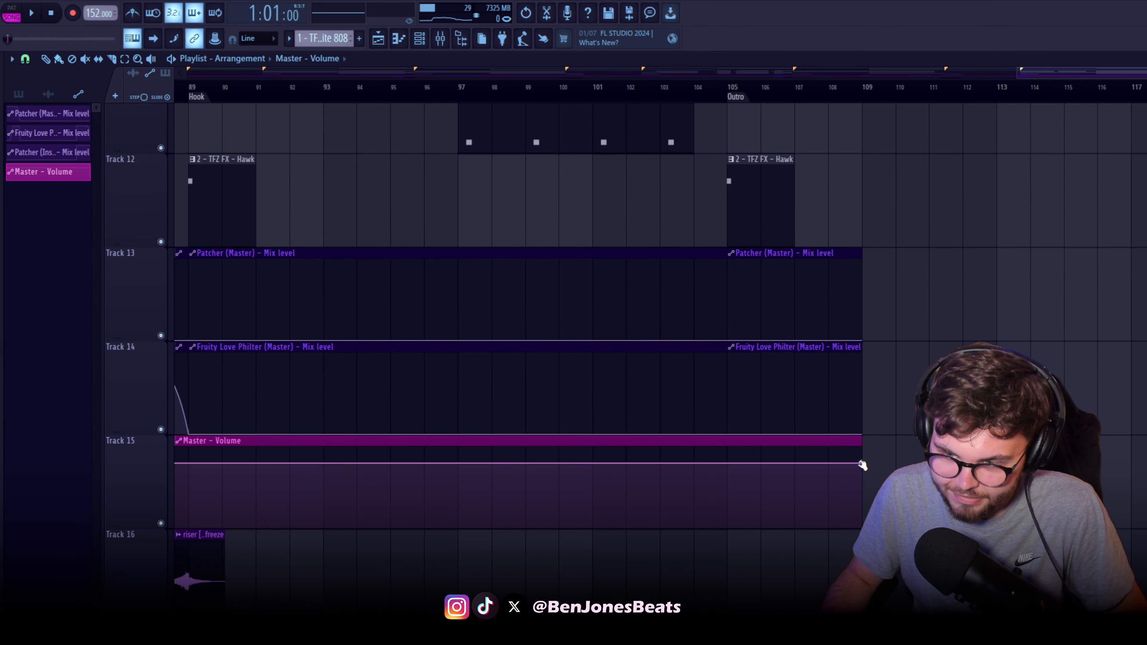
pyautogui.rightClick(862, 465)
pyautogui.click(897, 603)
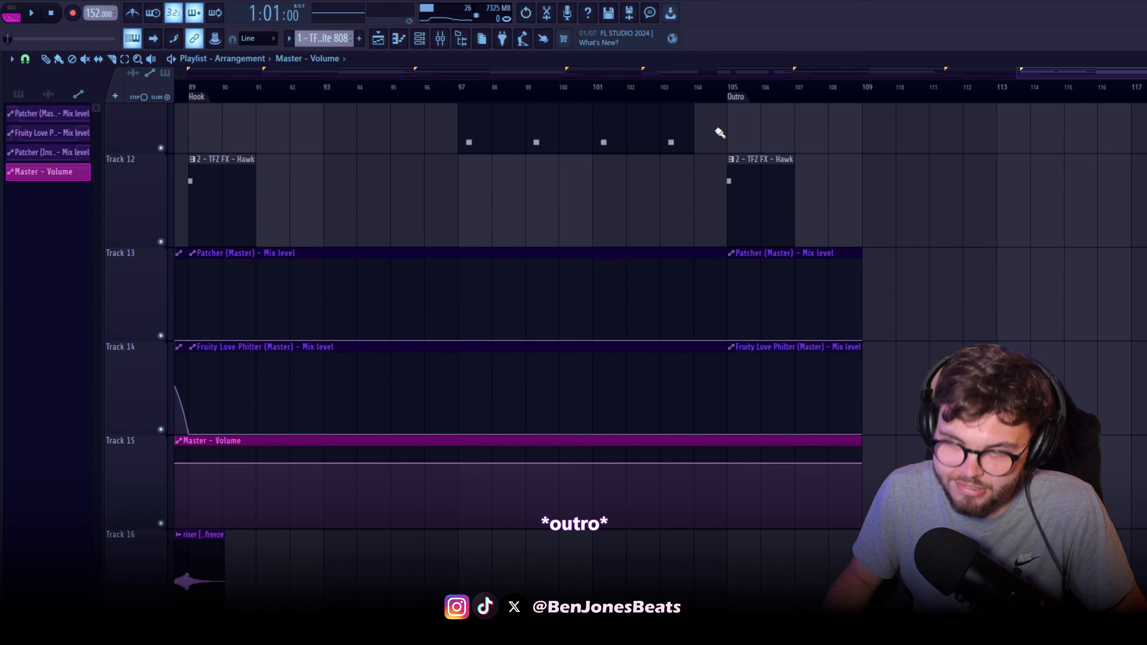
pyautogui.rightClick(727, 465)
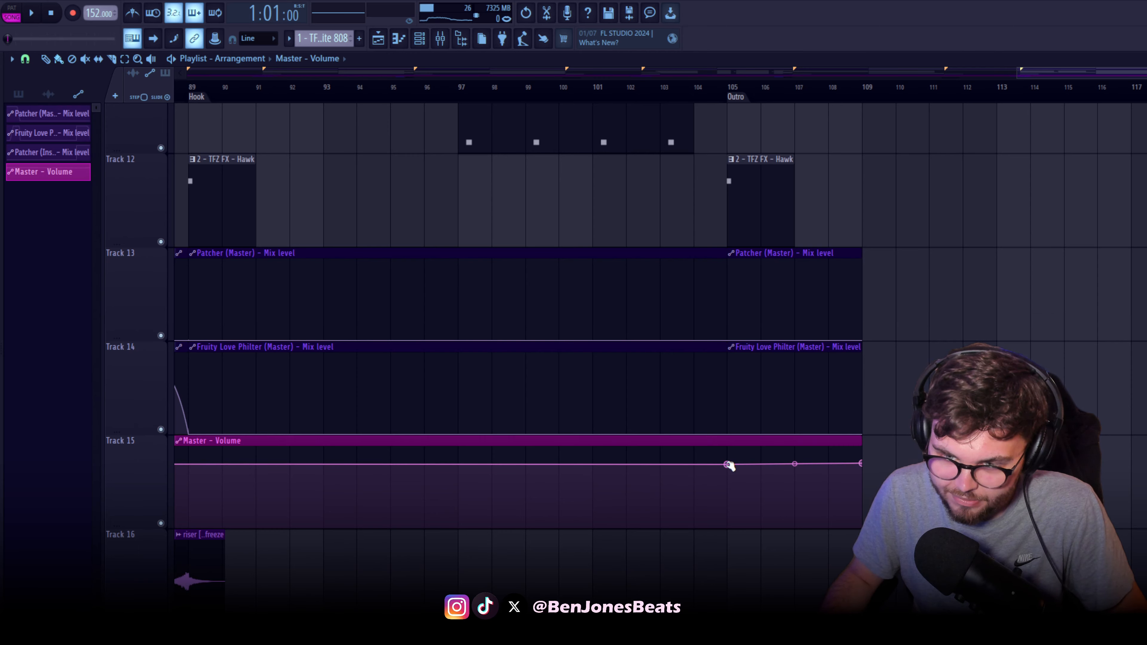
pyautogui.rightClick(728, 464)
pyautogui.click(799, 606)
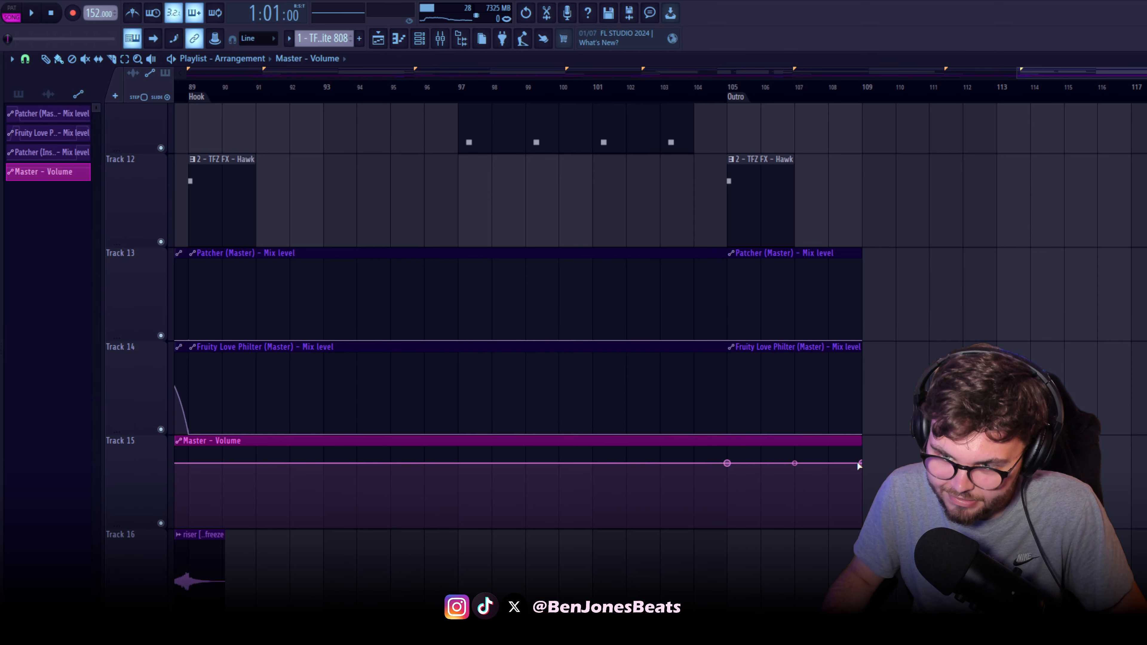
pyautogui.moveTo(862, 463); pyautogui.dragTo(868, 541)
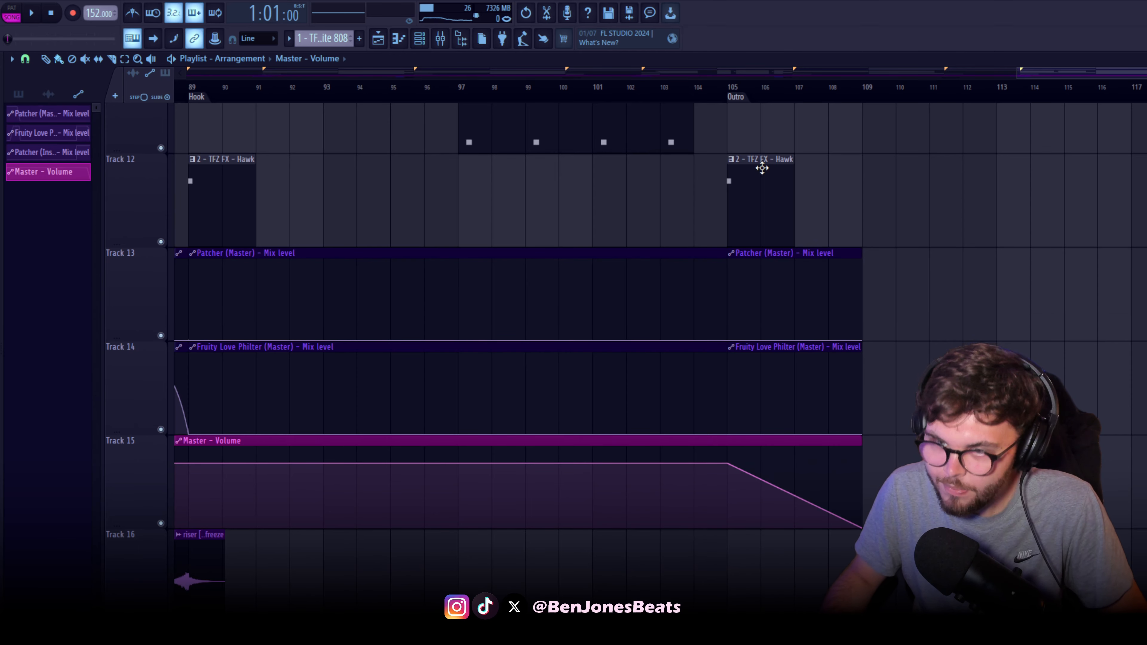
# Play the Outro from bar 105 to hear the master volume fade-out, and stop playback
pyautogui.click(733, 87)
pyautogui.press('space')
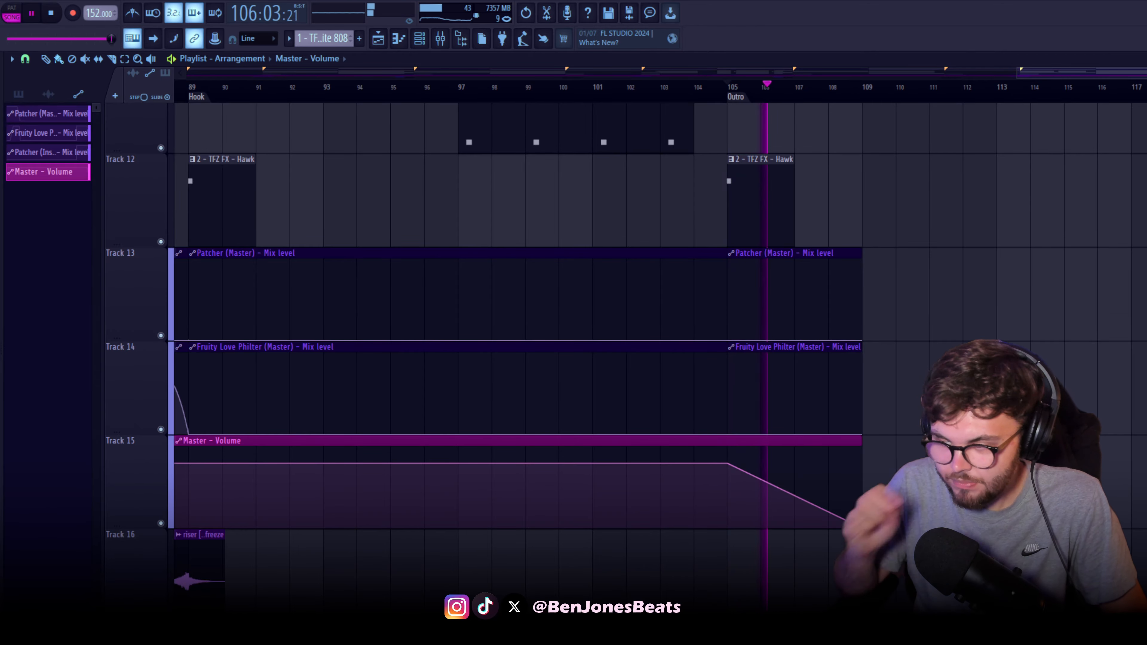
pyautogui.scroll(-2, 1102, 394)
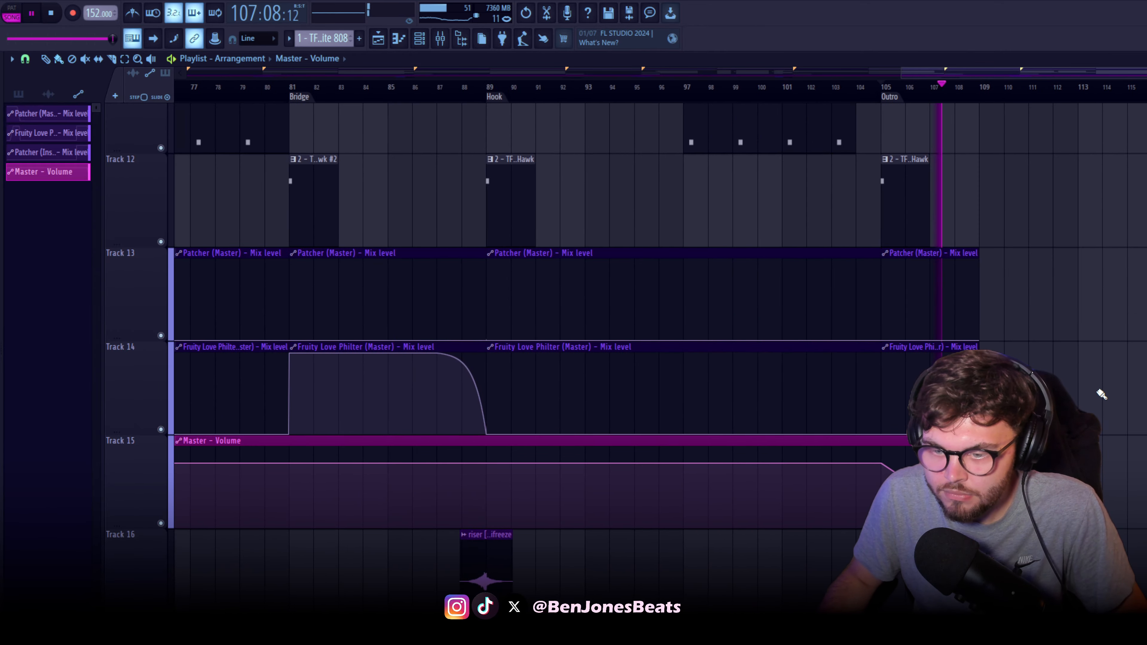
pyautogui.press('space')
# Play the full arrangement from the Intro at bar 1 with all its tracks in view
pyautogui.scroll(-5, 1127, 382)
pyautogui.scroll(-3, 628, 351)
pyautogui.scroll(2, 627, 351)
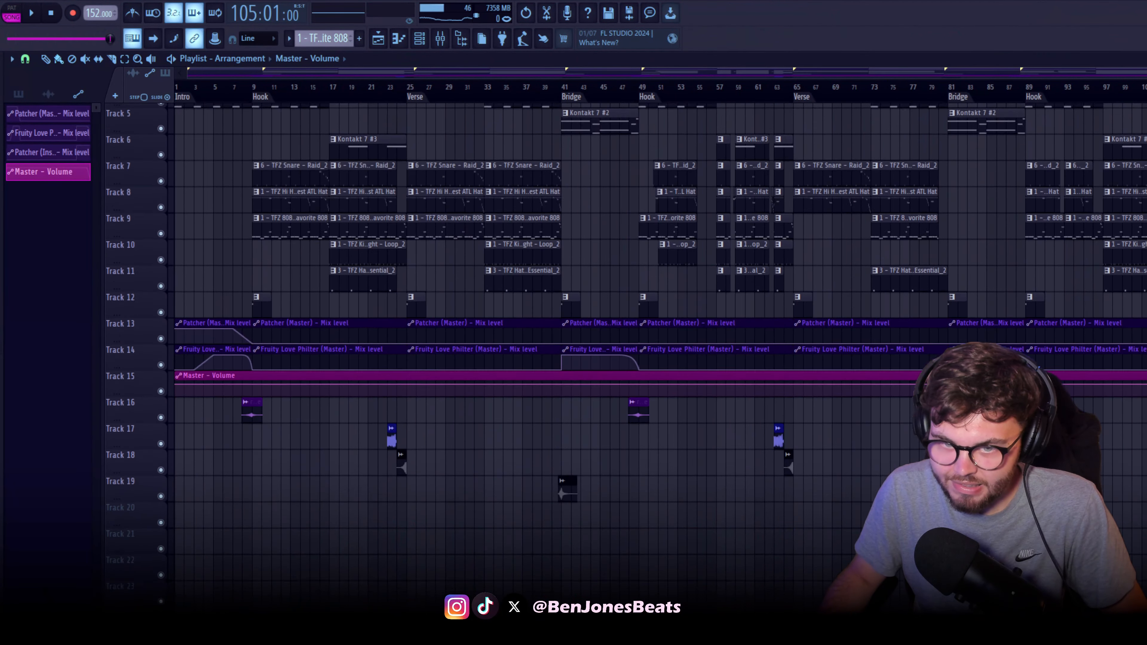
pyautogui.scroll(3, 631, 351)
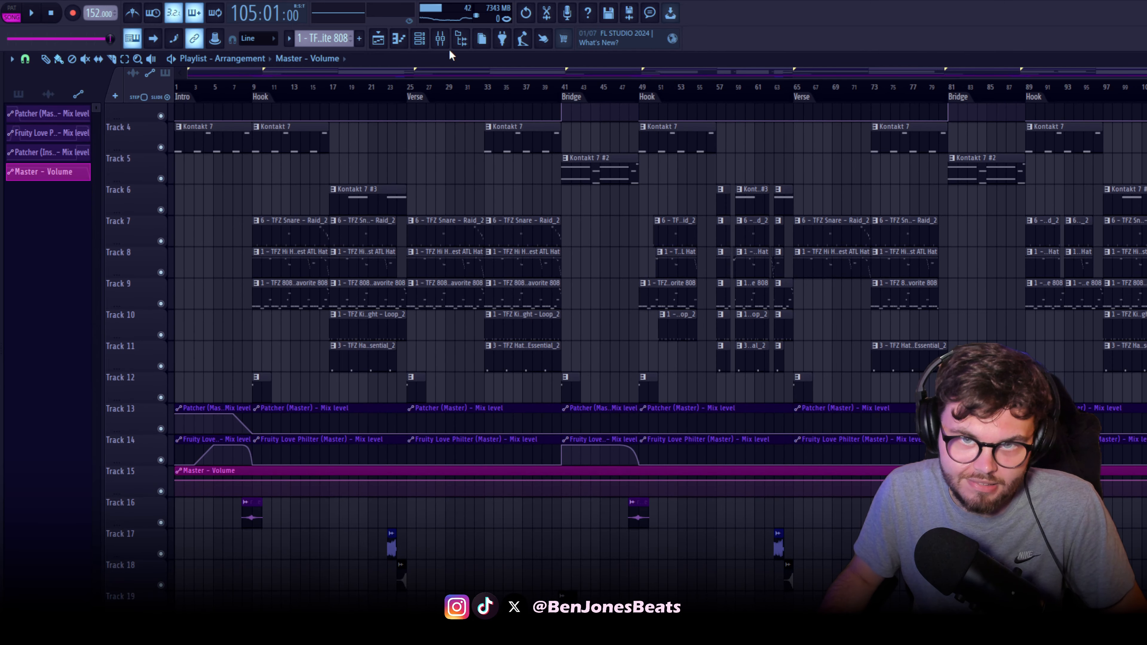
pyautogui.press('space')
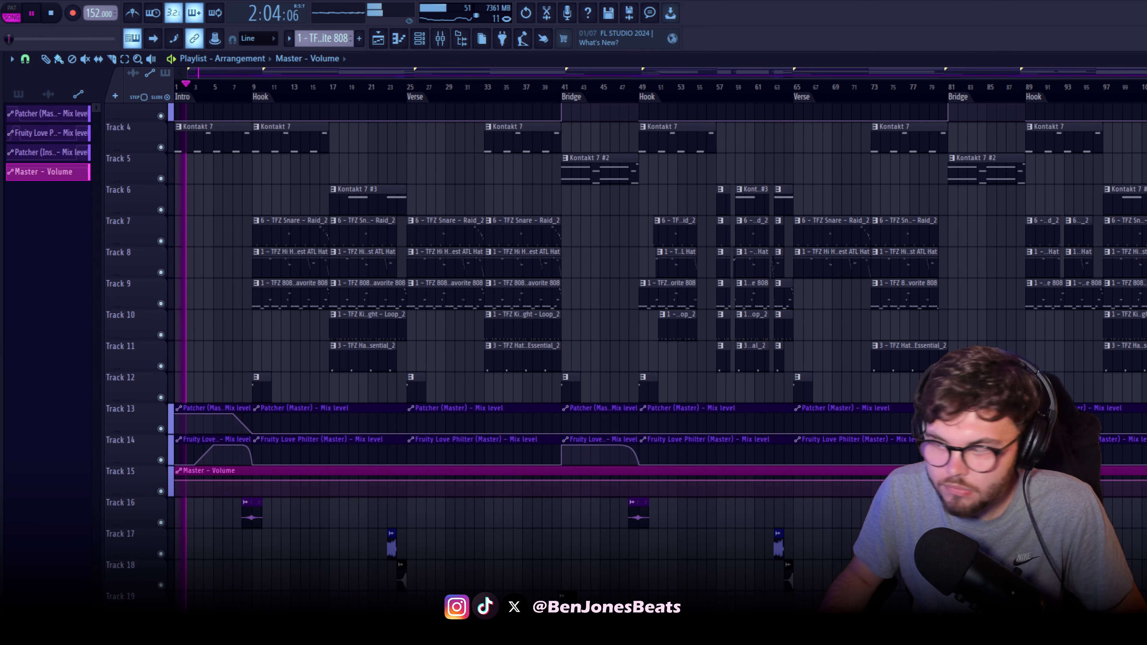
pyautogui.scroll(3, 304, 301)
pyautogui.scroll(-3, 304, 301)
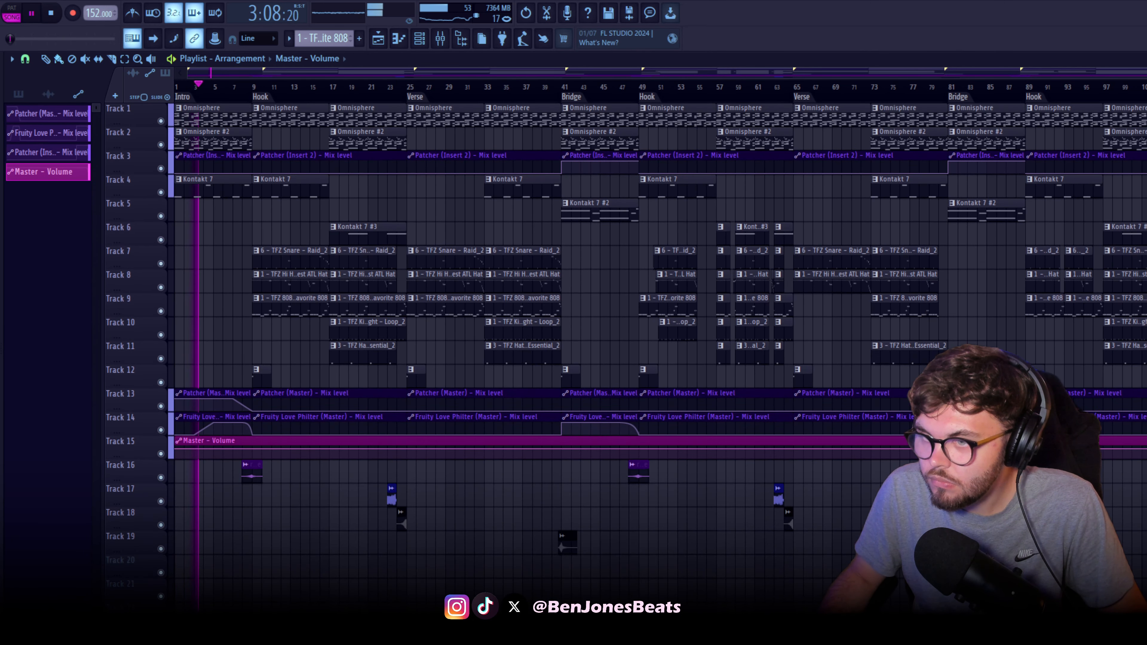